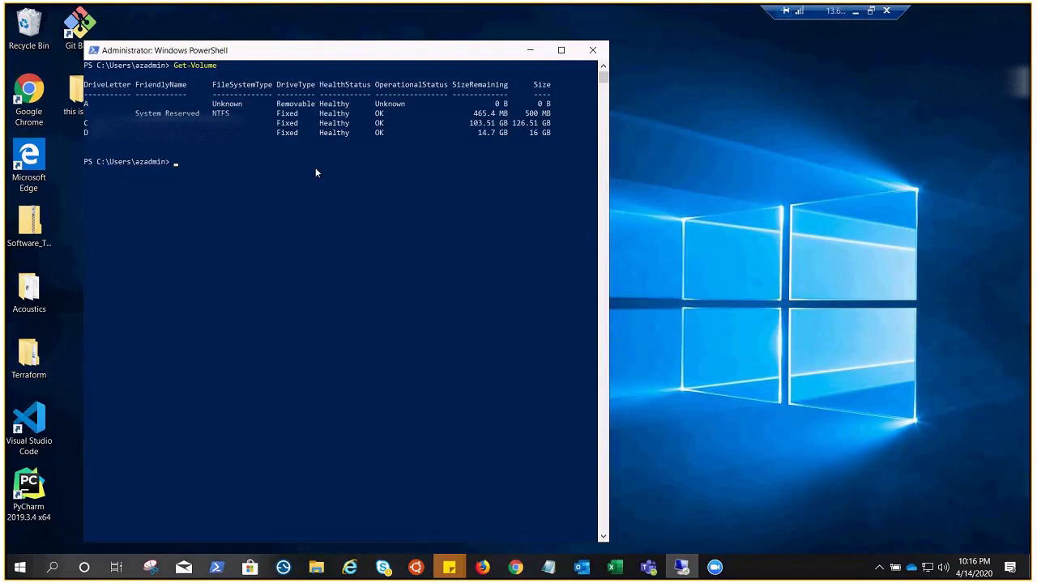
Run the hostname command in the remote machine's PowerShell session to identify the computer.
text(hostname)
key(Return)
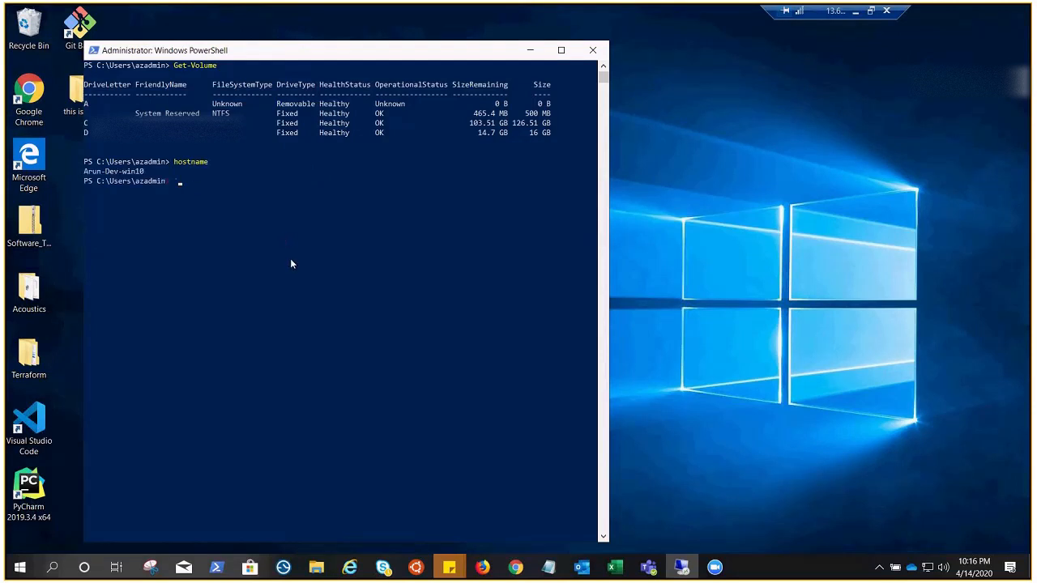
click(681, 567)
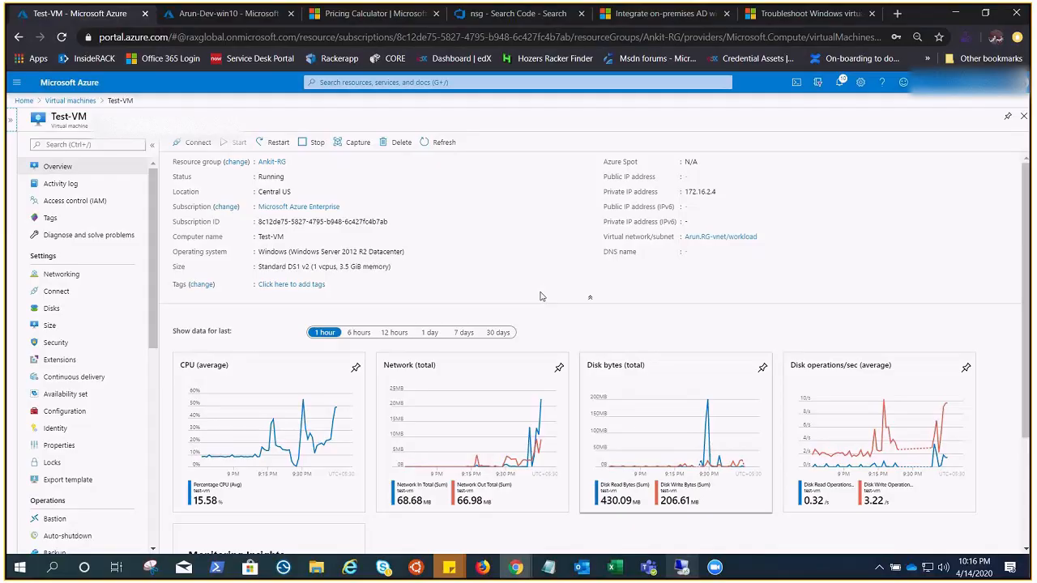
key(alt+Tab)
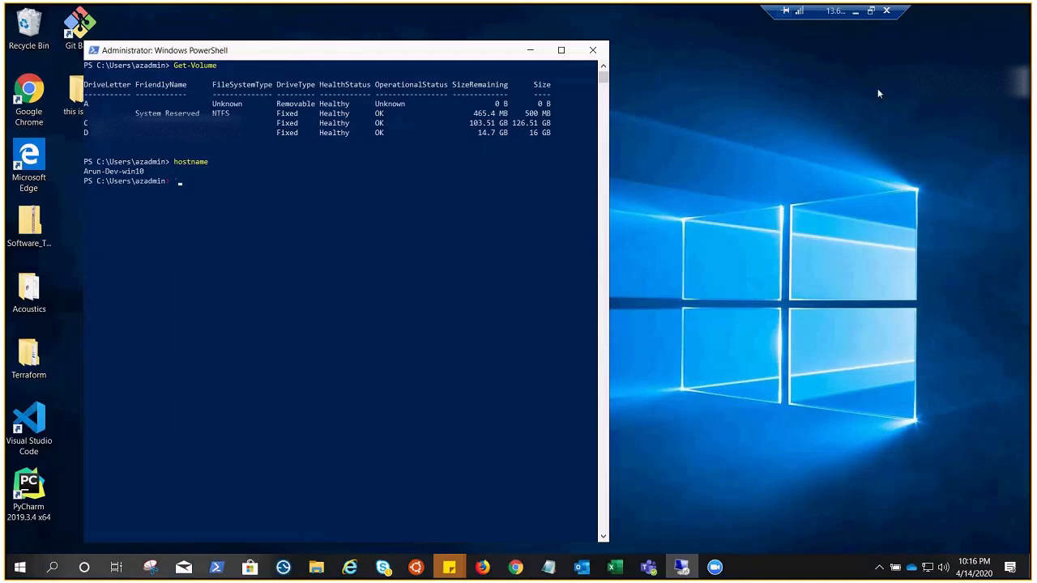
Take the remote desktop session out of full screen and switch inside it to the nested remote session with Server Manager and Chrome.
click(872, 11)
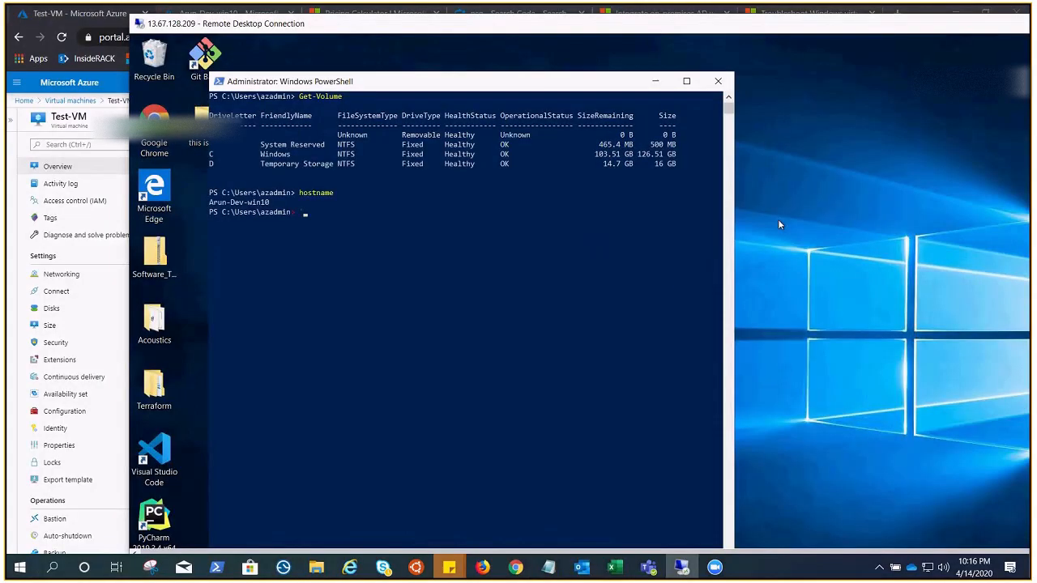
double_click(430, 22)
drag(429, 20, 444, 20)
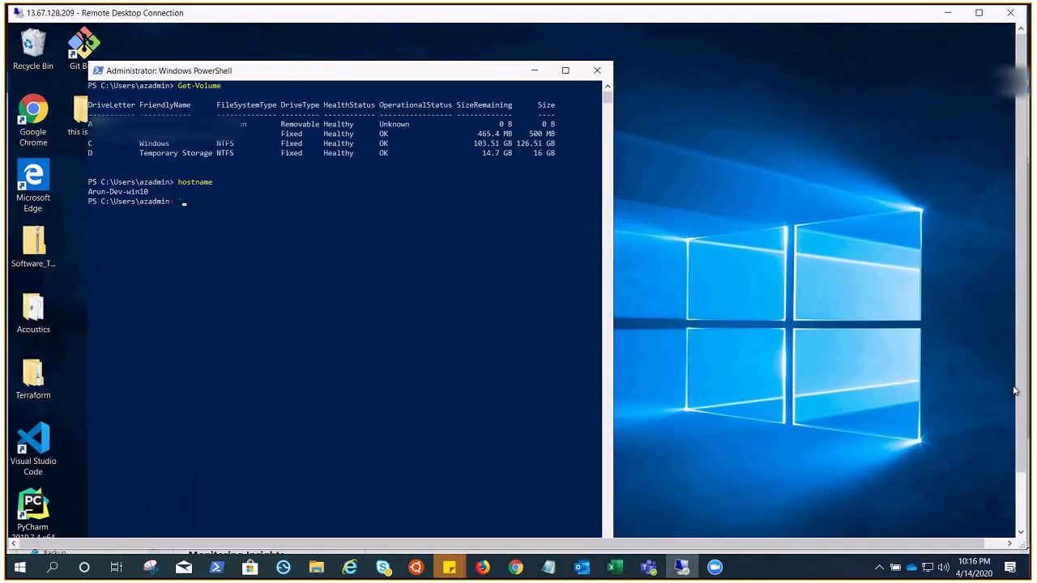
drag(1018, 389, 1018, 446)
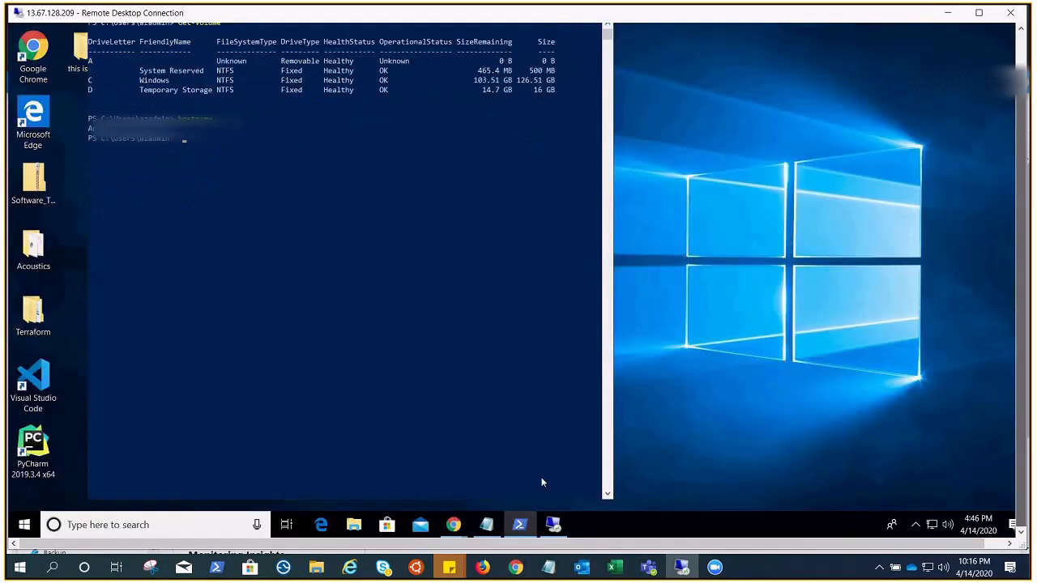
click(551, 523)
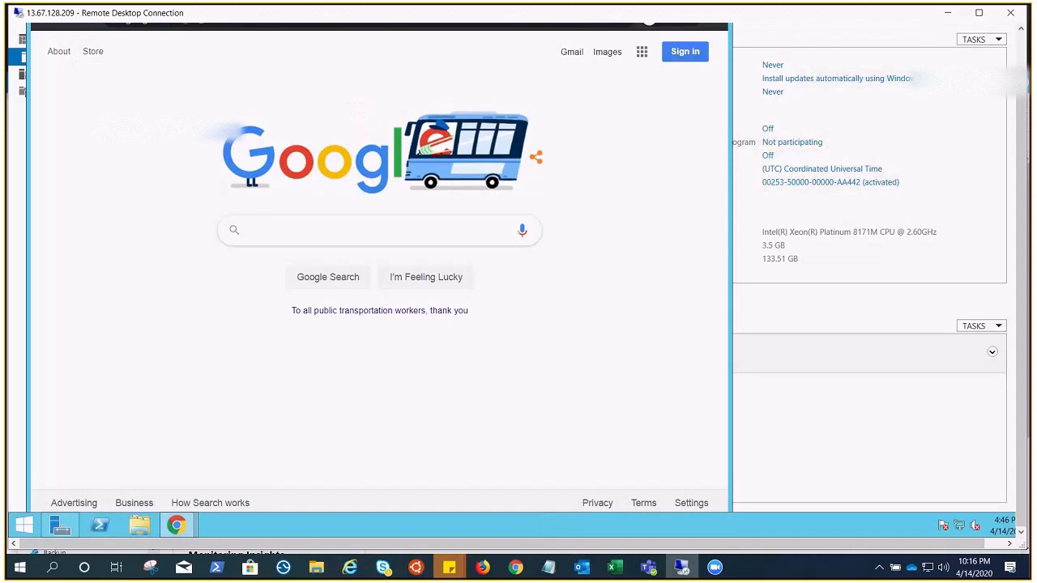
drag(1016, 287, 1022, 224)
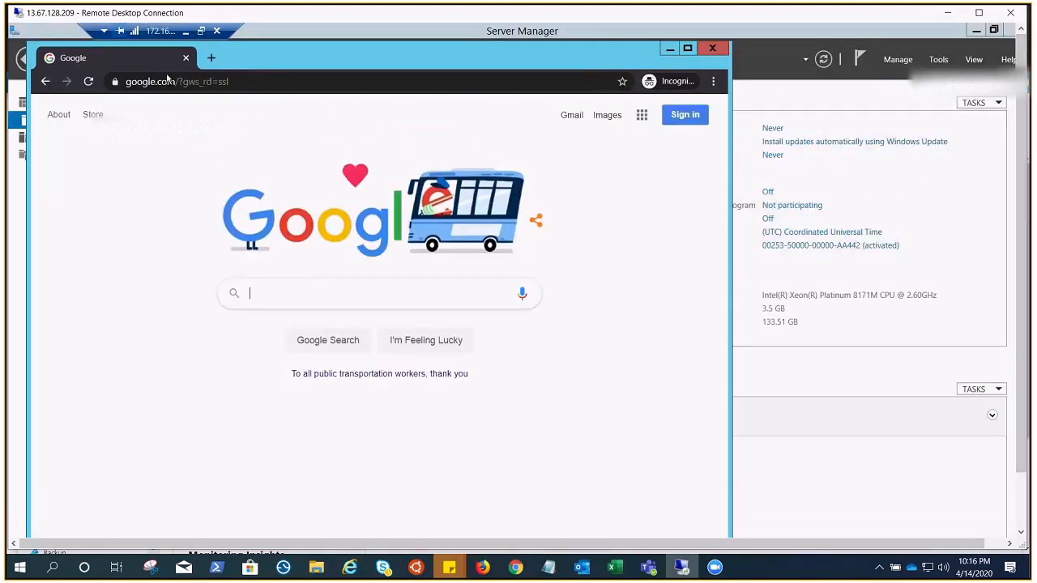
Load youtube.com and msn.com in two new incognito tabs of the nested session's browser to test internet access.
click(212, 59)
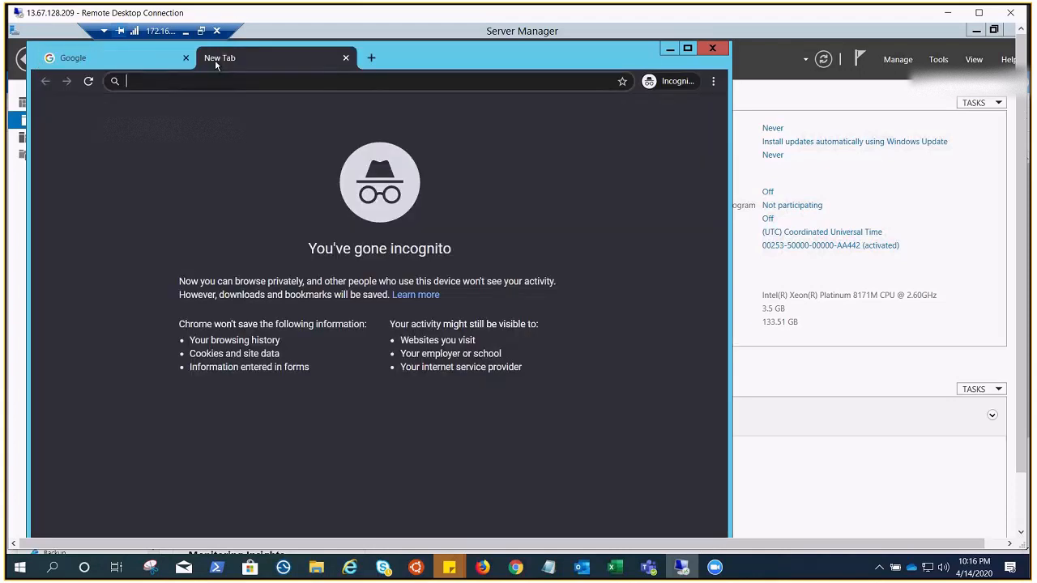
text(youtube.com)
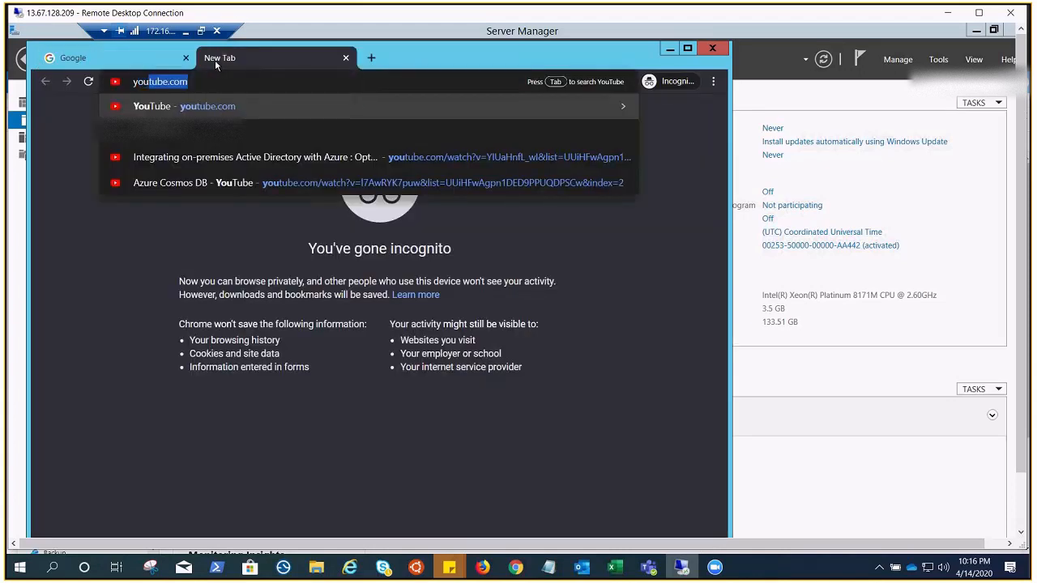
key(Return)
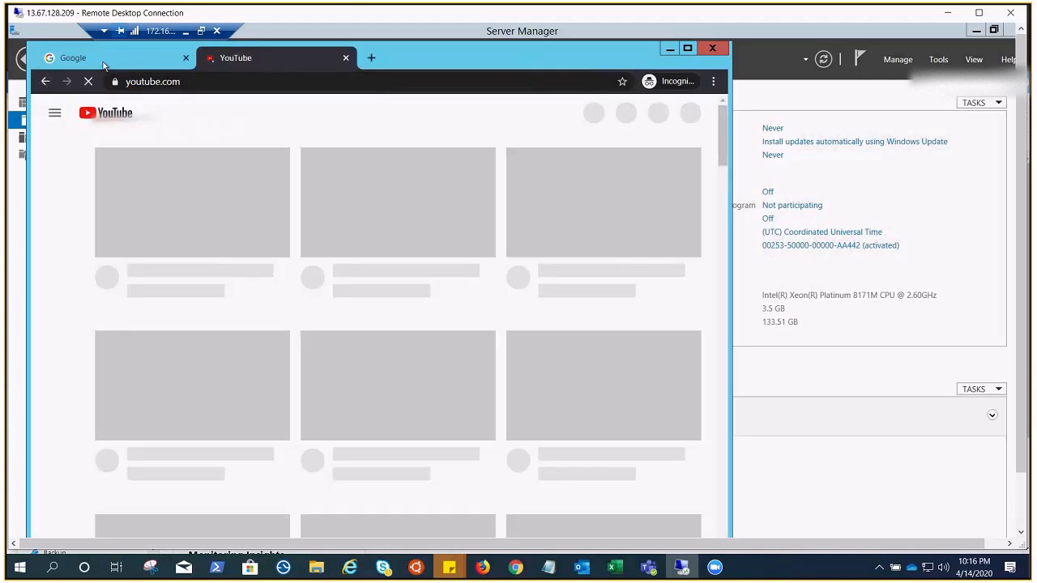
click(121, 58)
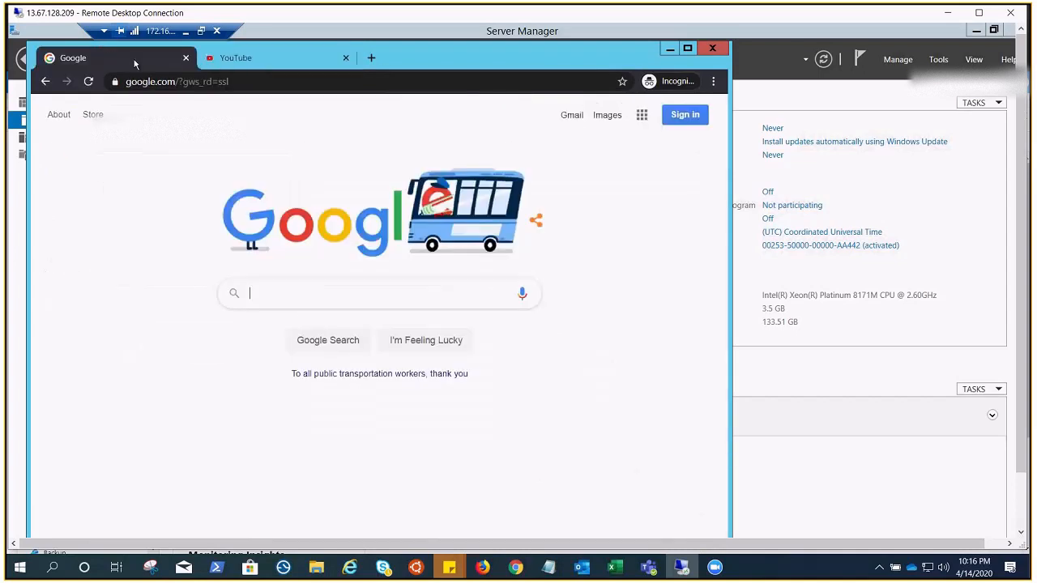
click(369, 58)
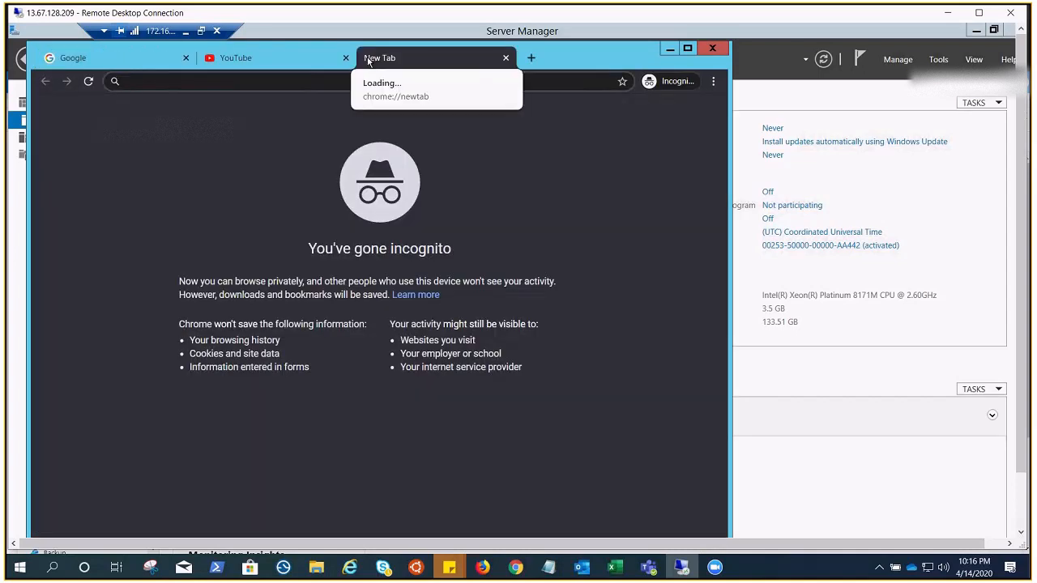
text(msn.com)
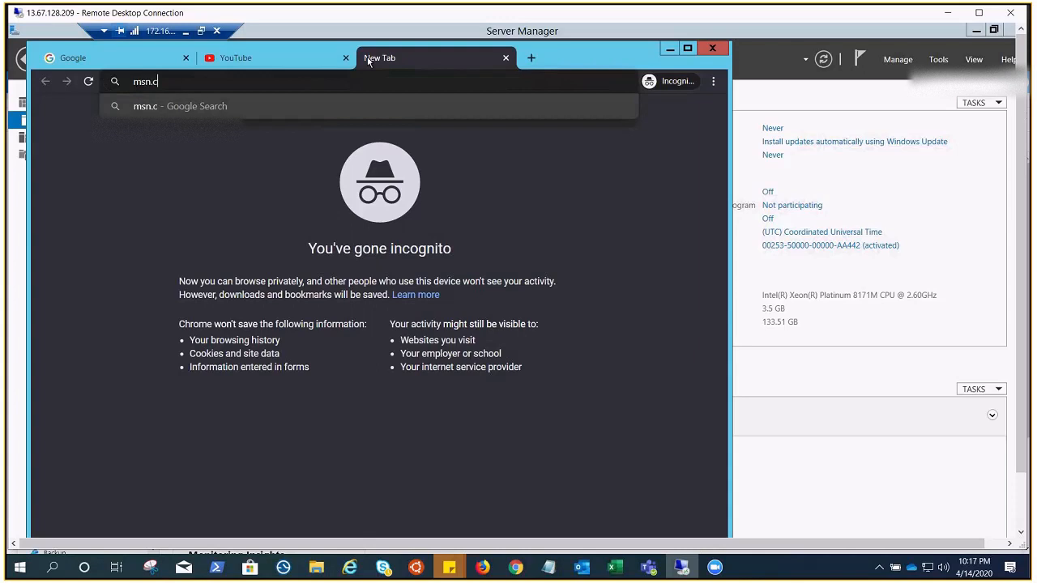
key(Return)
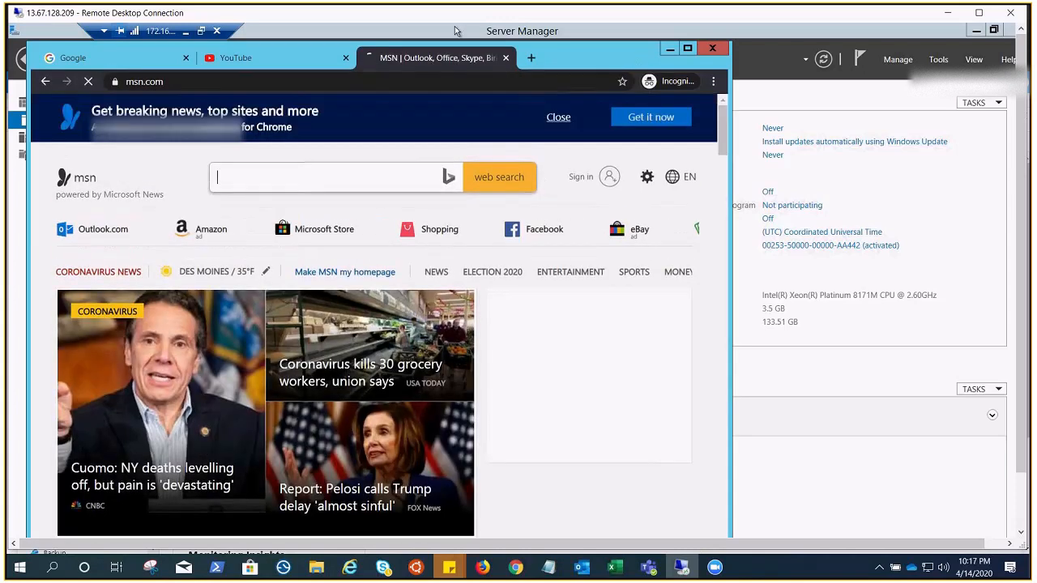
Minimize the remote desktop session and find the Firewalls service in the Azure portal by searching for "fire".
key(ctrl+alt+Break)
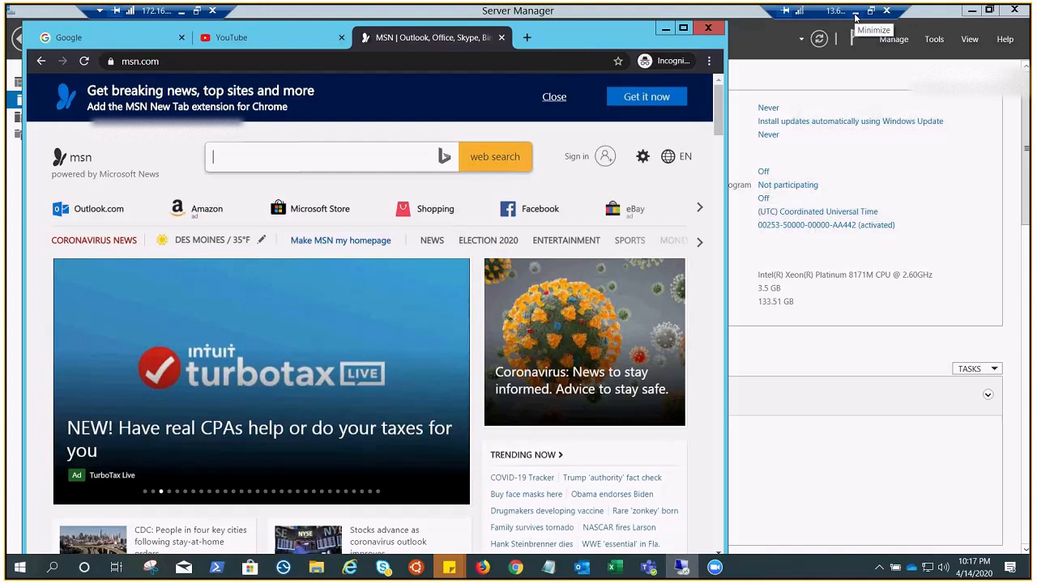
click(856, 18)
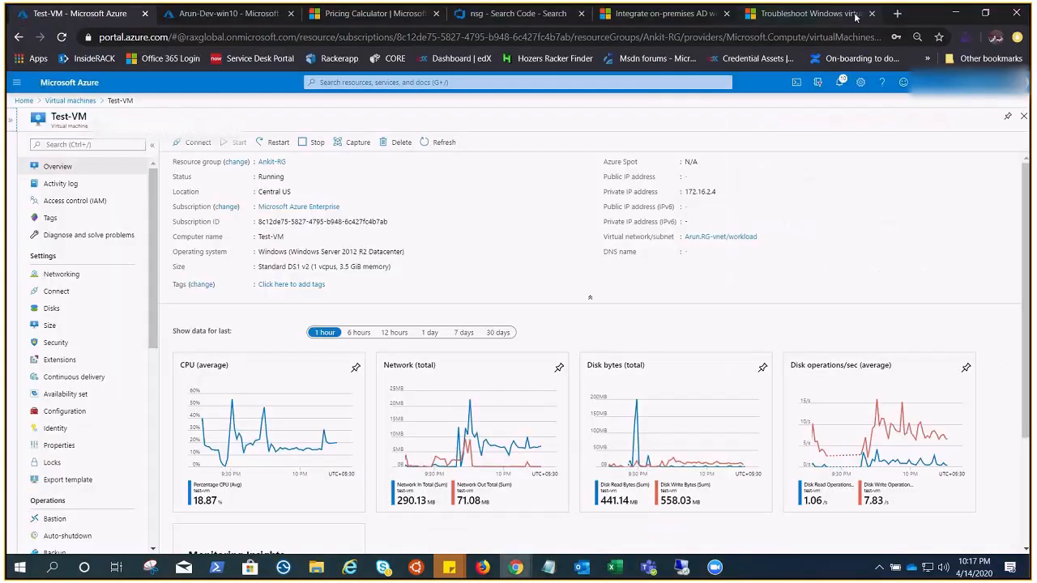
click(347, 82)
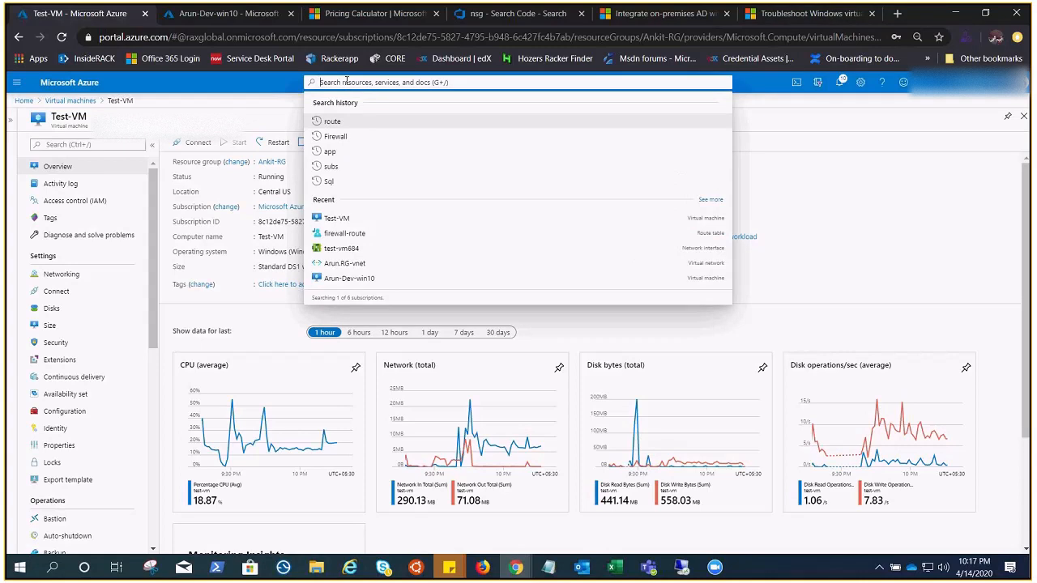
text(fi)
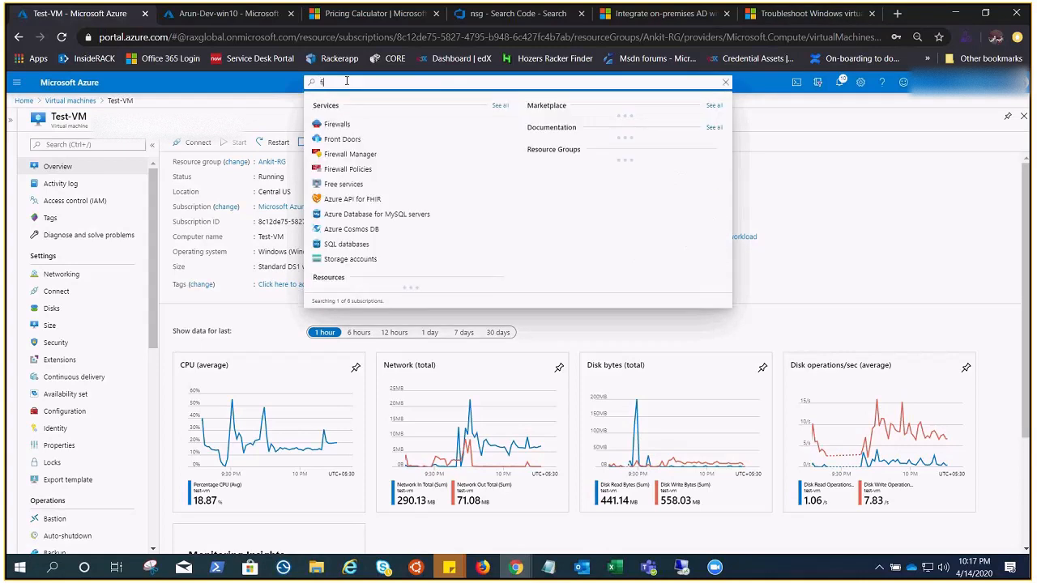
text(re)
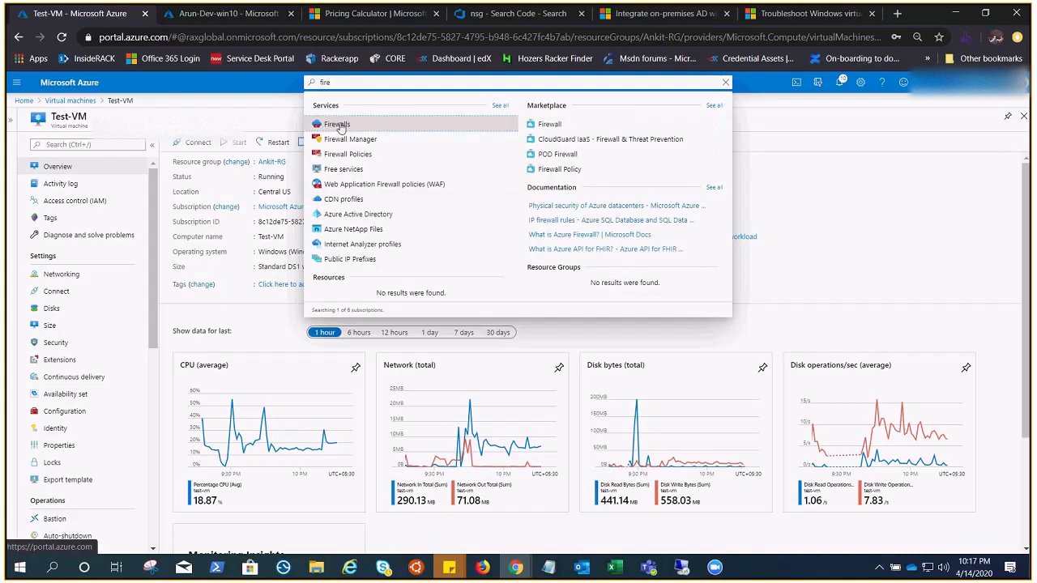
click(339, 124)
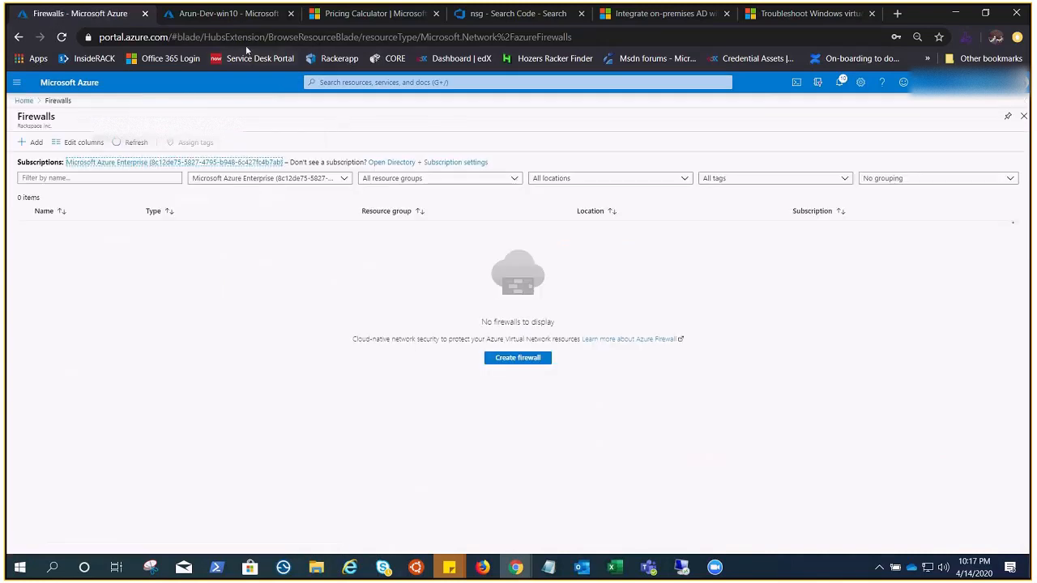
Examine the subnets of the virtual network that the Arun-Dev-win10 virtual machine belongs to.
click(208, 14)
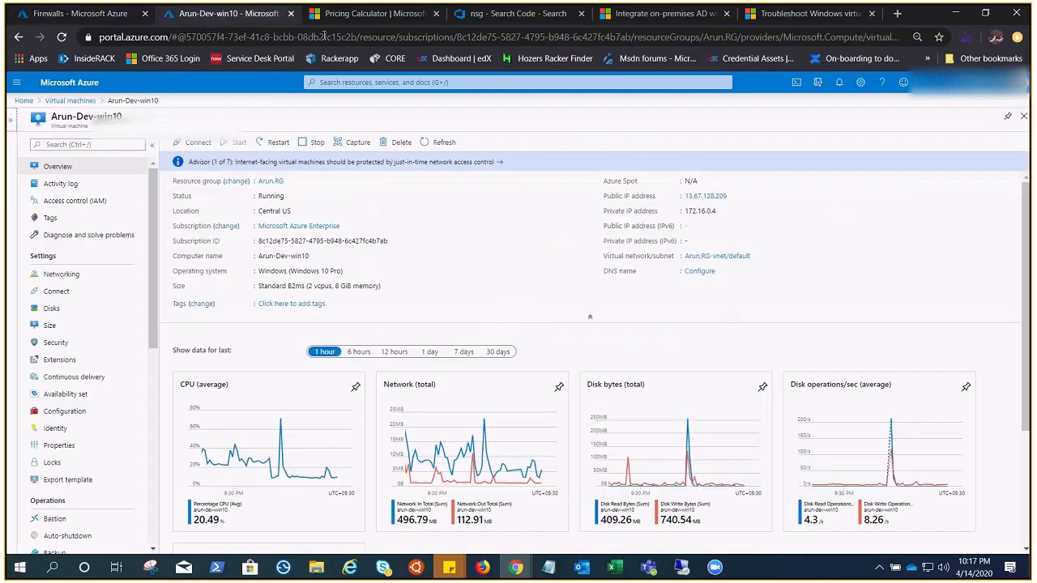
click(720, 256)
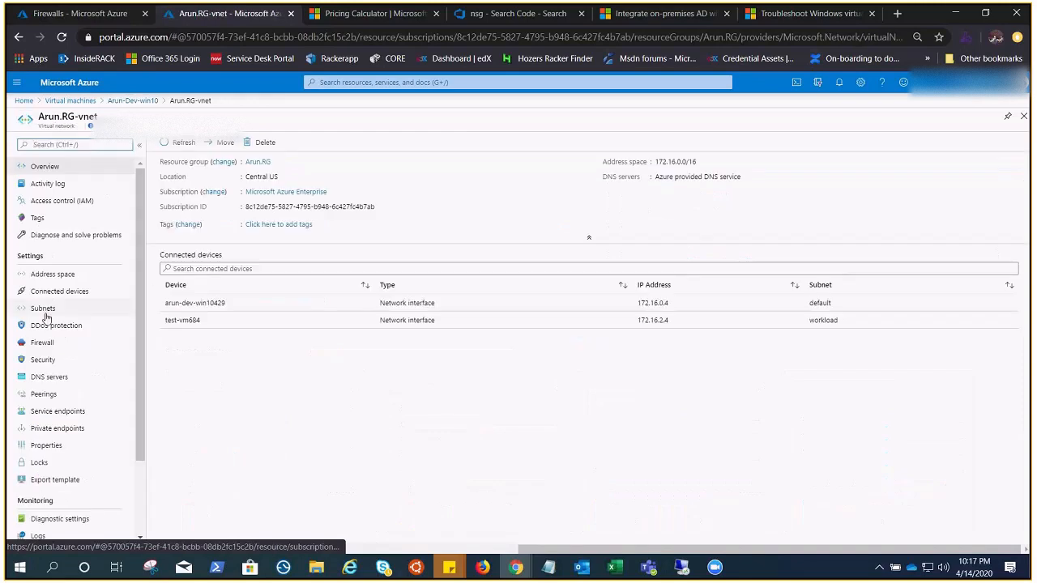
click(42, 309)
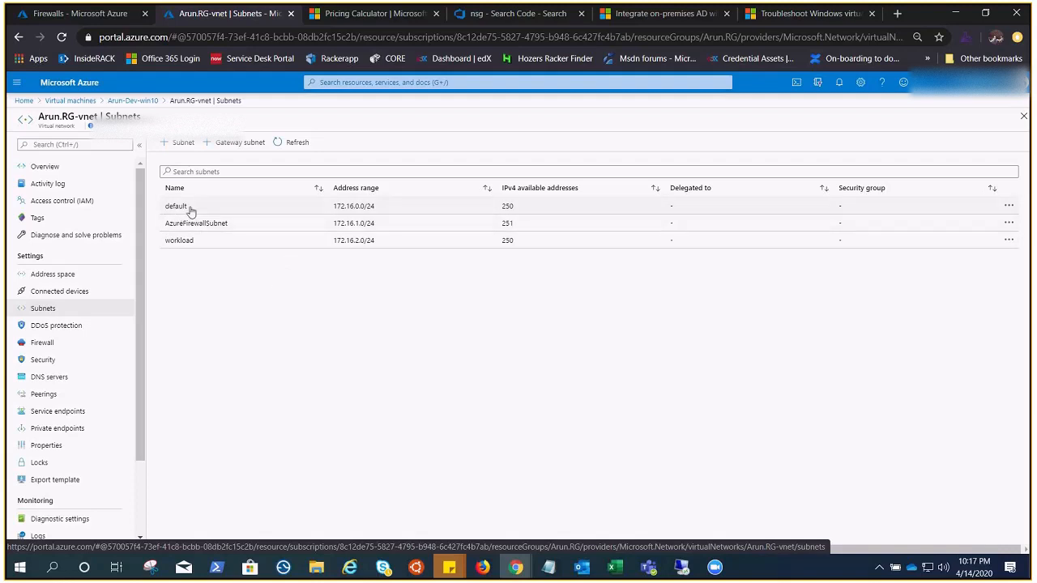
Start creating a firewall in resource group Arun.RG, named Az-firewall, in the (US) Central US region.
click(72, 15)
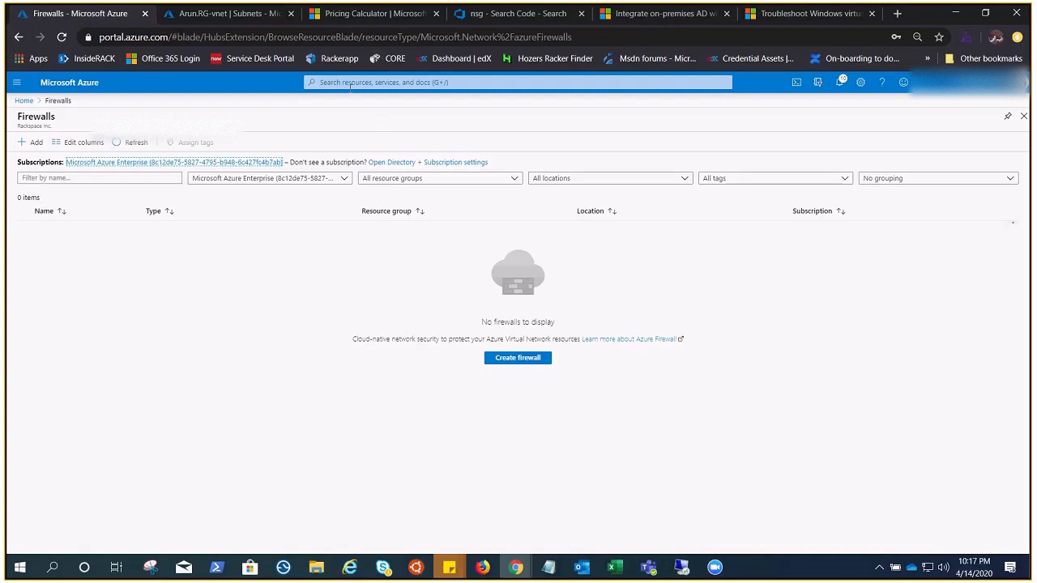
click(547, 359)
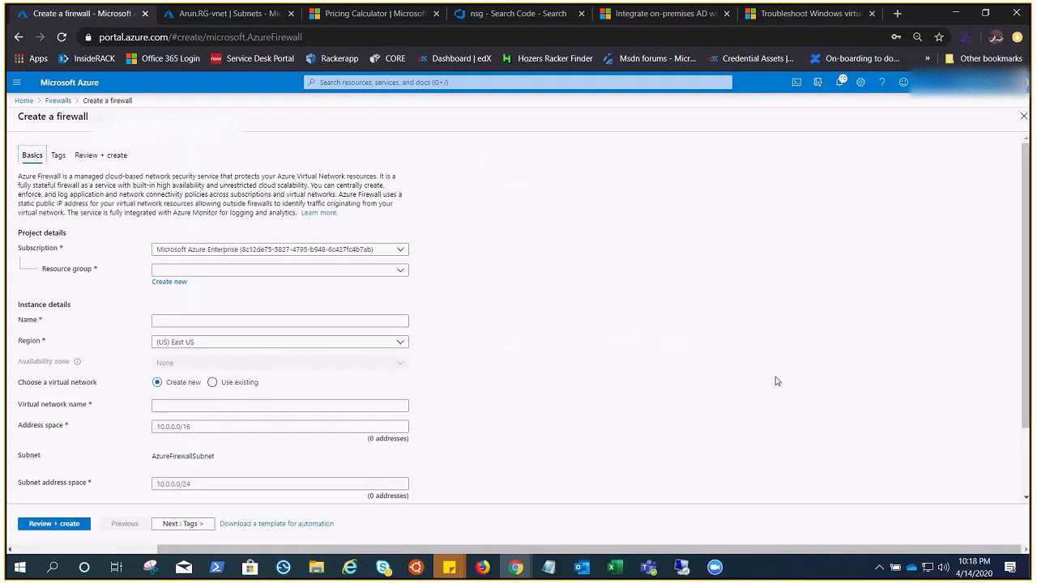
click(397, 271)
click(191, 393)
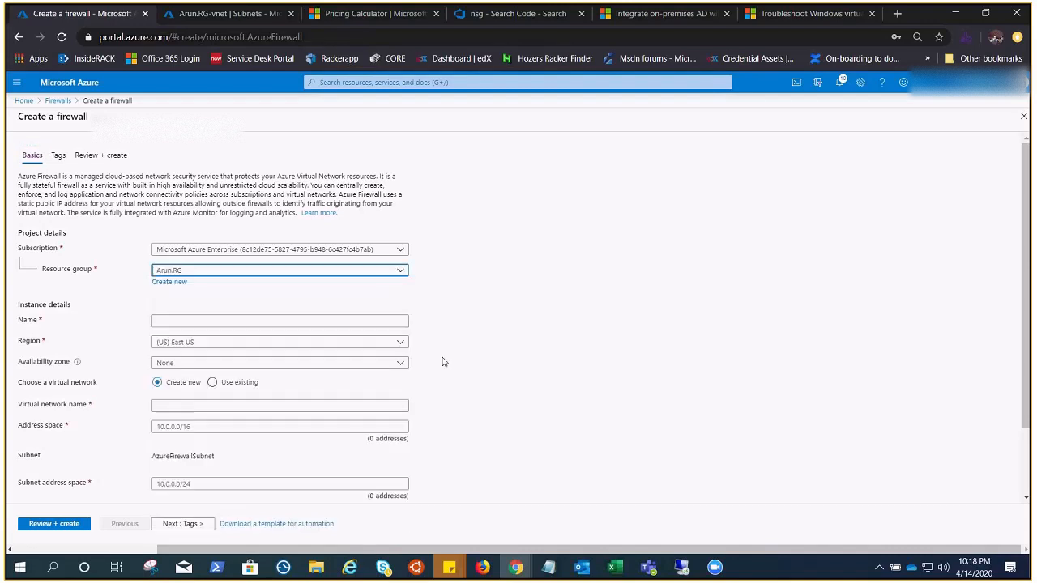
click(250, 321)
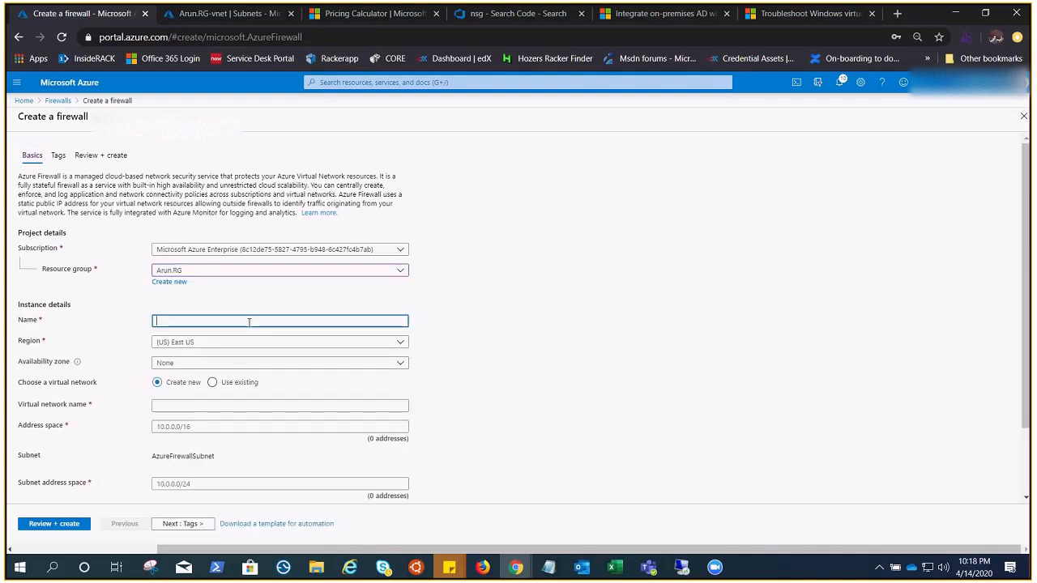
text(Az-firewall)
click(340, 341)
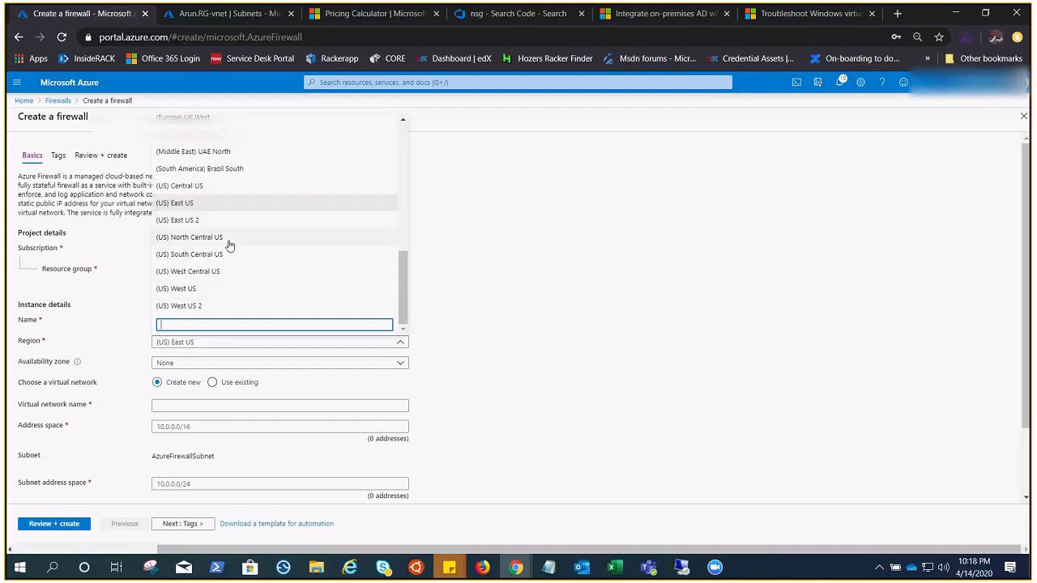
click(195, 185)
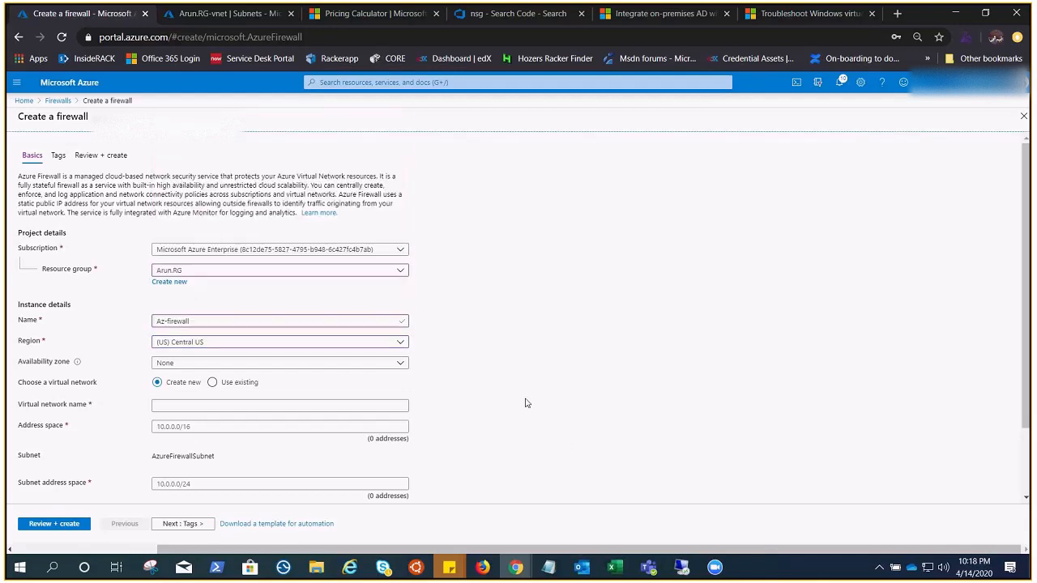
Have the firewall use an existing virtual network and choose Arun.RG-vnet (Arun.RG).
scroll(525, 402, down, 2)
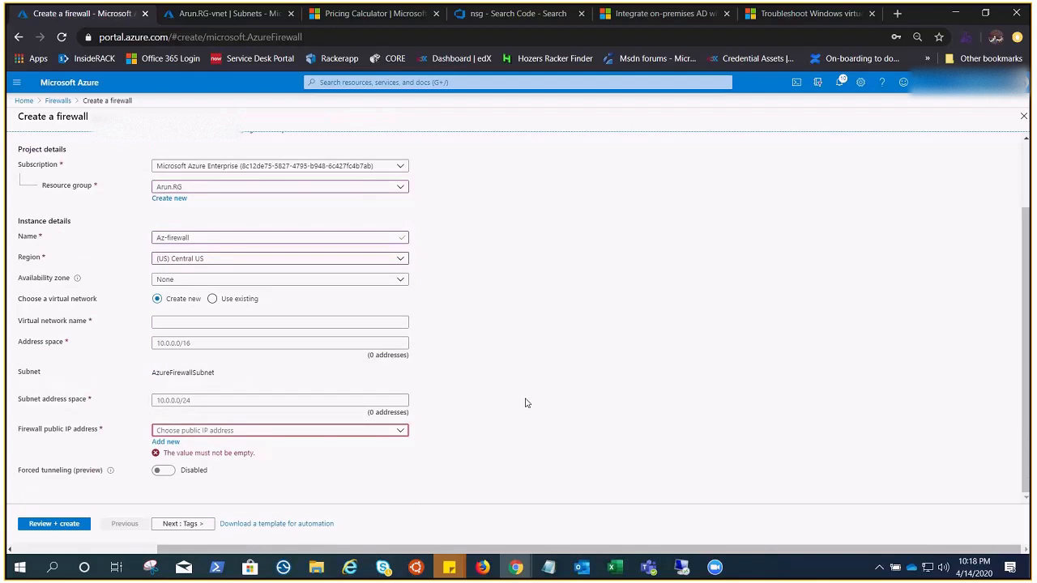
click(176, 322)
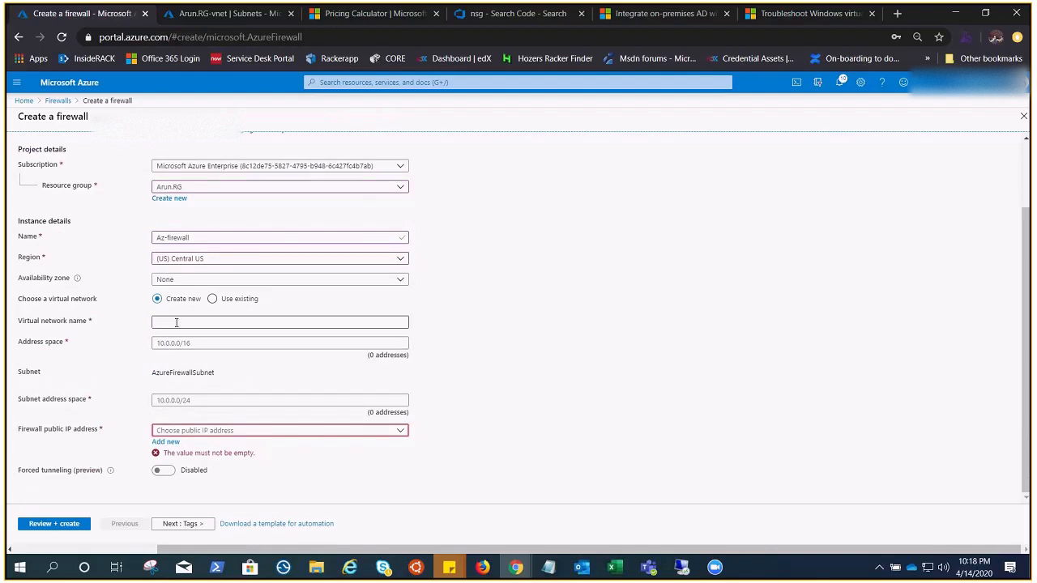
click(212, 298)
click(400, 367)
click(520, 378)
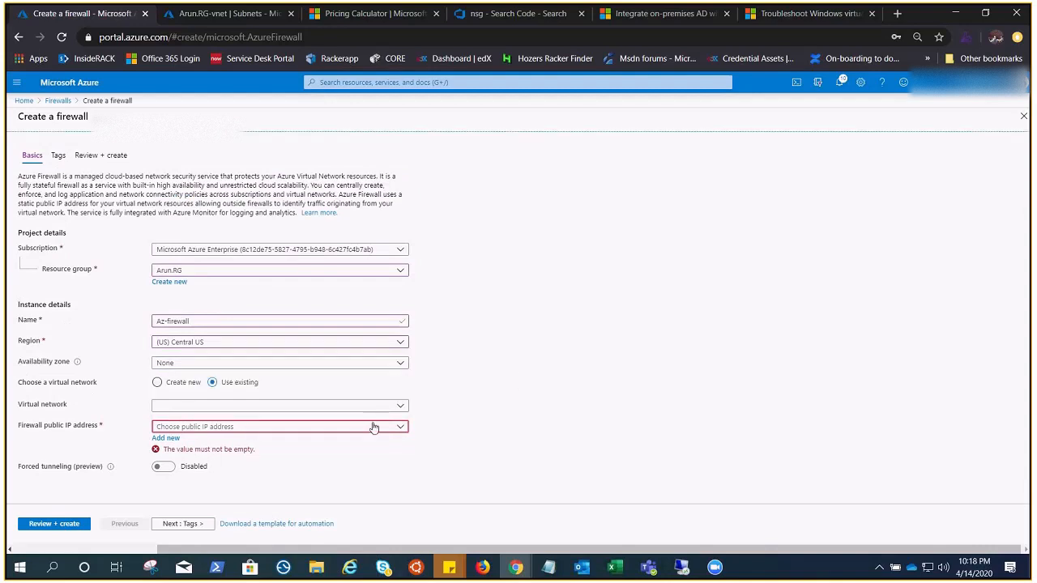
click(400, 406)
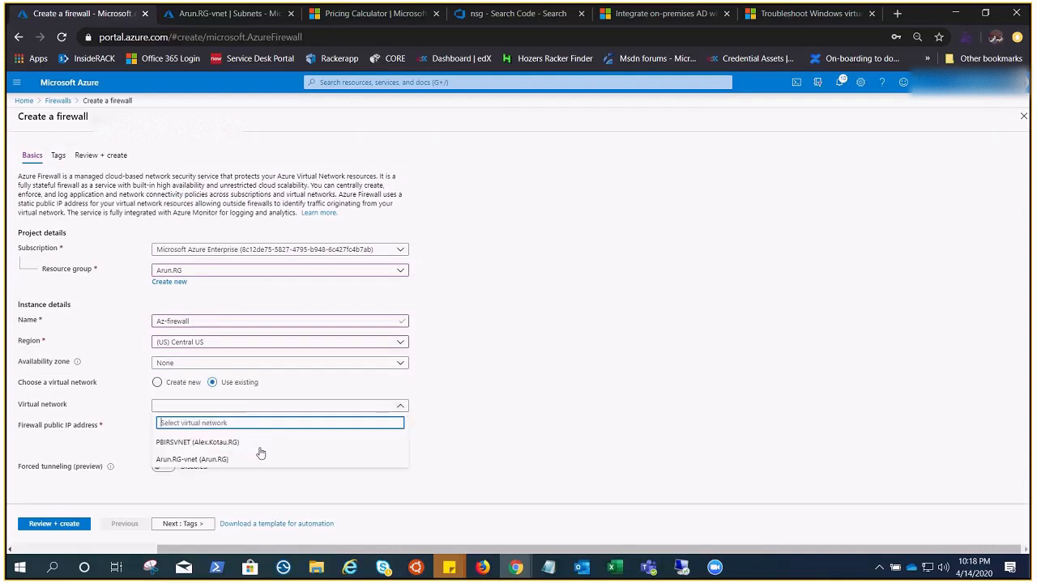
click(195, 459)
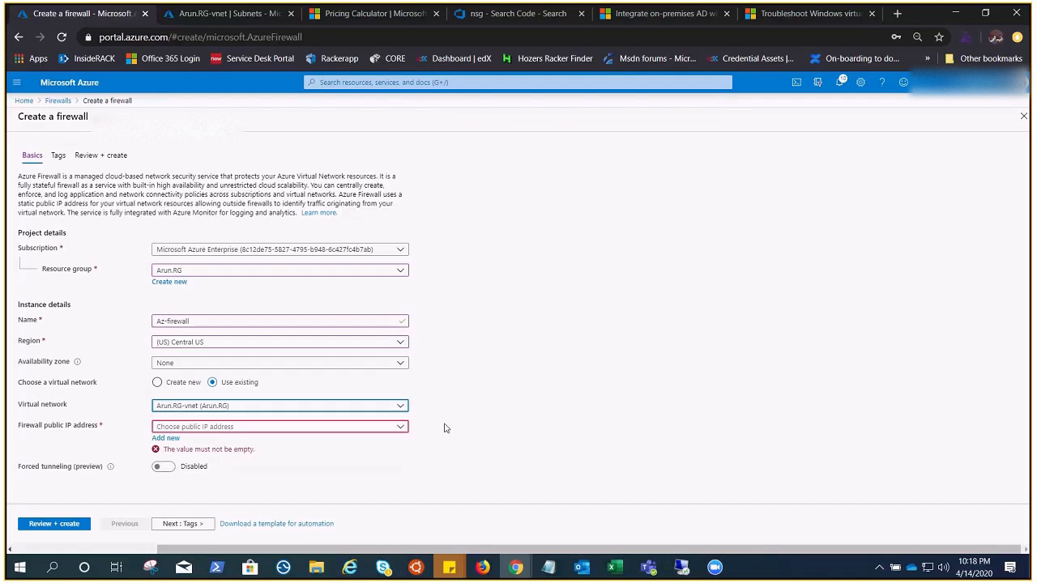
Assign the existing public IP address testfw01-pip to the firewall, then validate the settings and start its deployment.
click(398, 427)
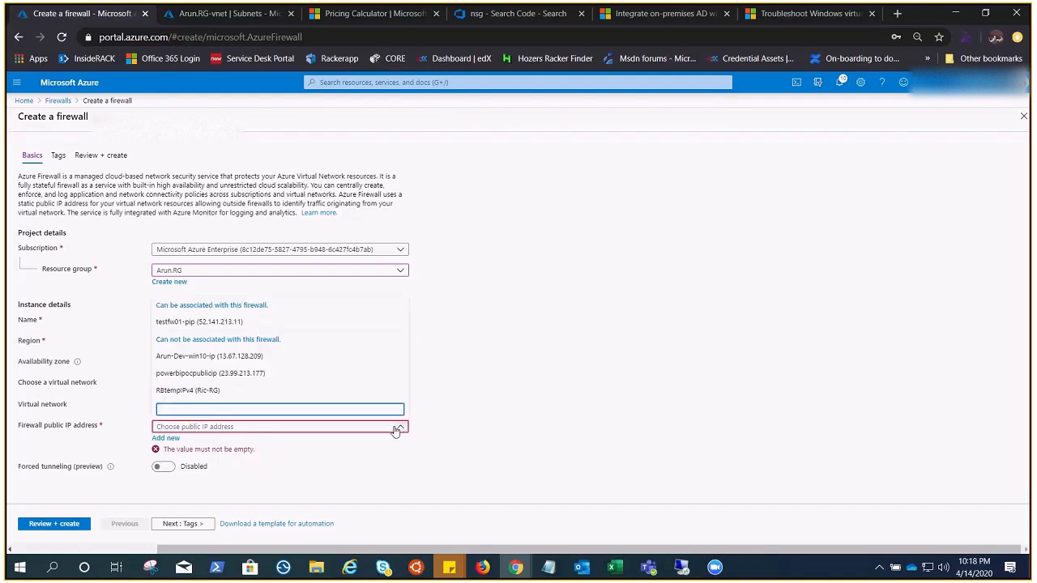
click(180, 322)
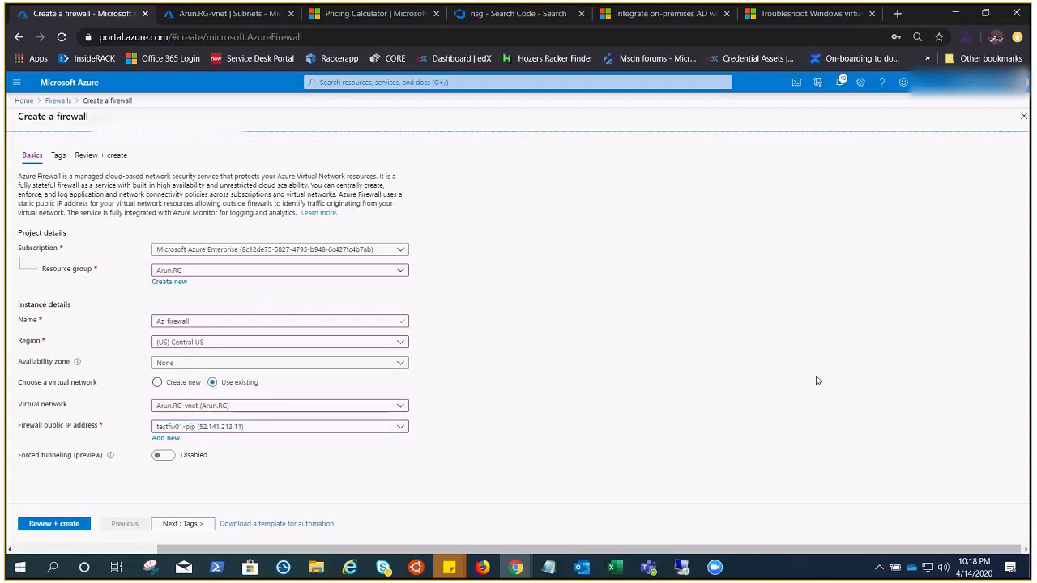
click(46, 526)
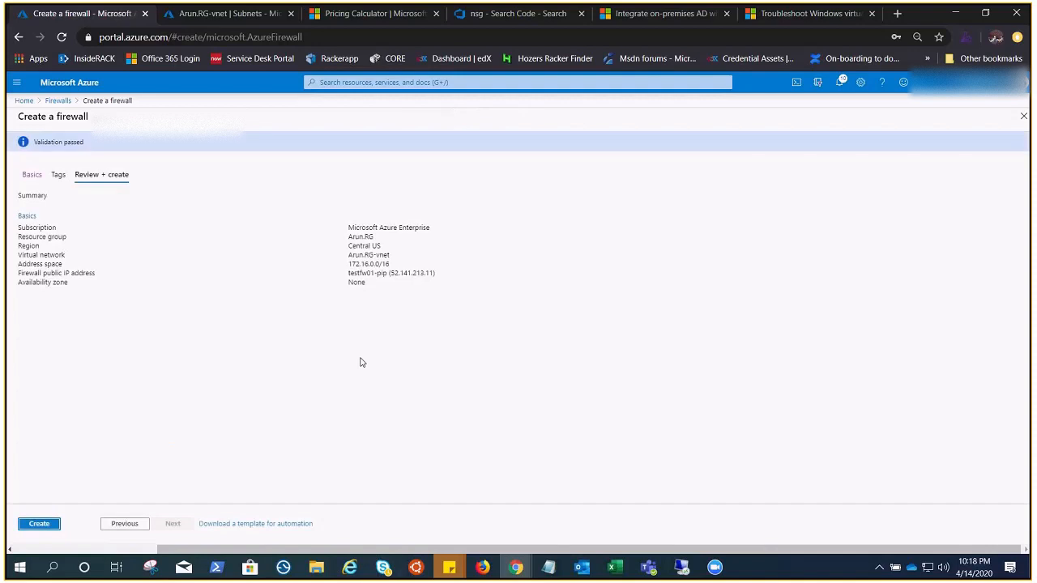
click(39, 523)
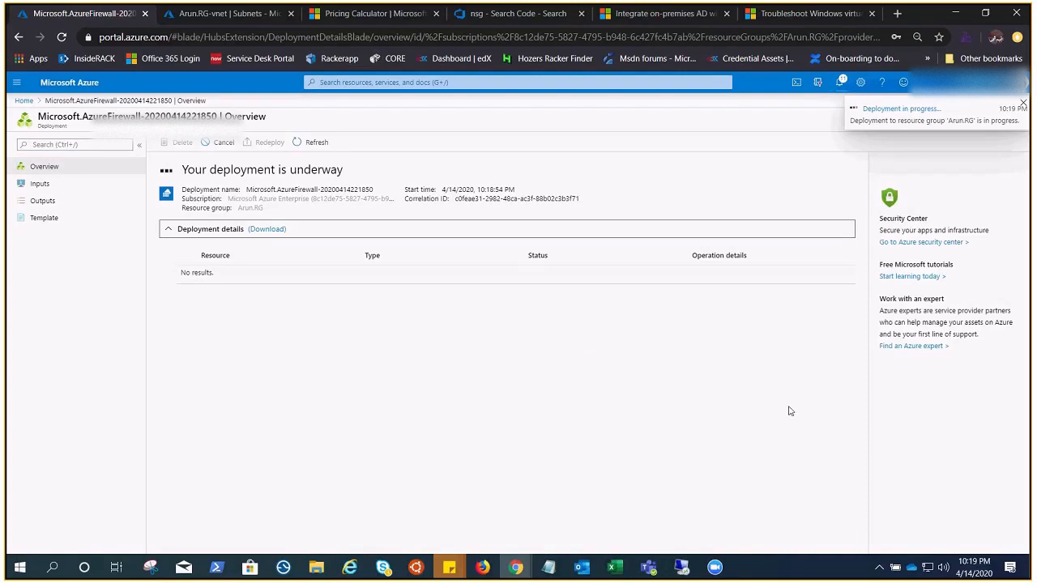
In the virtual network's browser tab, find the Route tables service by searching the portal for "route".
click(221, 13)
click(358, 82)
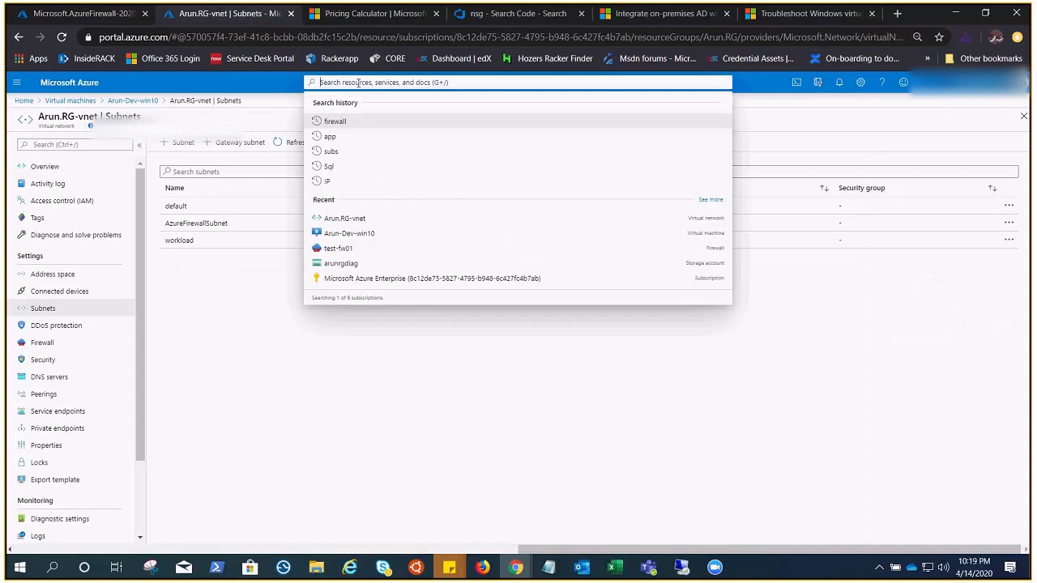
text(route)
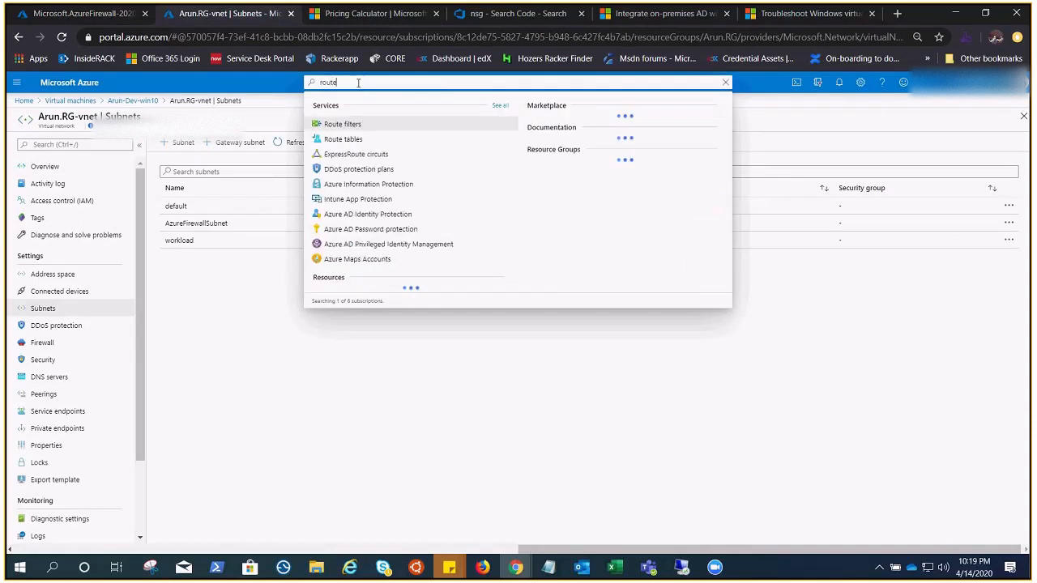
click(352, 138)
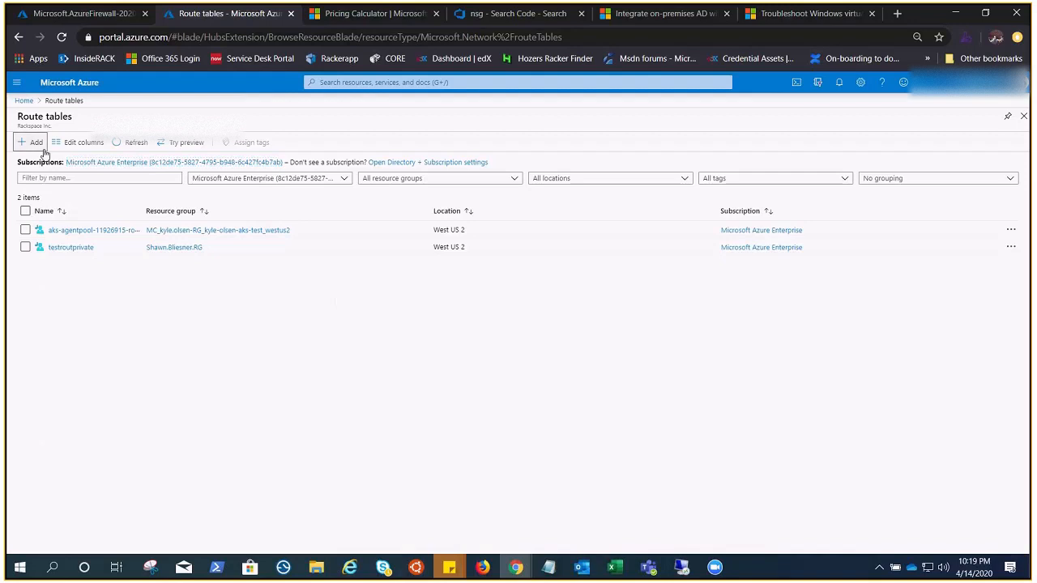
Create a route table named RT-FW-01 in resource group Arun.RG, located in (US) Central US.
click(35, 143)
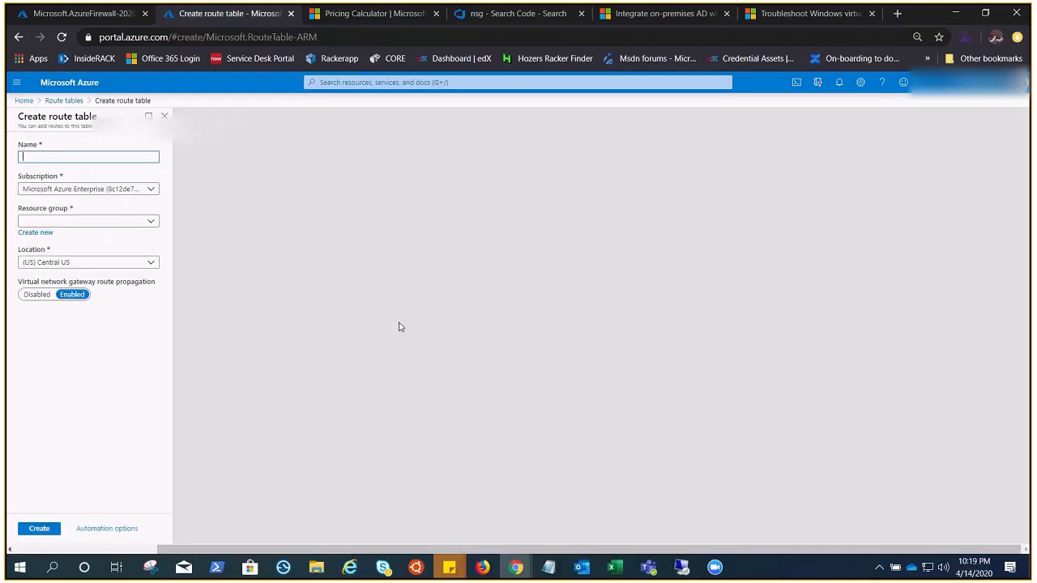
text(RT)
text(-R)
text(W-01)
click(131, 222)
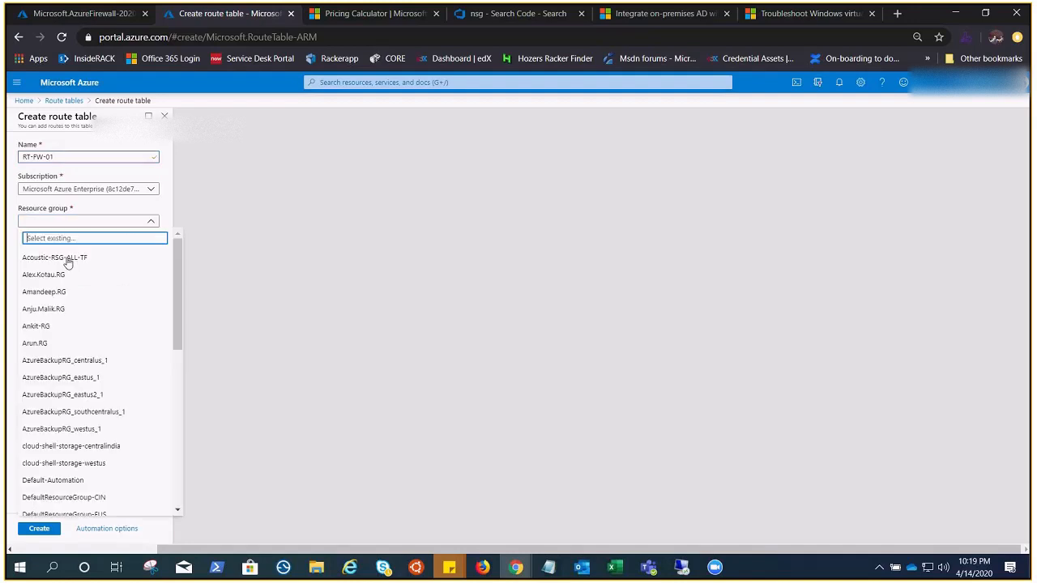
click(39, 345)
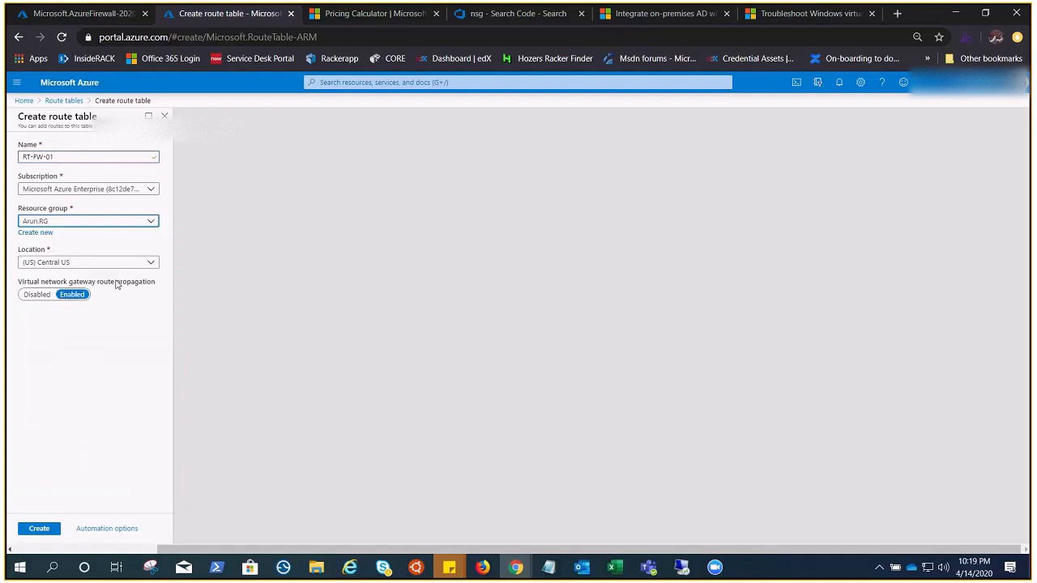
click(35, 531)
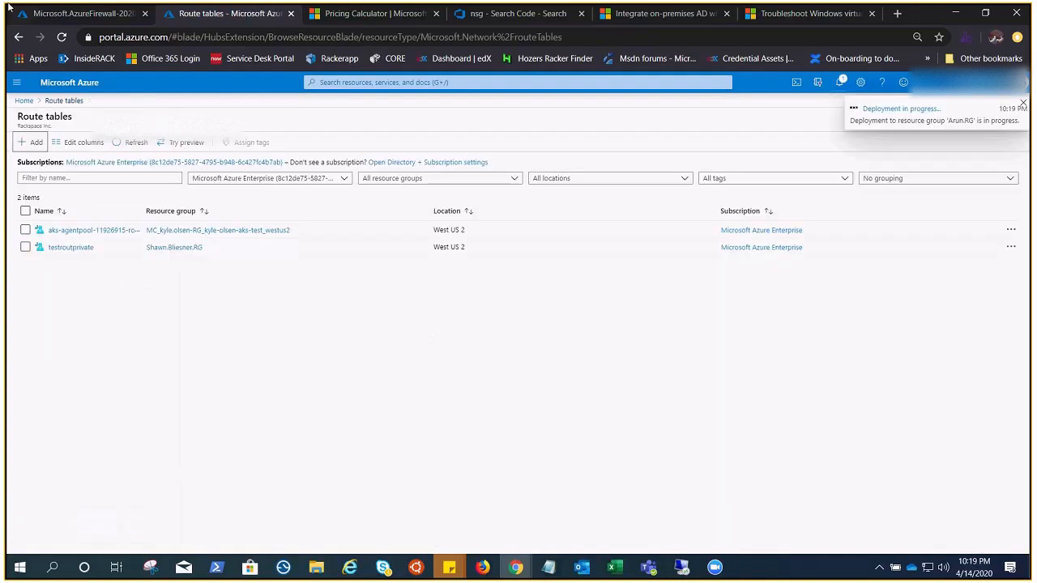
Check the firewall deployment's progress and open the RT-FW-01 route table from the refreshed list.
click(89, 15)
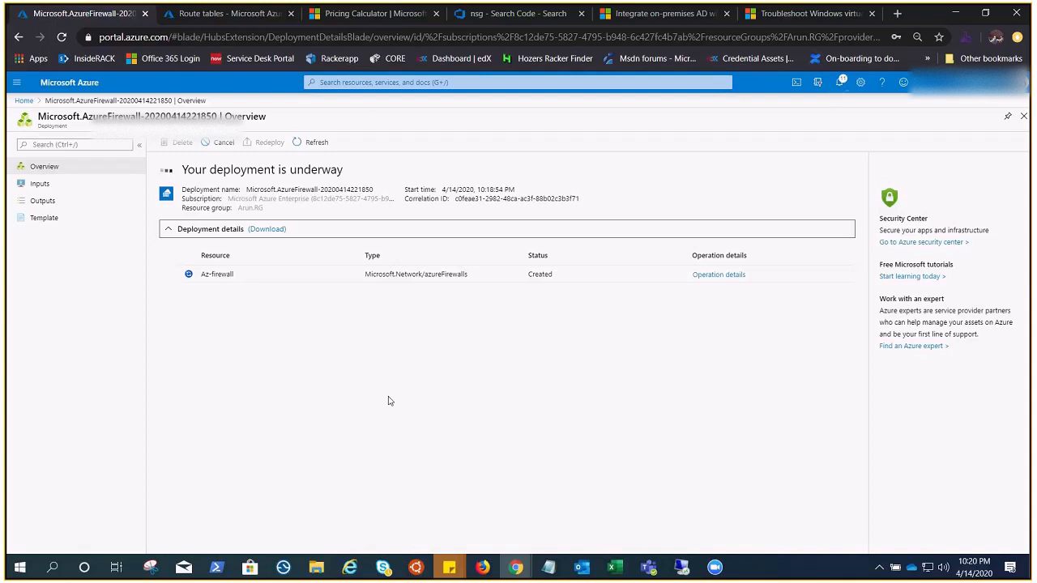
click(208, 18)
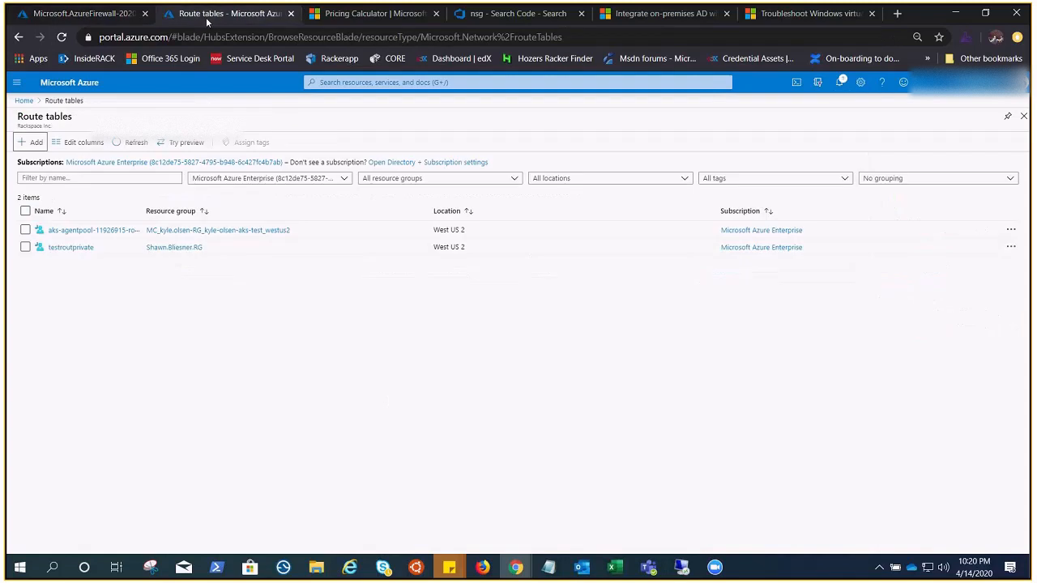
click(134, 143)
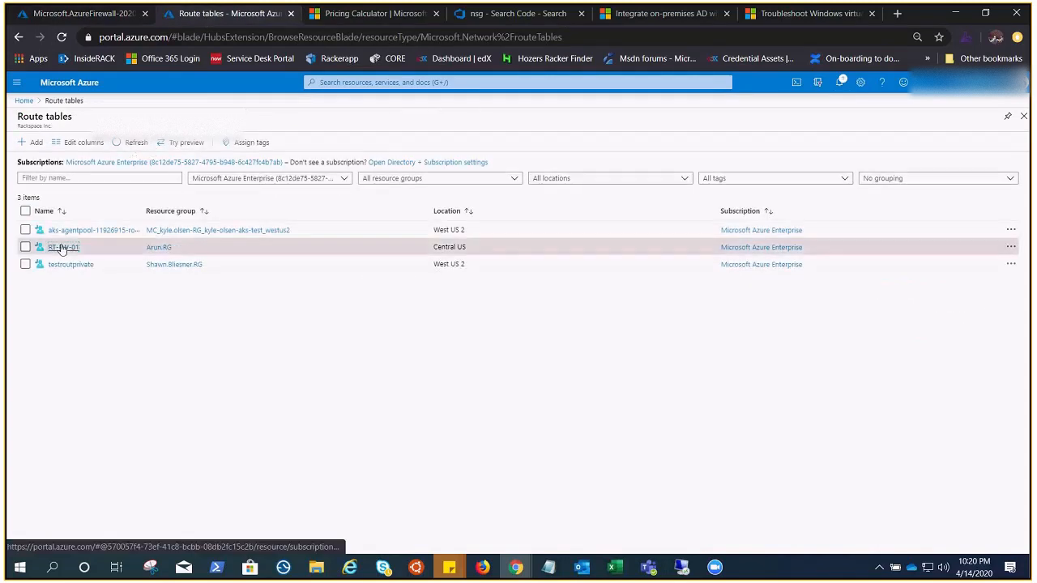
click(62, 247)
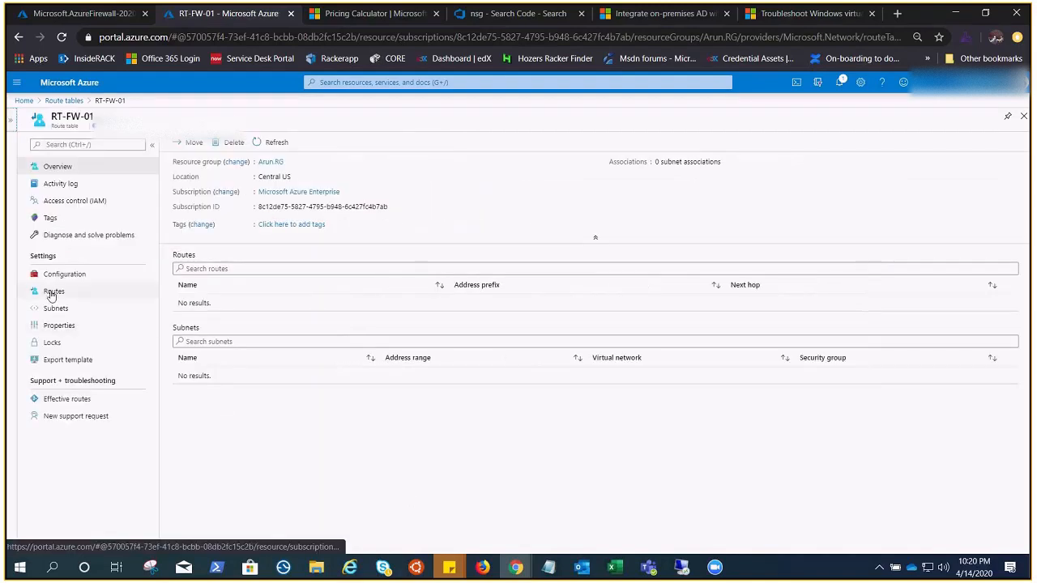
Associate the workload subnet of Arun.RG-vnet with the RT-FW-01 route table.
click(52, 293)
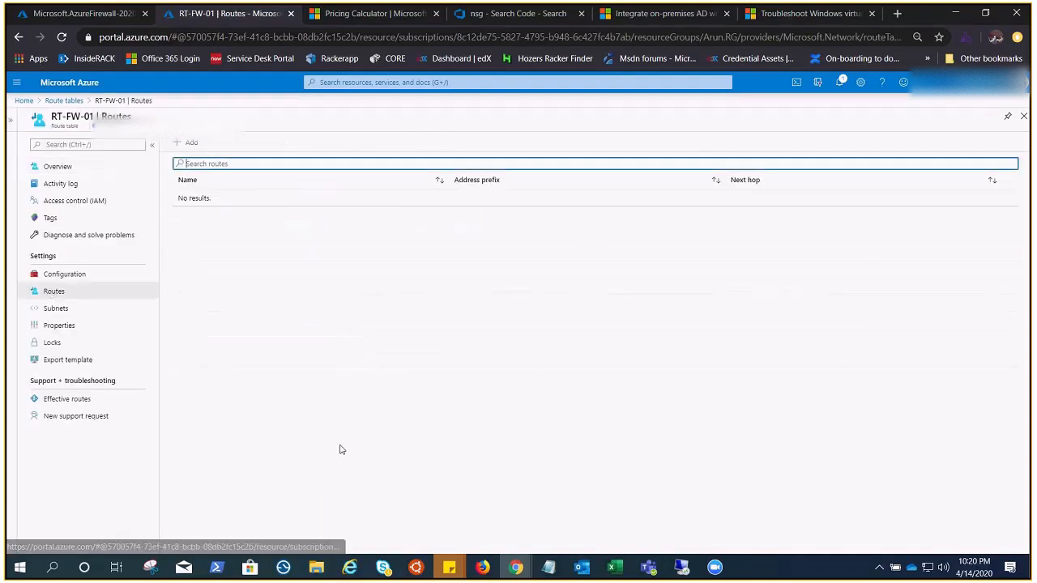
click(56, 307)
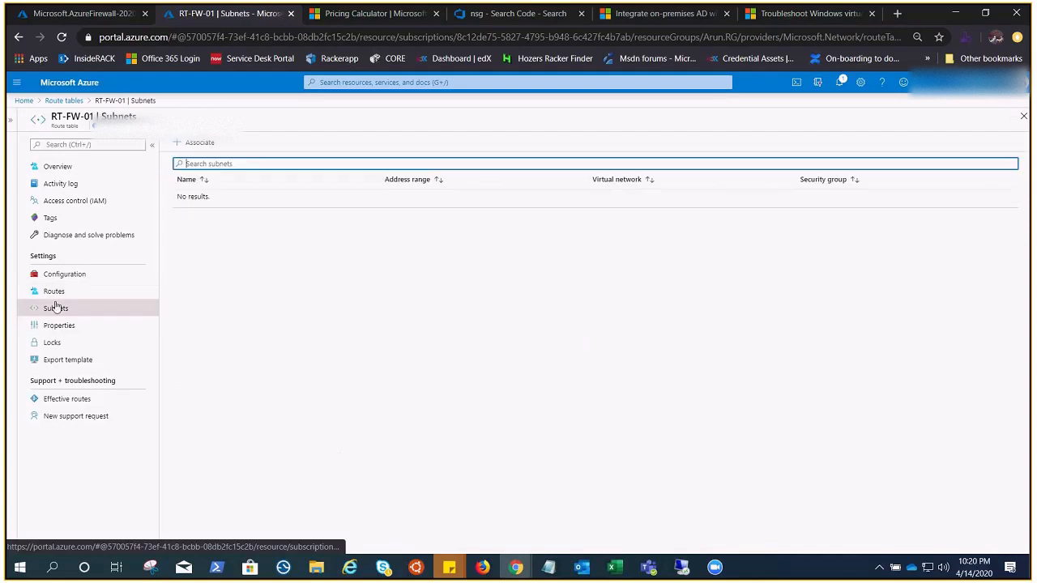
click(54, 290)
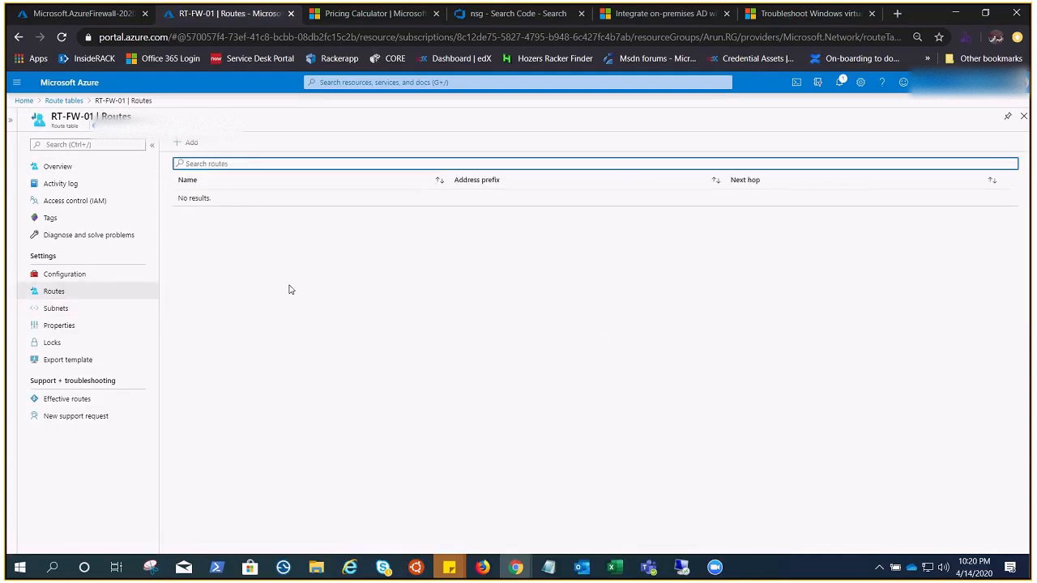
click(53, 308)
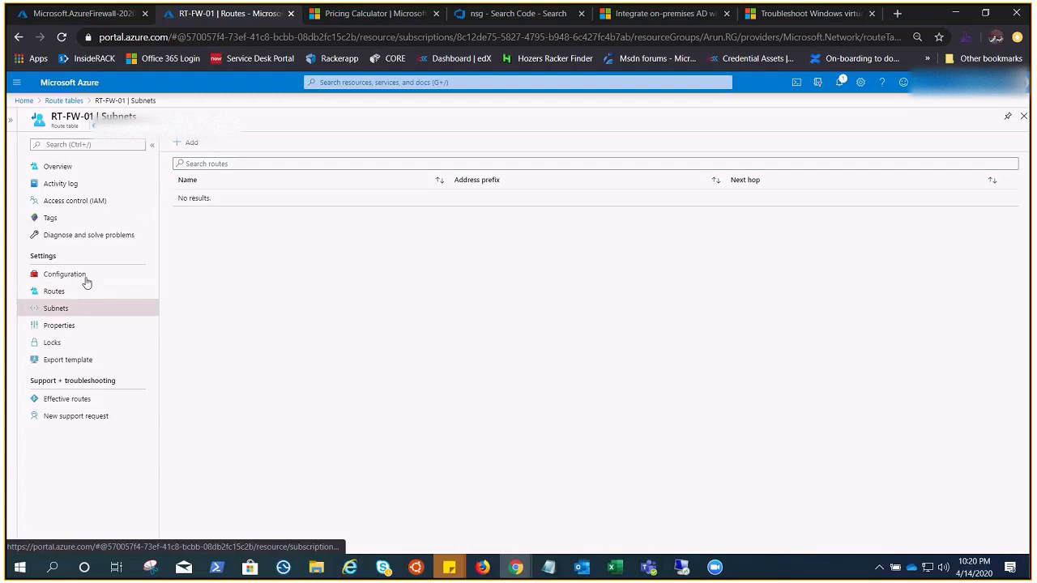
click(196, 143)
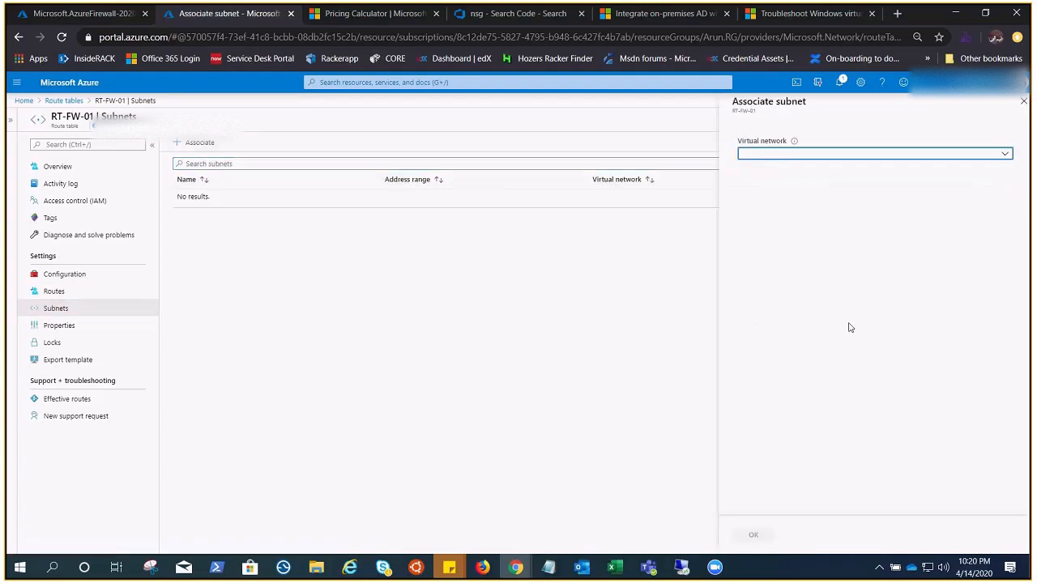
click(1005, 154)
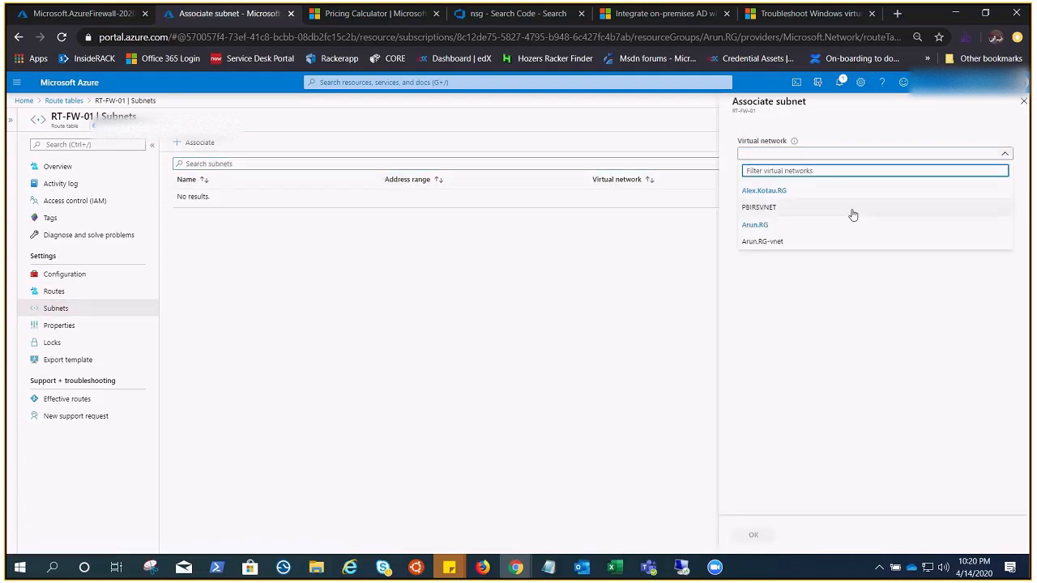
click(782, 245)
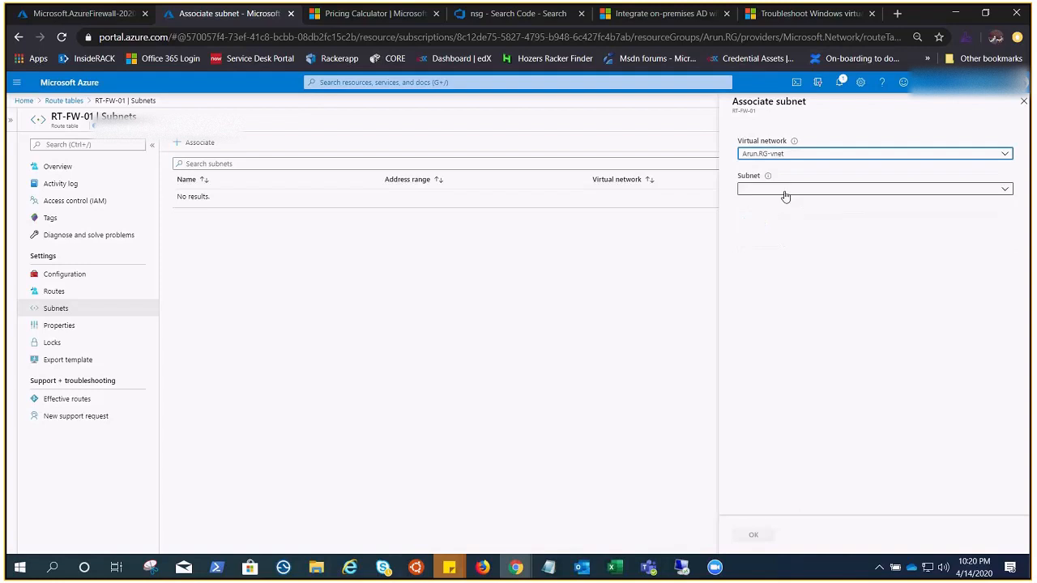
click(784, 193)
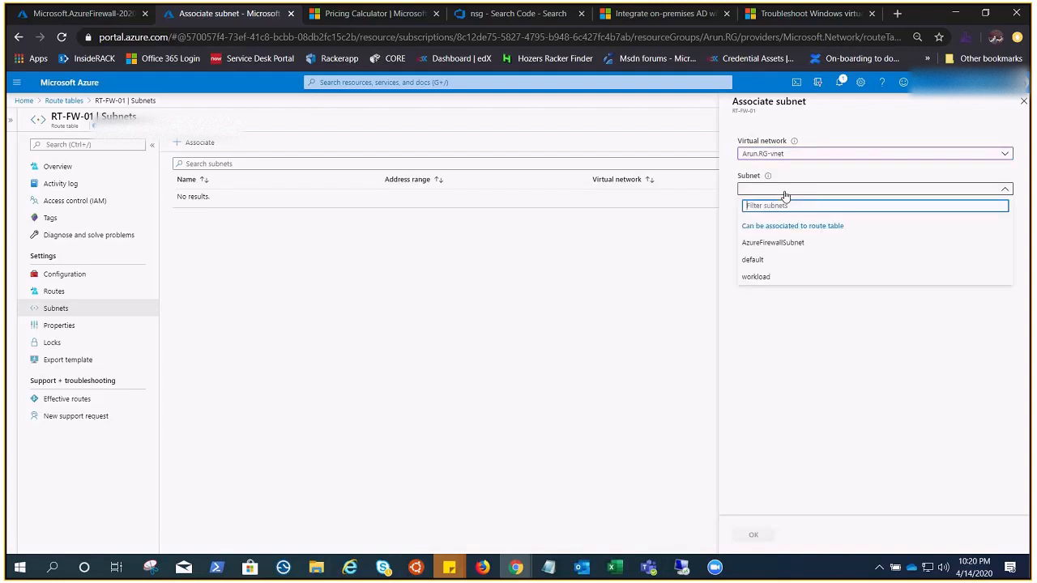
click(755, 277)
click(744, 538)
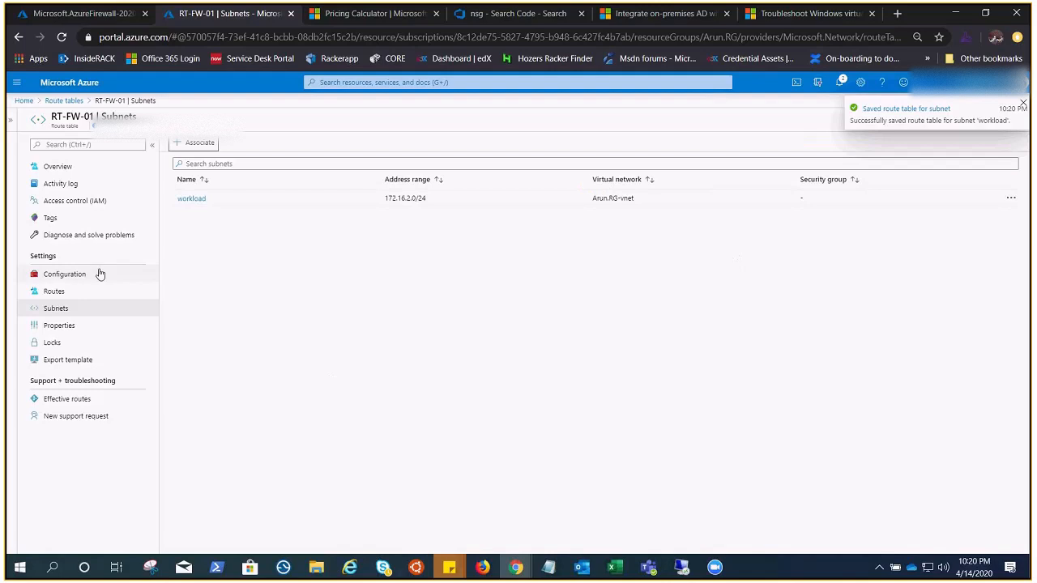
Start adding a route named Az-Fw-RT to RT-FW-01 with address prefix 0.0.0.0/0 and next hop type Virtual appliance.
click(61, 291)
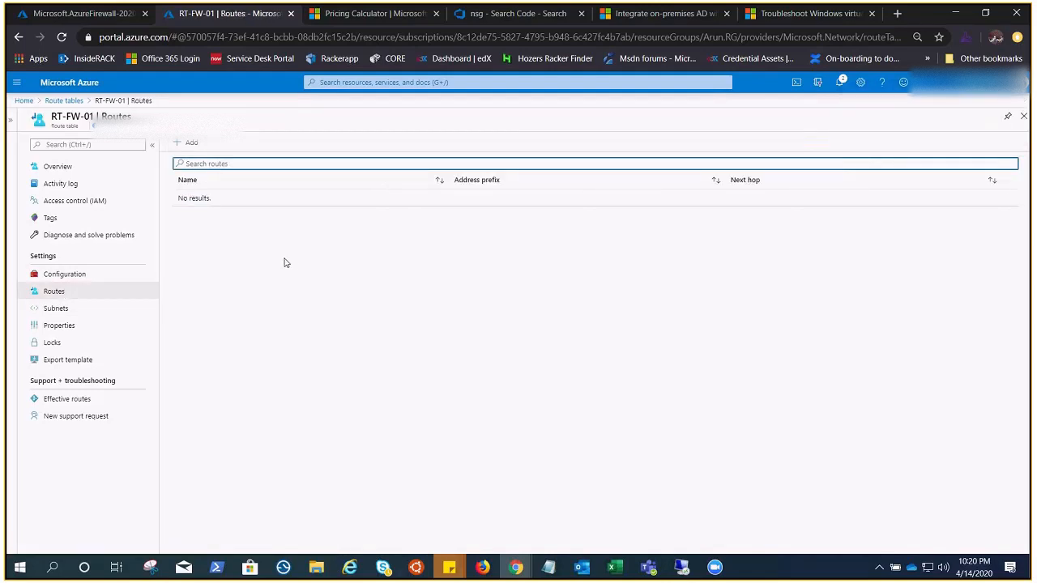
click(188, 142)
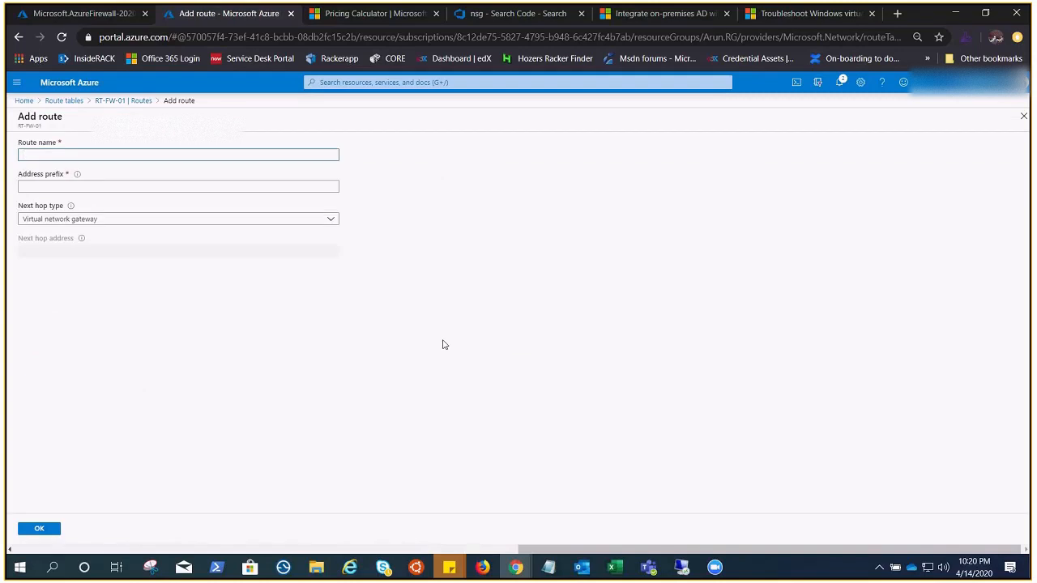
text(Az-Fw-RT)
click(99, 187)
text(0.0.0.0)
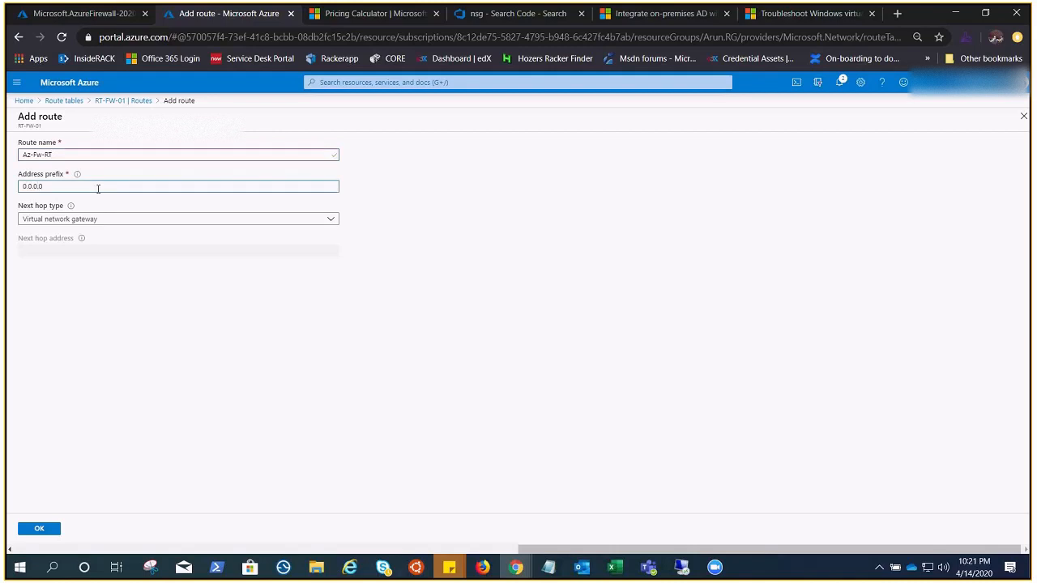
text(/0)
click(138, 218)
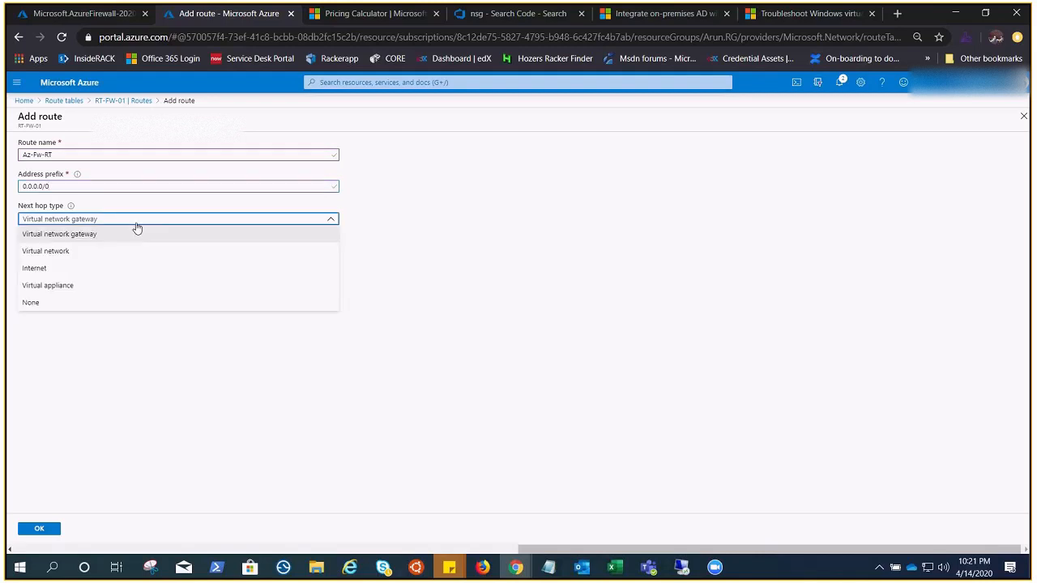
click(55, 287)
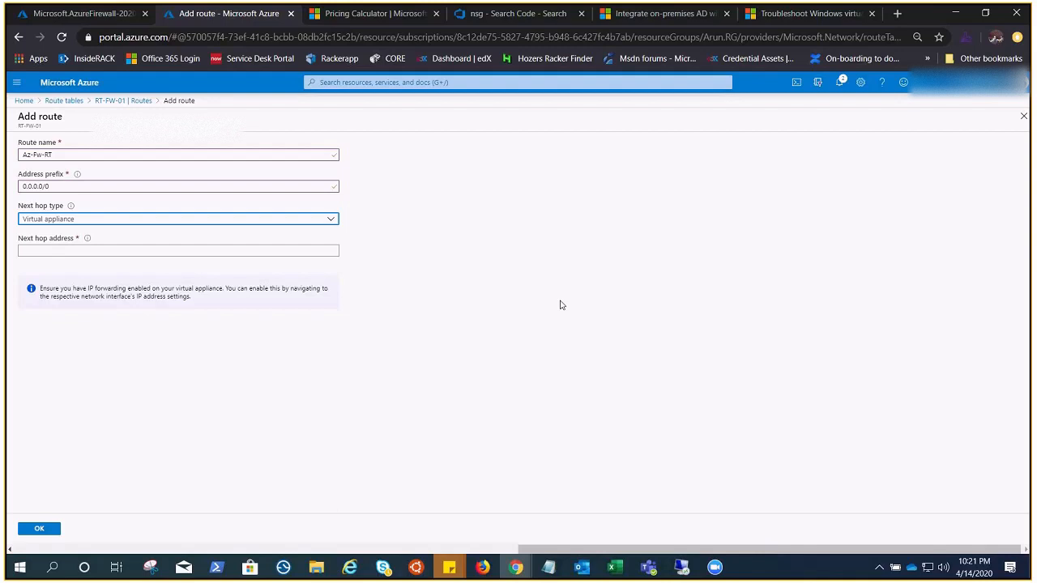
Check the Az-firewall deployment page before filling in the route's next hop address.
click(97, 258)
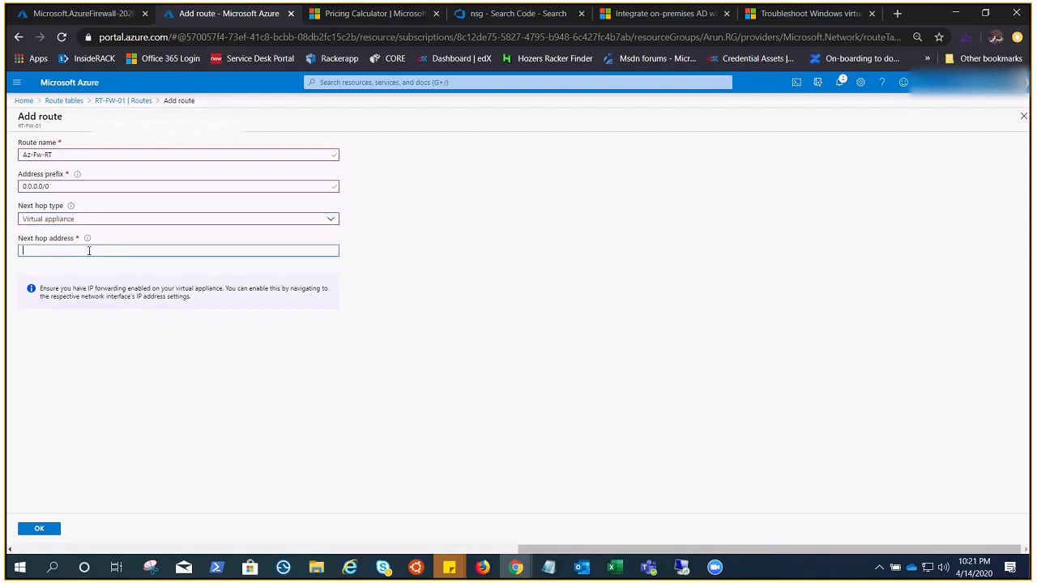
click(81, 13)
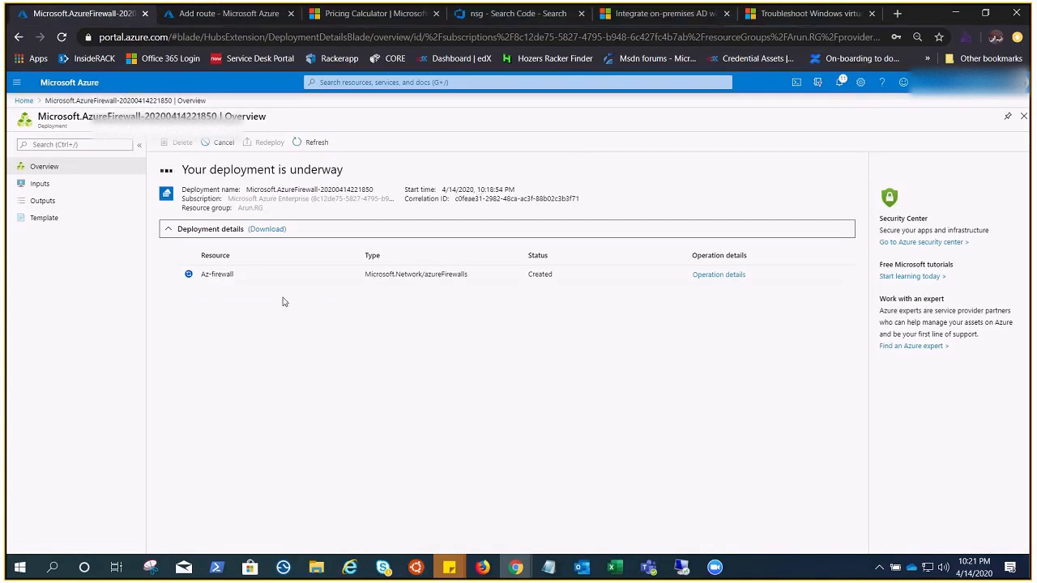
click(333, 83)
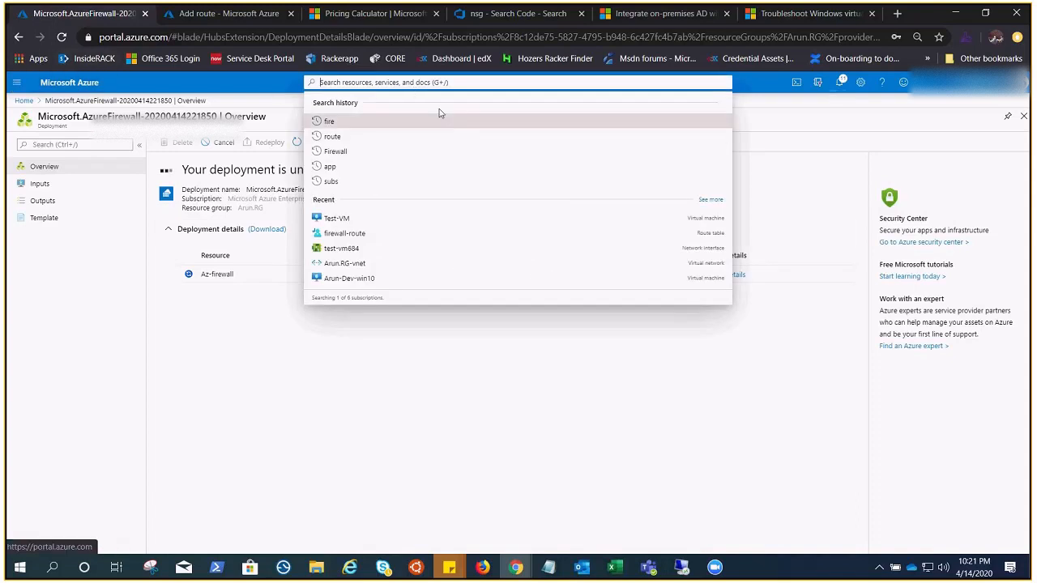
text(virt)
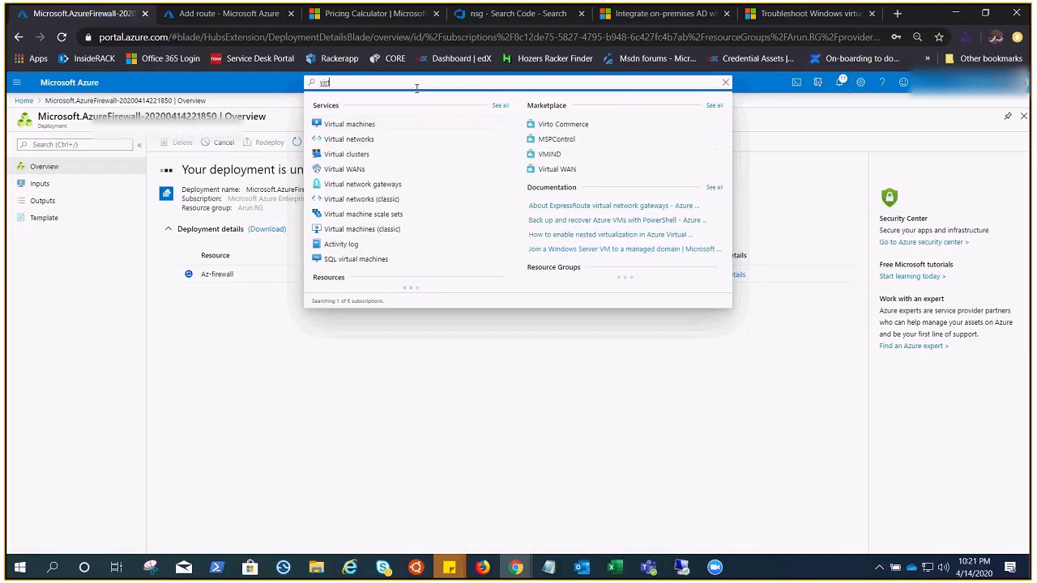
click(238, 402)
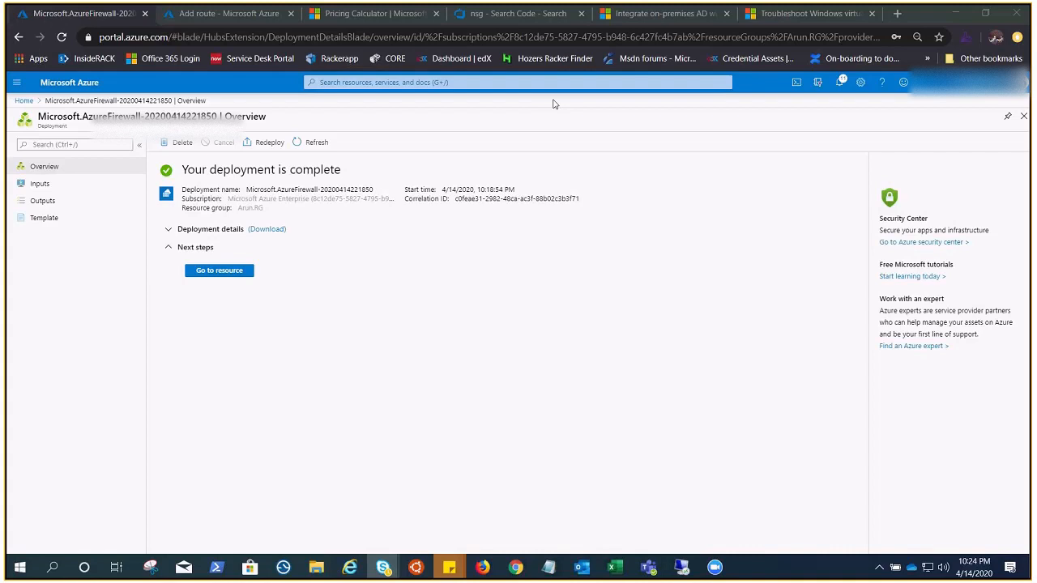
Open the deployed Az-firewall resource and view its private IP address in the overview.
click(231, 271)
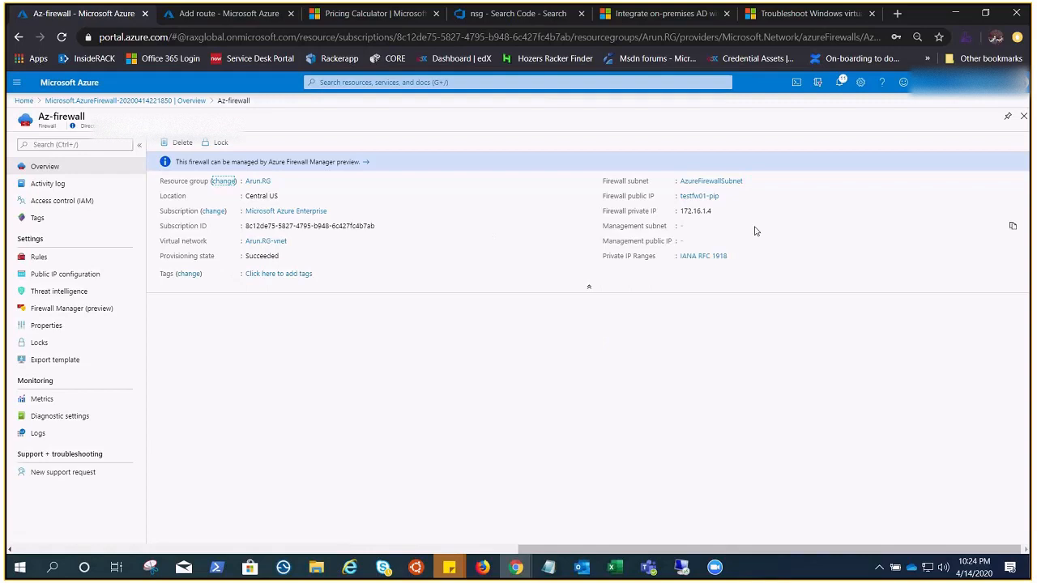
Copy Az-firewall's private IP 172.16.1.4 into the Az-Fw-RT route's next hop address and add the route to RT-FW-01.
click(1012, 212)
click(226, 16)
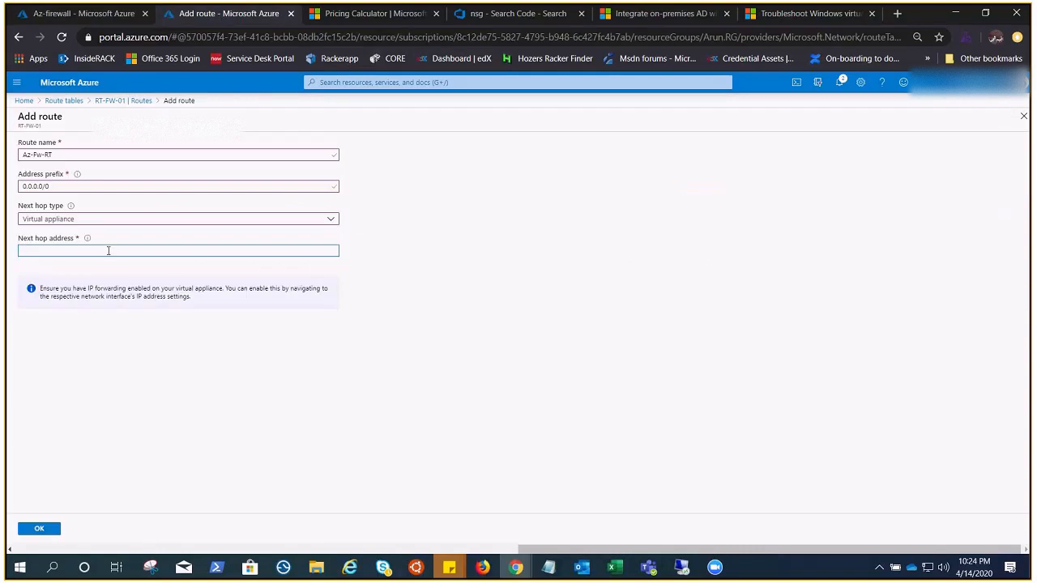
key(ctrl+v)
click(39, 528)
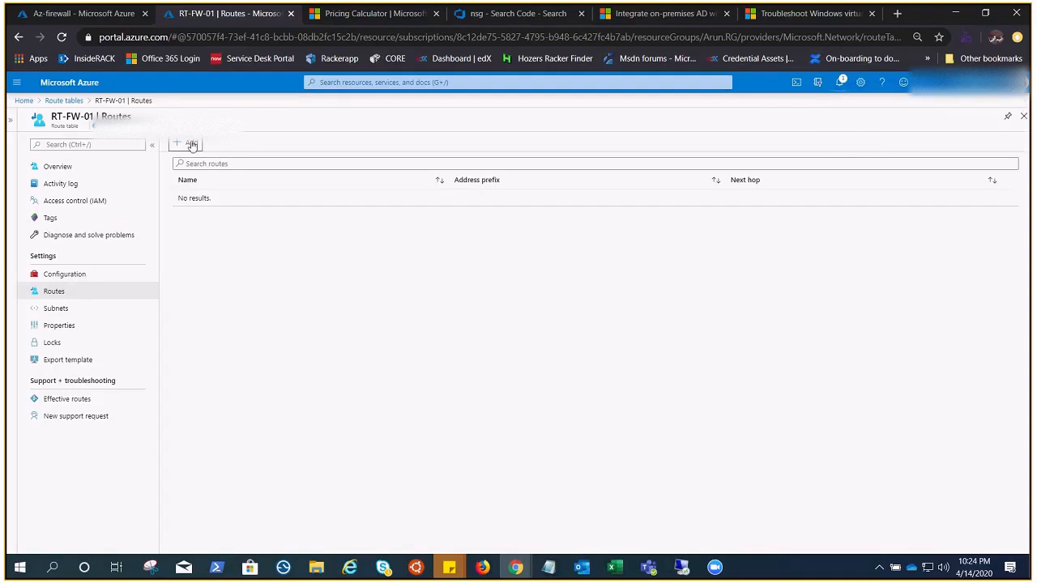
click(62, 18)
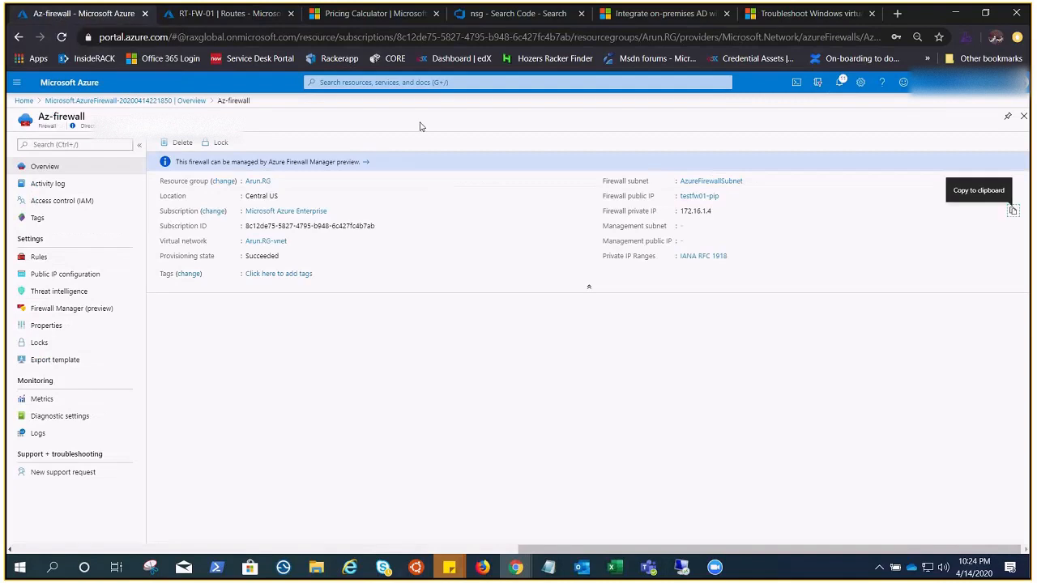
click(203, 14)
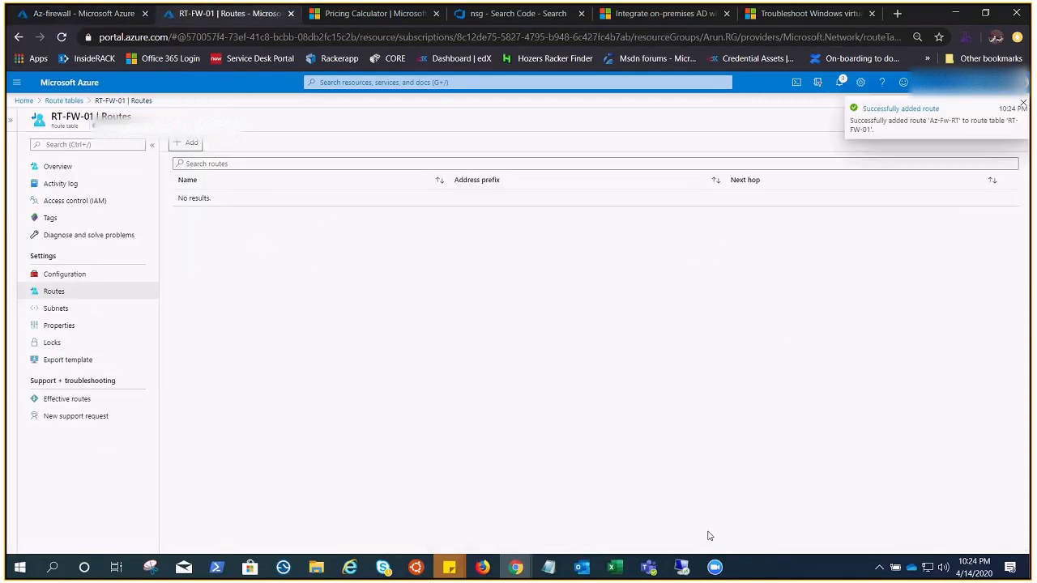
Switch to the Remote Desktop session and reload the MSN, YouTube and Google pages to test internet access.
click(682, 567)
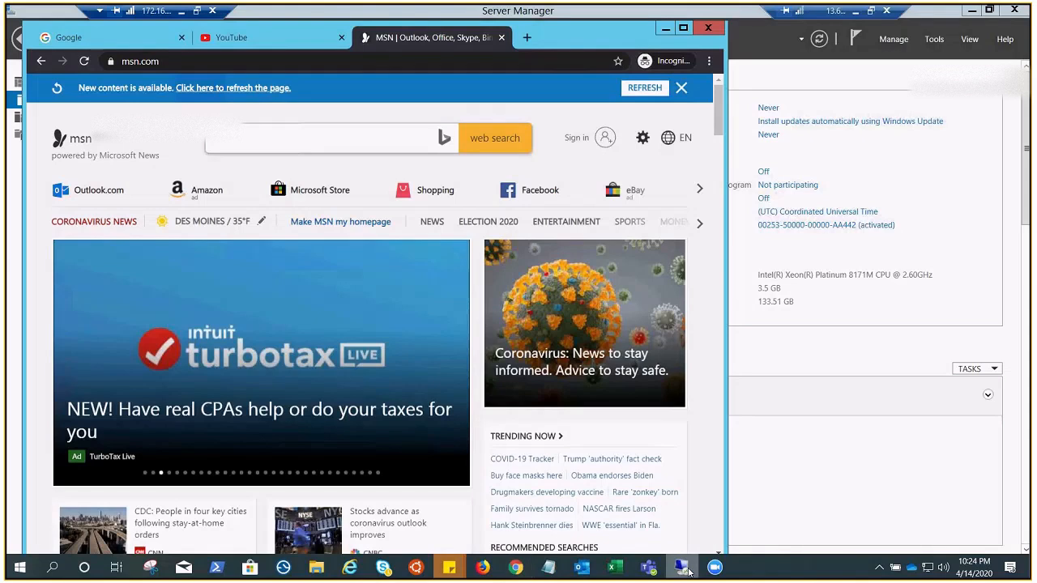
click(453, 134)
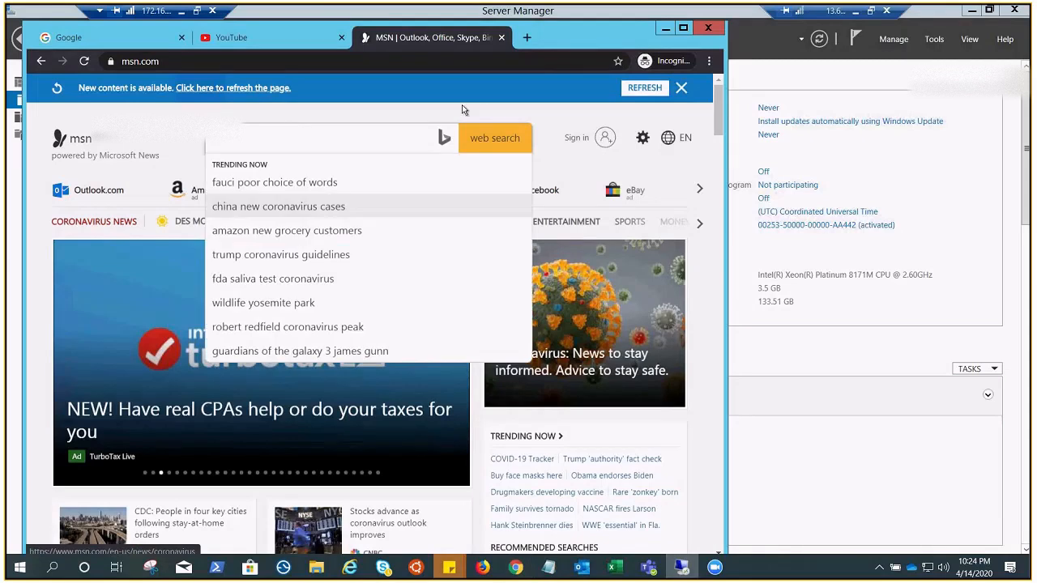
click(87, 62)
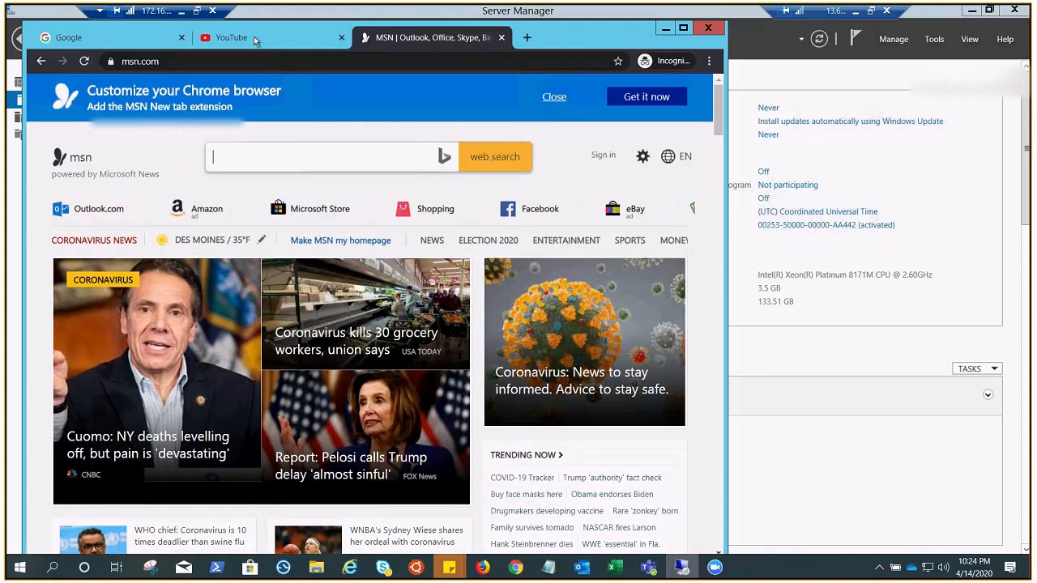
click(254, 36)
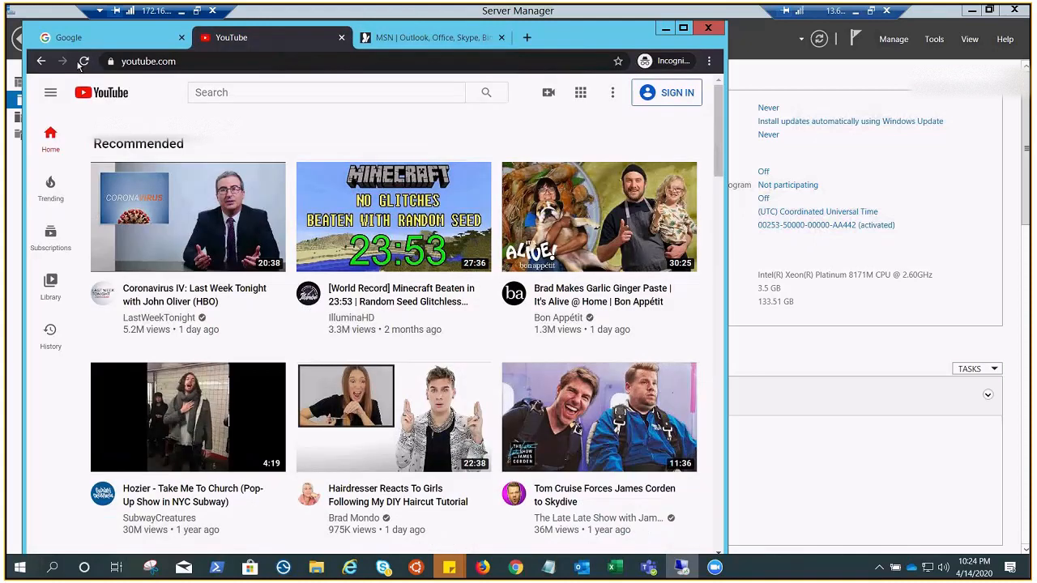
click(83, 62)
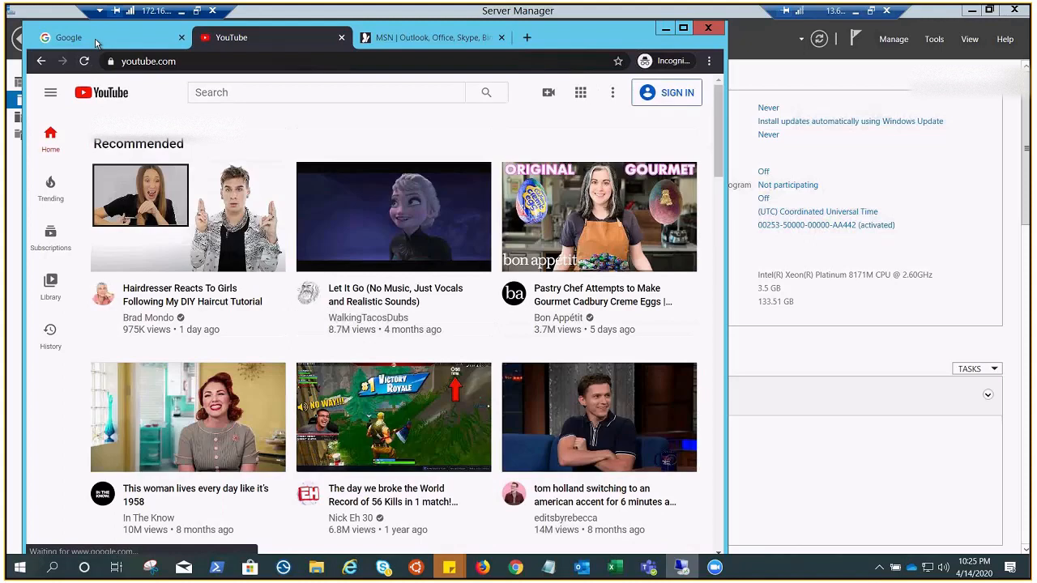
click(95, 39)
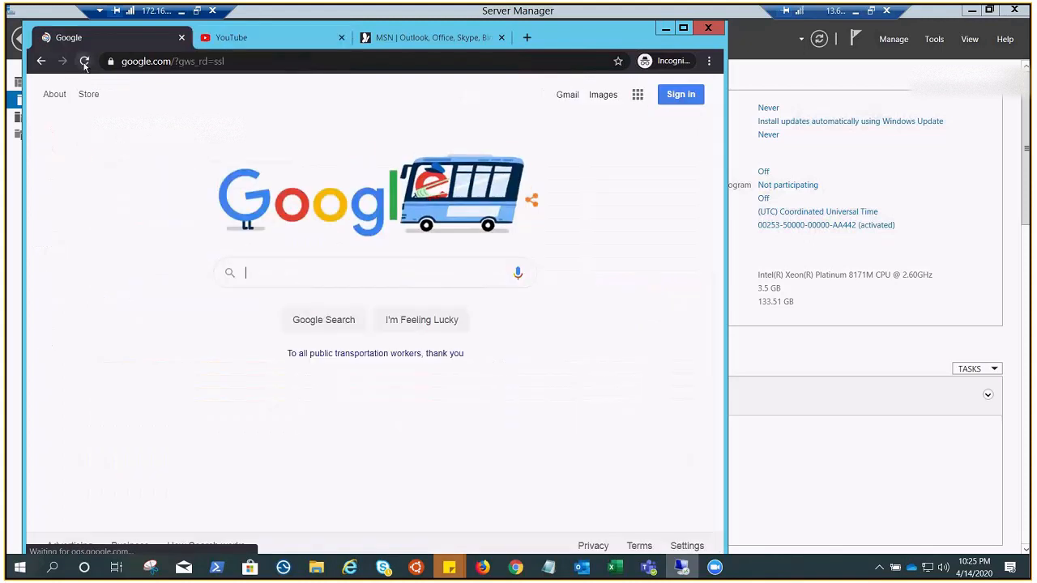
Retest browsing on the remote server by reloading YouTube and MSN and opening a Bing search page.
click(245, 39)
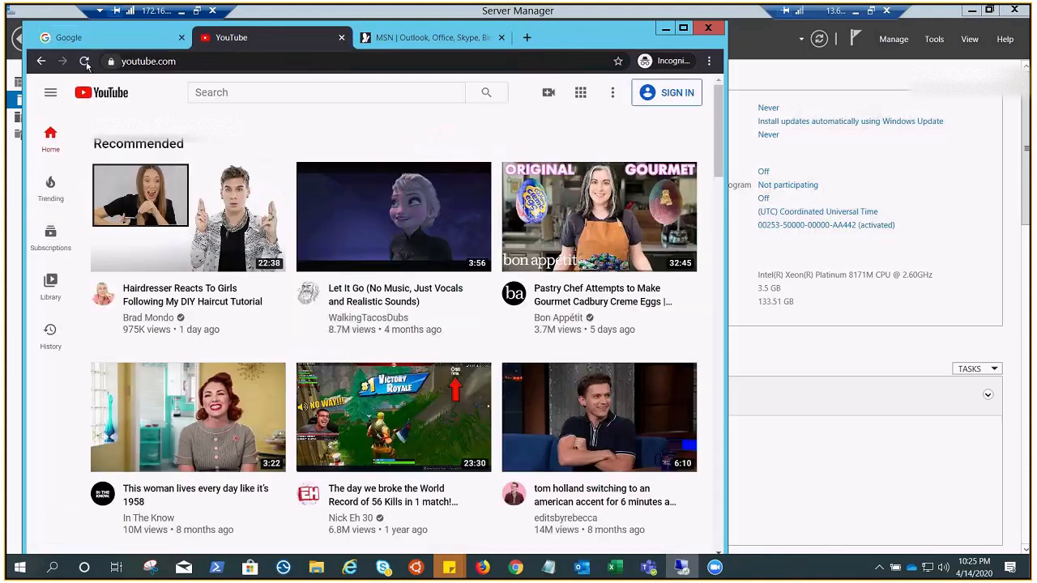
click(85, 63)
click(408, 40)
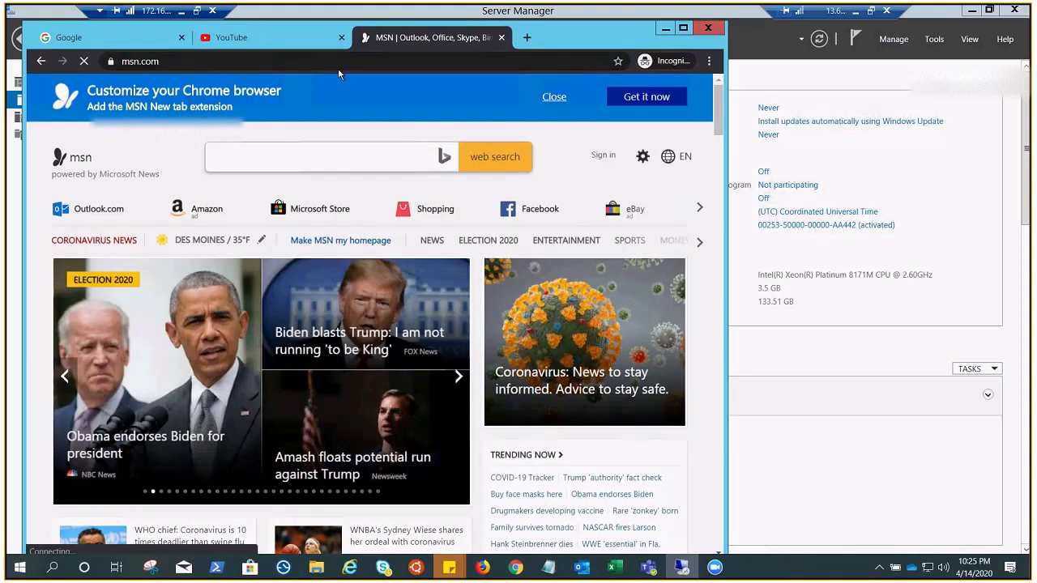
click(338, 67)
key(Return)
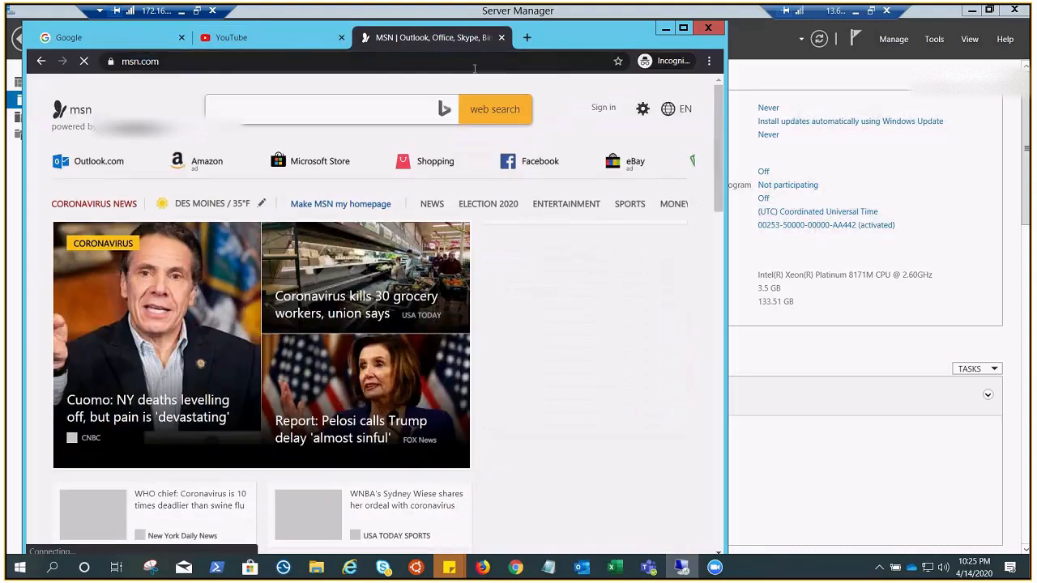
key(Return)
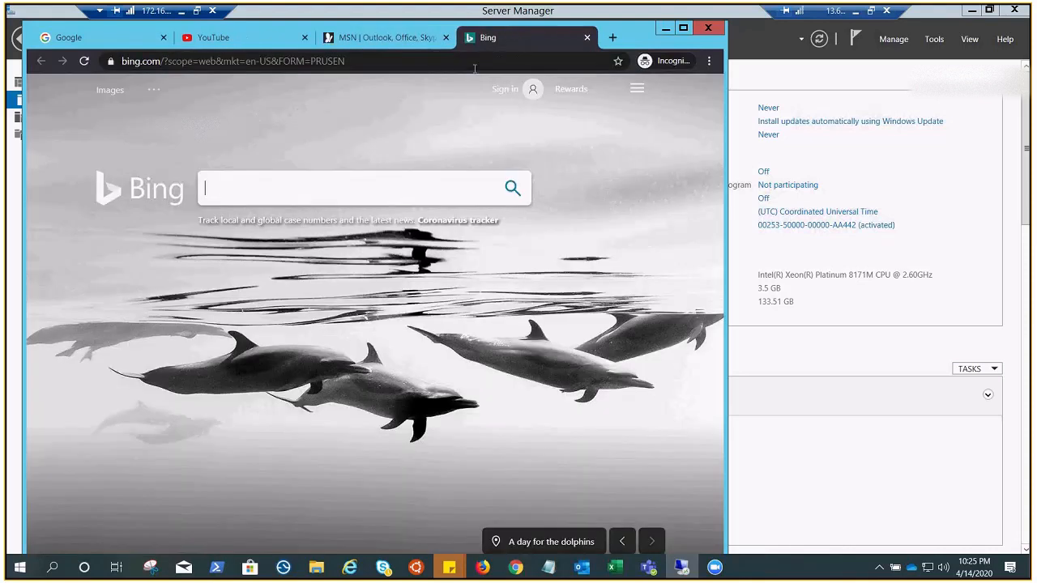
click(543, 439)
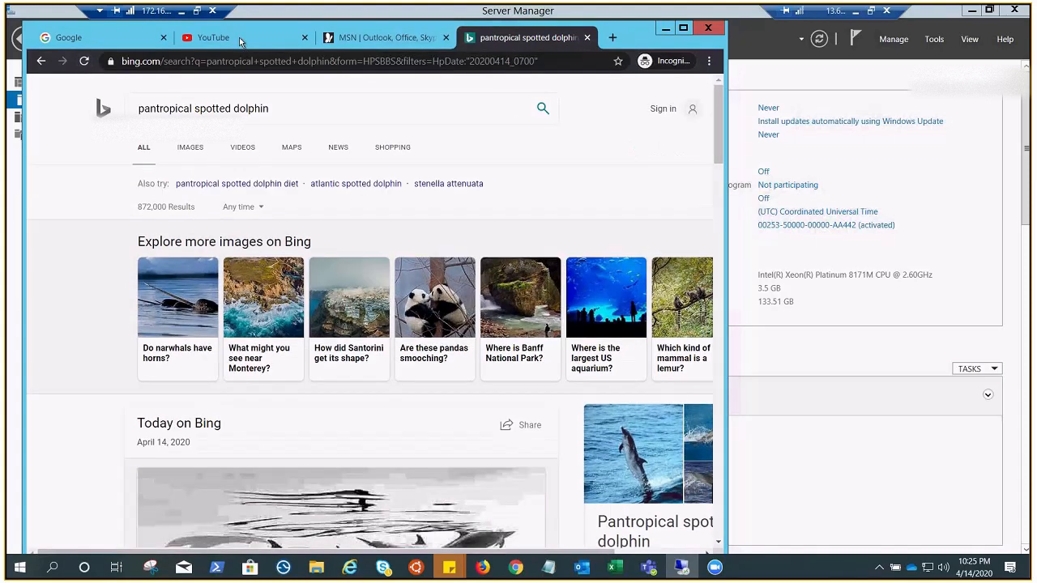
Return to the Azure portal and start a new application rule collection in Az-firewall's rules.
key(alt+Tab)
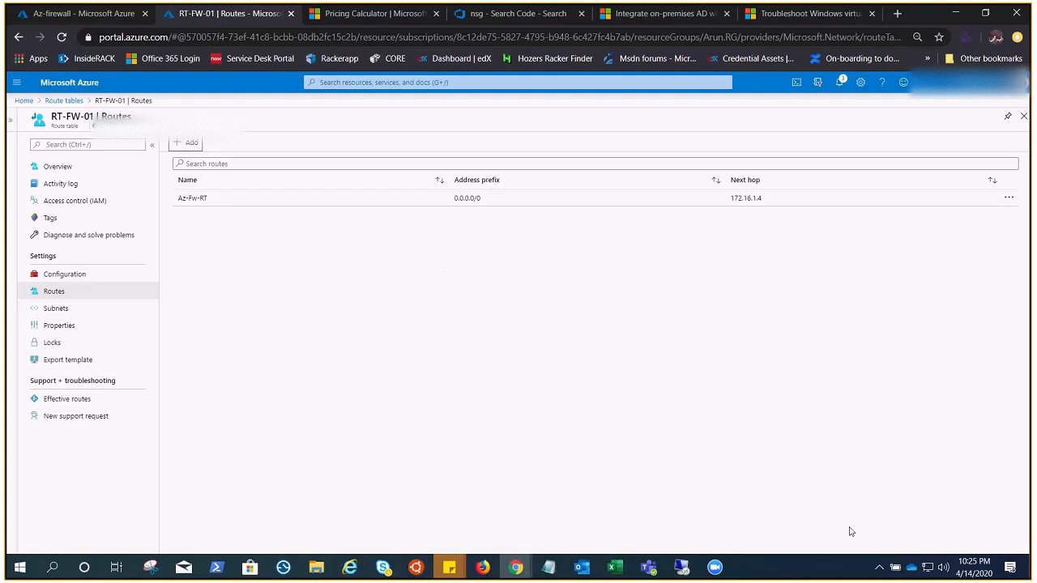
key(ctrl+shift+Tab)
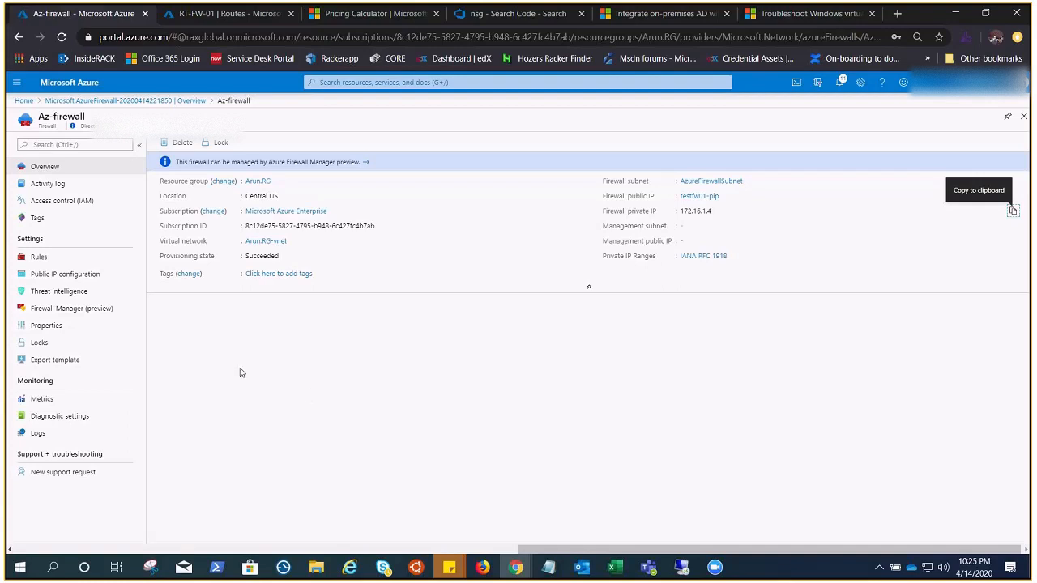
click(37, 257)
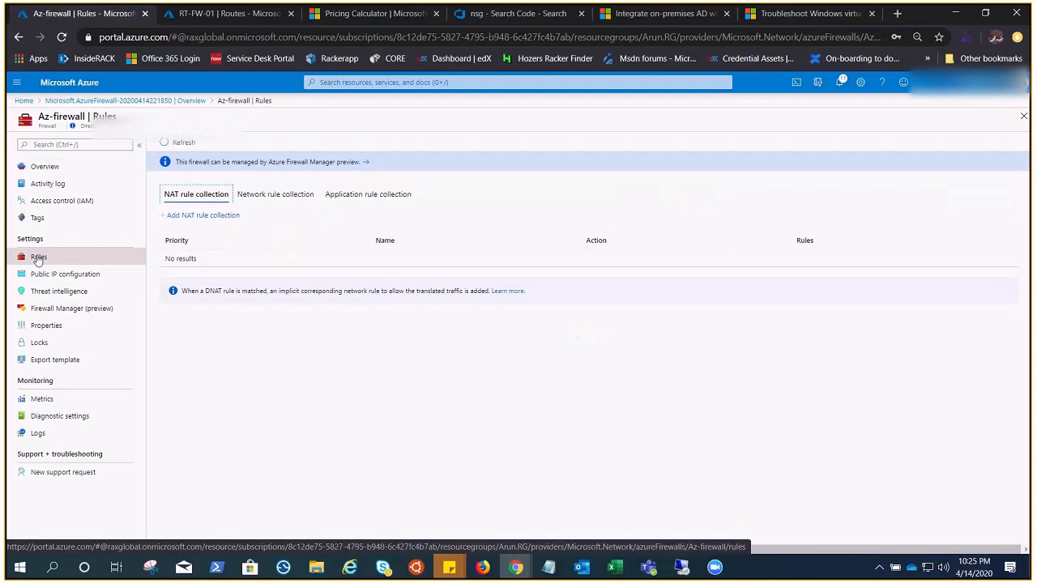
click(363, 199)
click(239, 216)
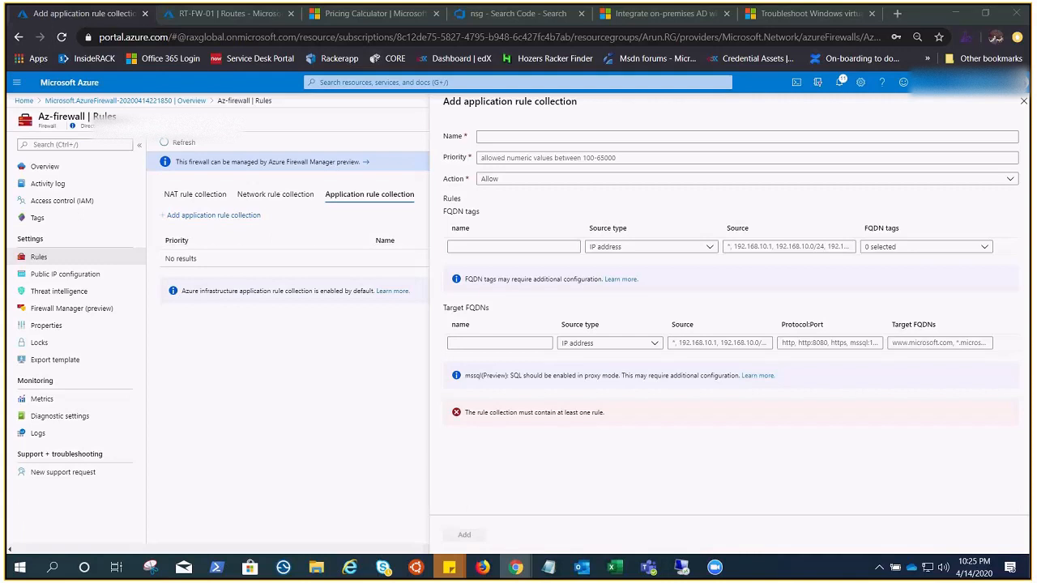
Name the application rule collection Google-01 with priority 200 and give its first target FQDN rule the name google.
click(503, 137)
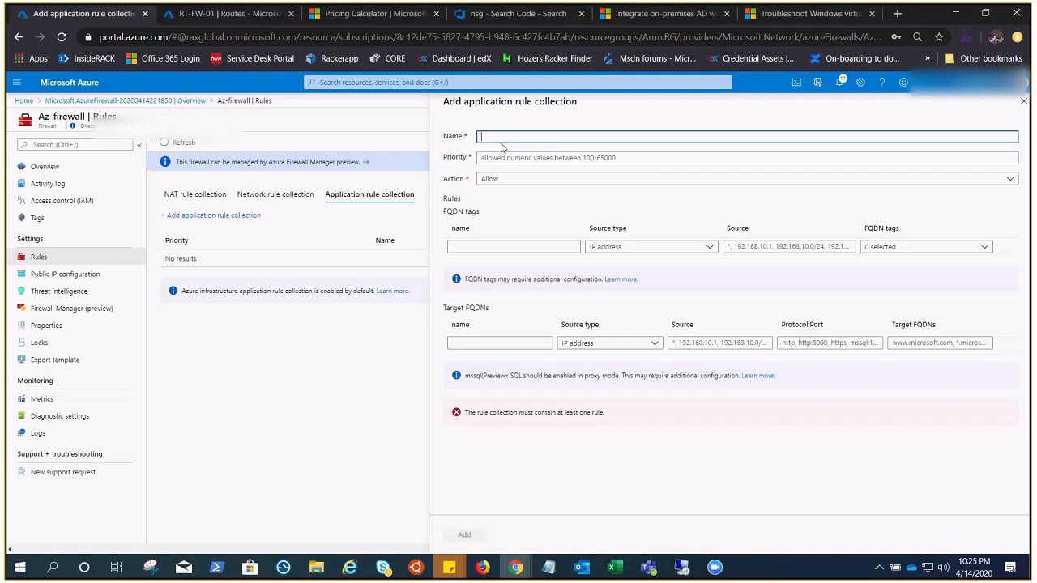
text(Google-01)
click(505, 158)
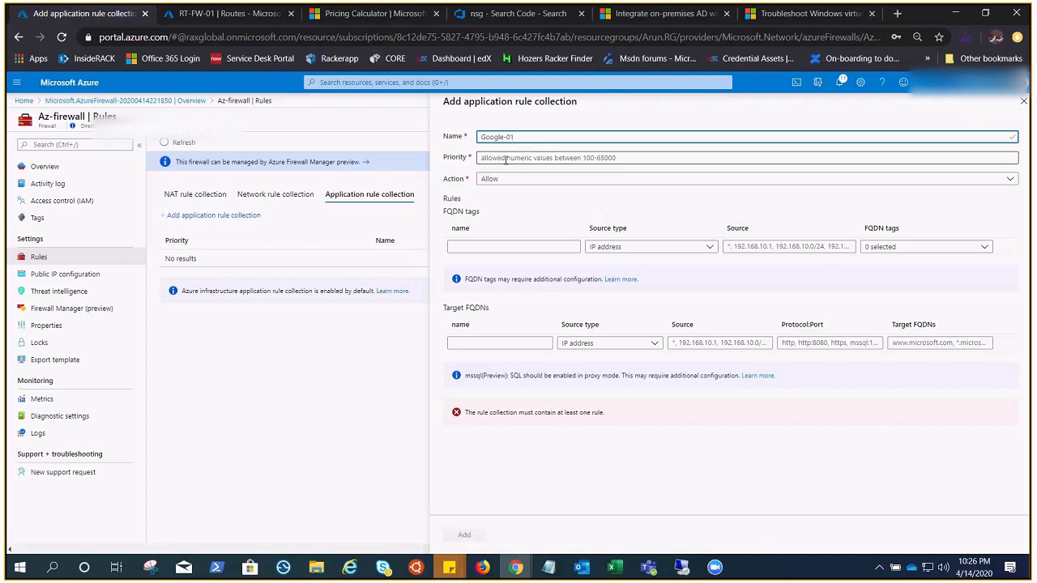
text(200)
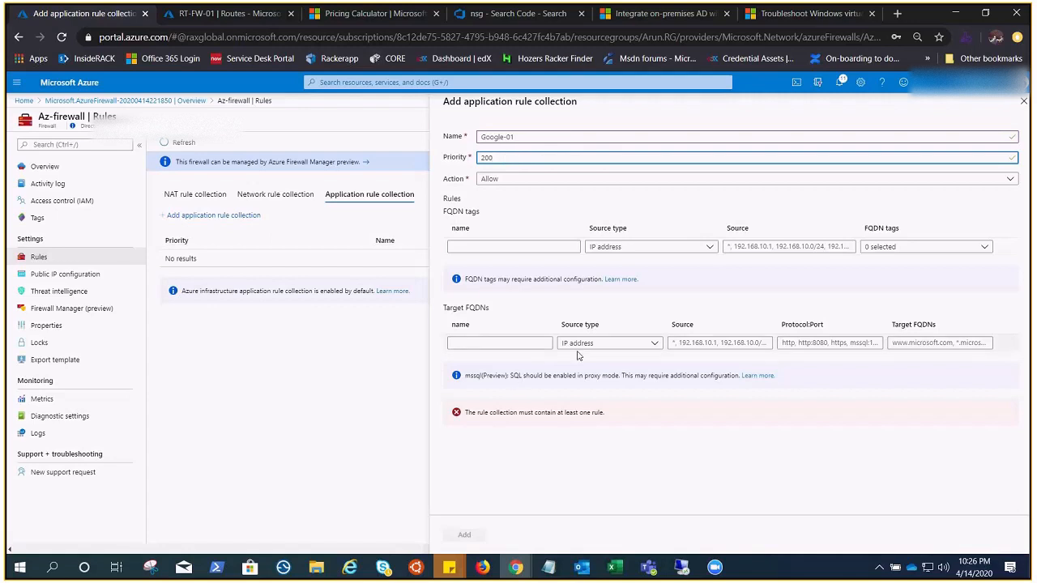
click(521, 344)
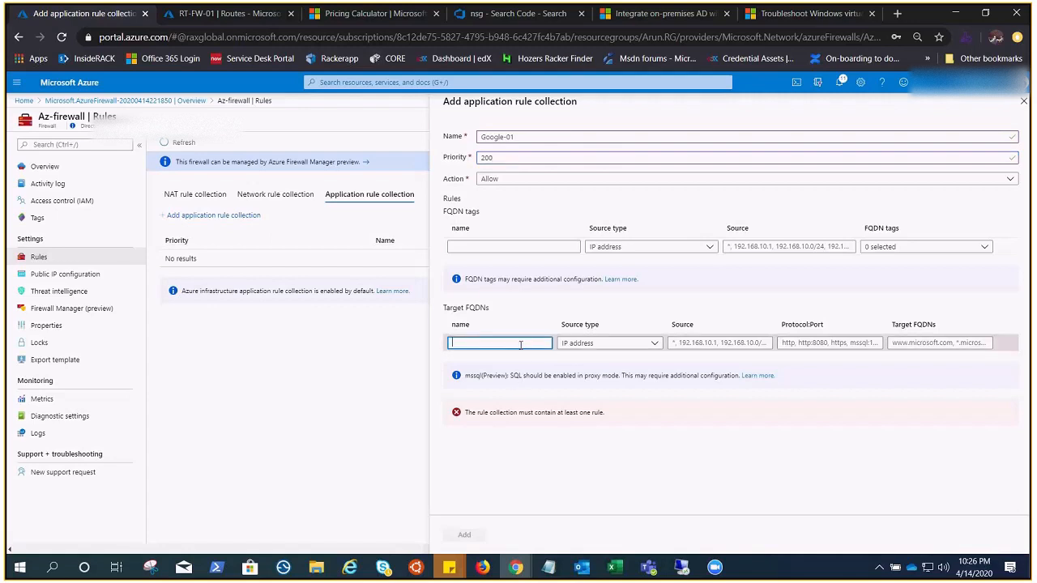
text(google)
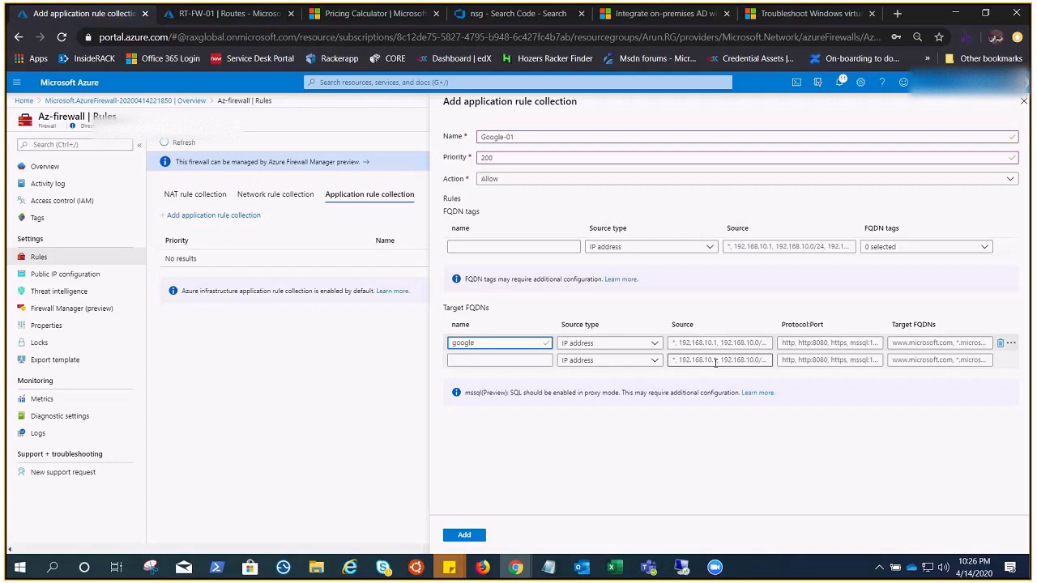
Review the Az-Fw-RT route and open the Arun-Dev-win10 virtual machine's overview to find its virtual network.
click(207, 14)
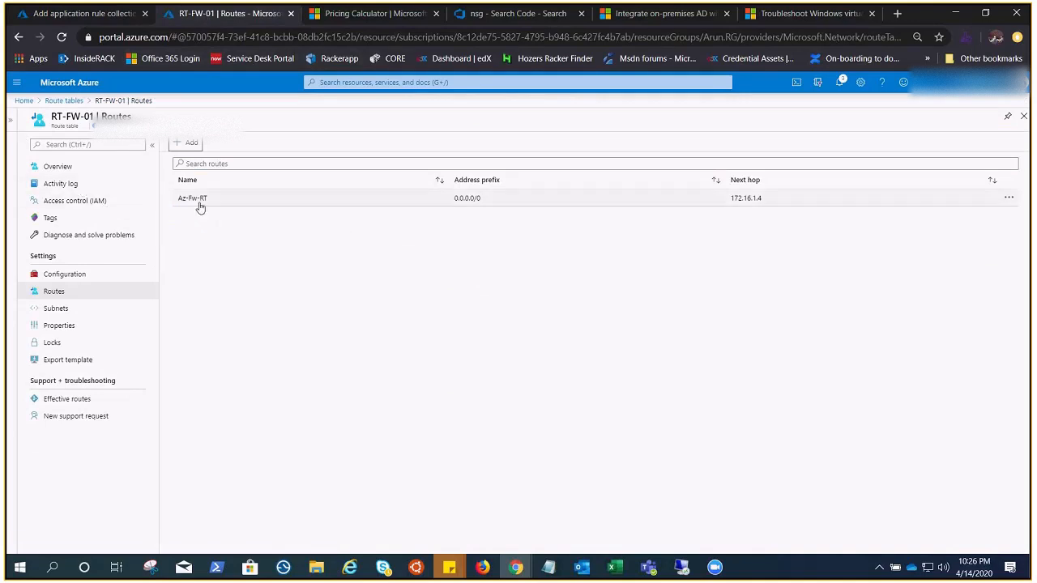
drag(200, 201, 177, 199)
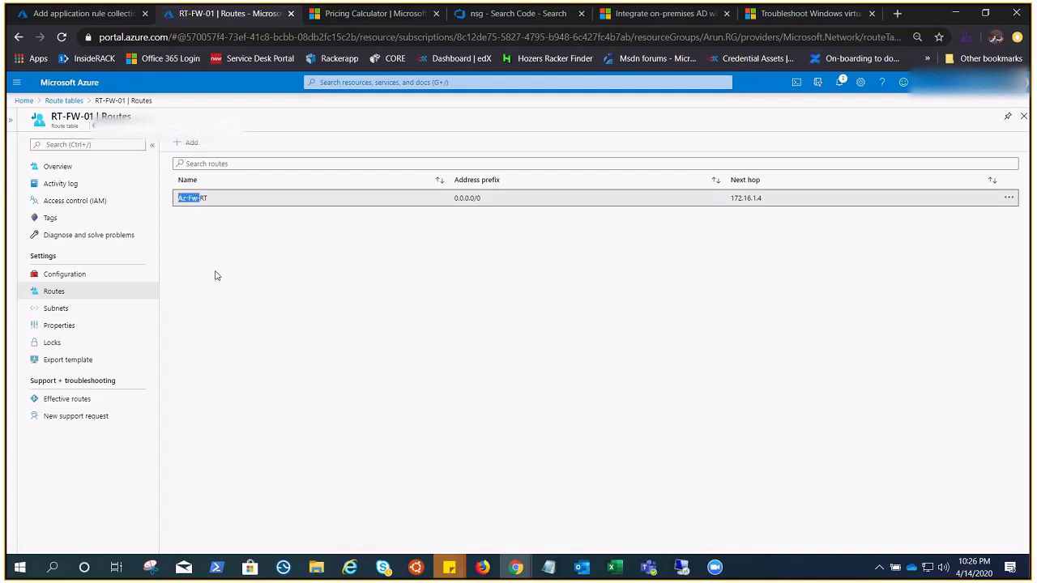
click(16, 82)
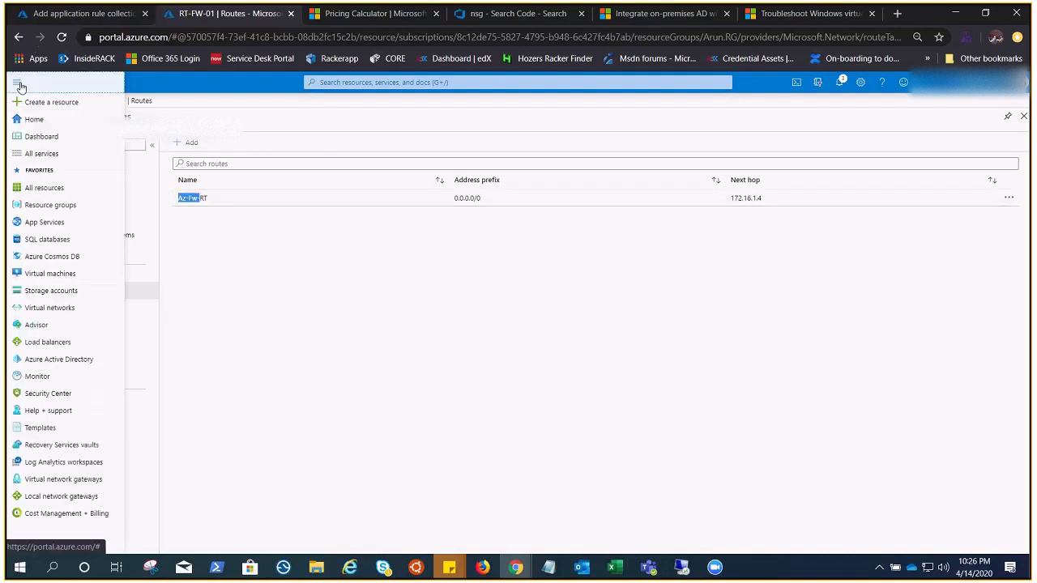
click(47, 276)
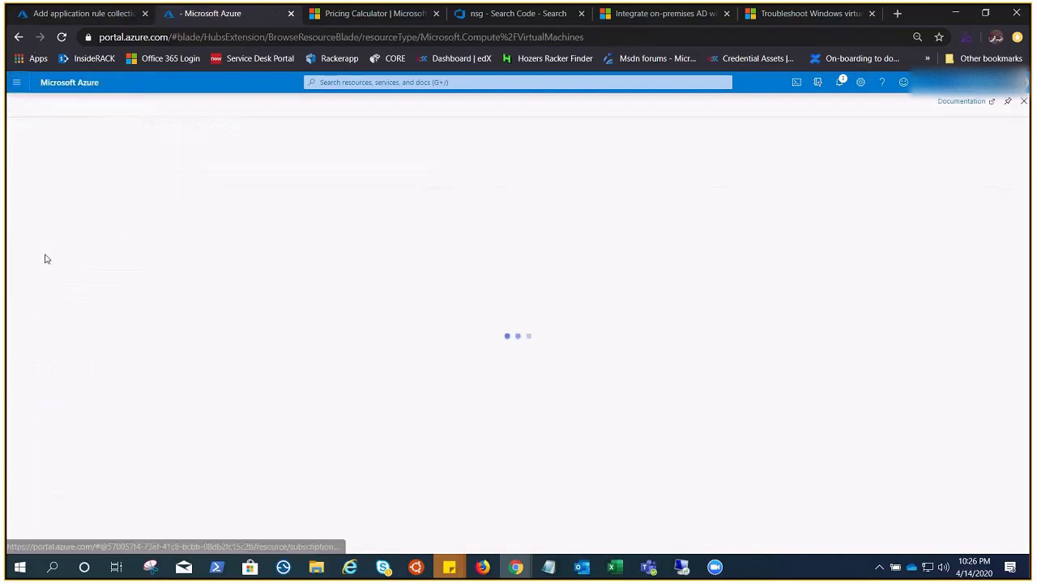
click(75, 265)
click(73, 203)
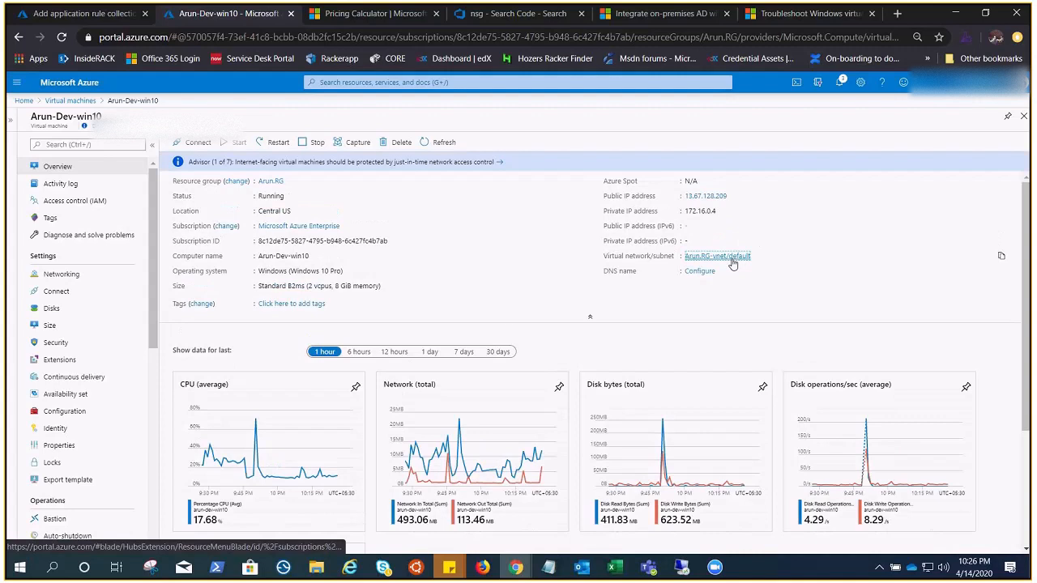
Copy the workload subnet's address range from Arun.RG-vnet and enter 172.16.2.0/24 as the google rule's source.
click(718, 256)
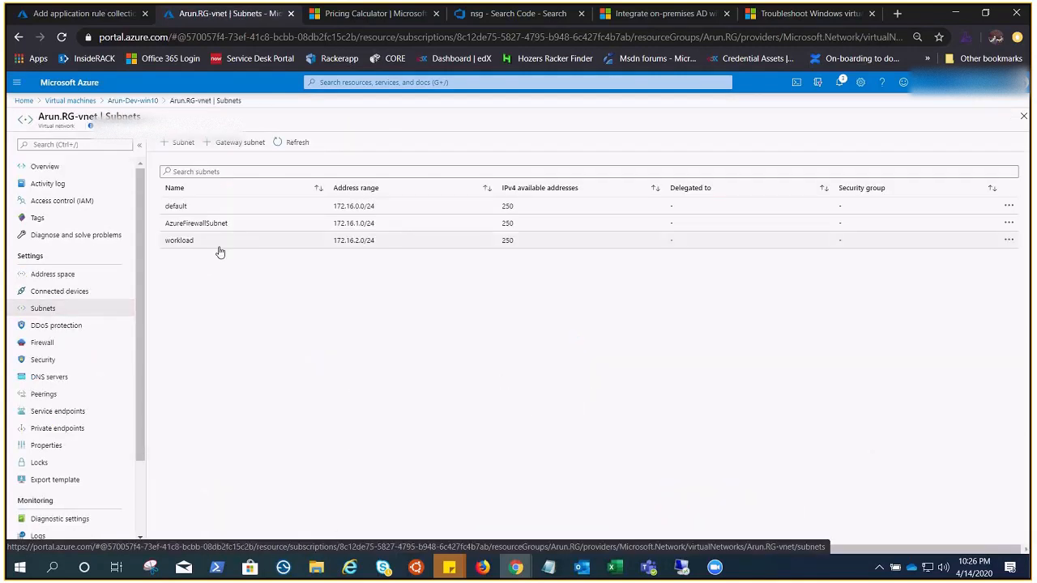
drag(381, 240, 326, 241)
key(ctrl+c)
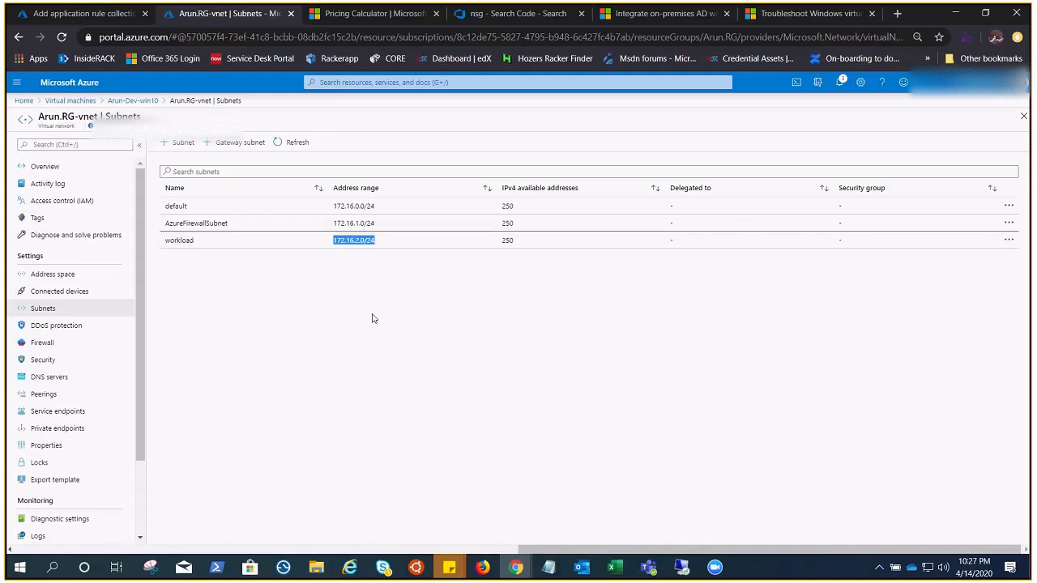
key(ctrl+Page_Up)
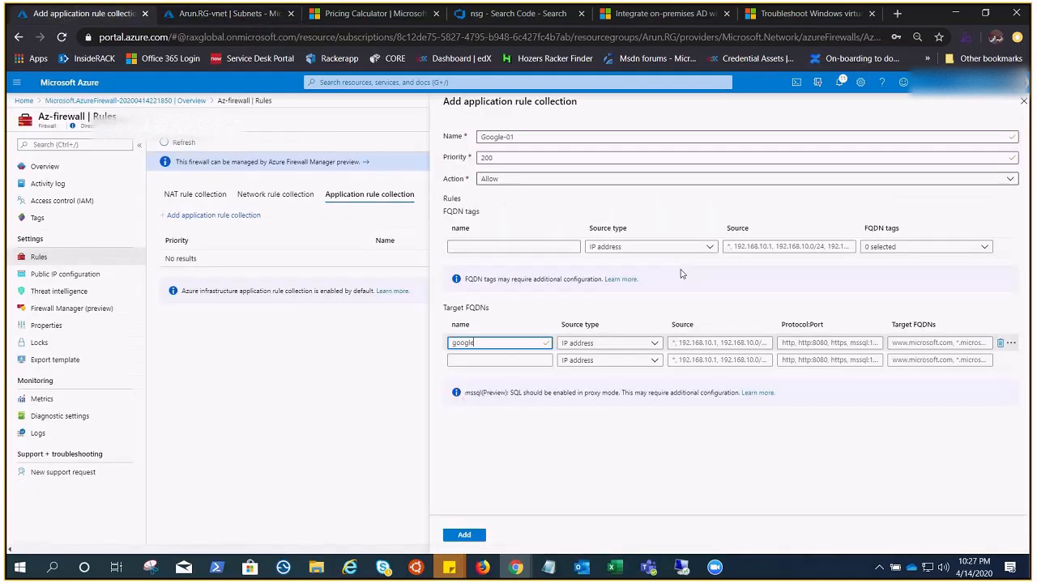
key(Tab)
key(Tab)
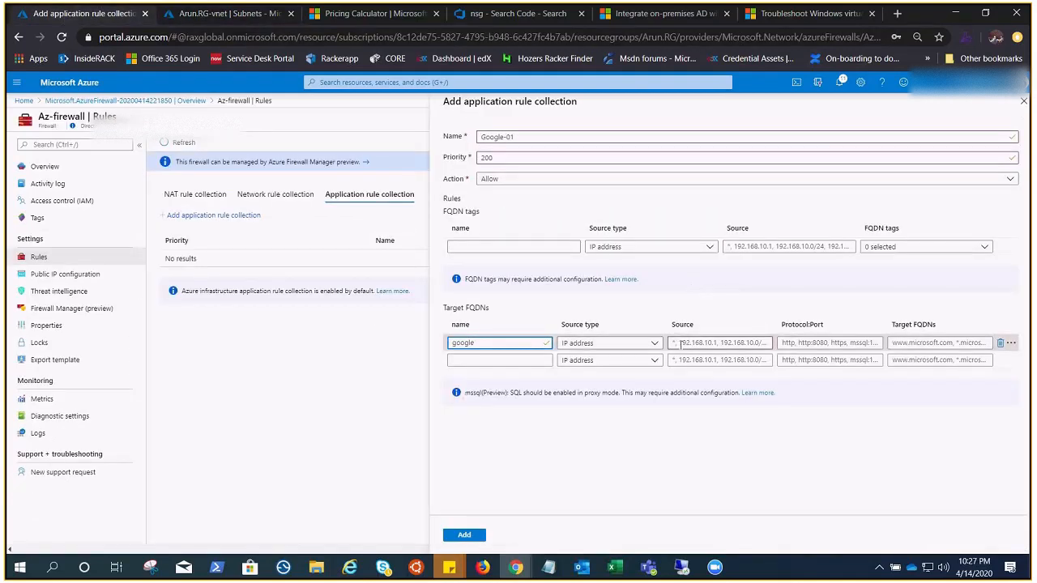
key(ctrl+v)
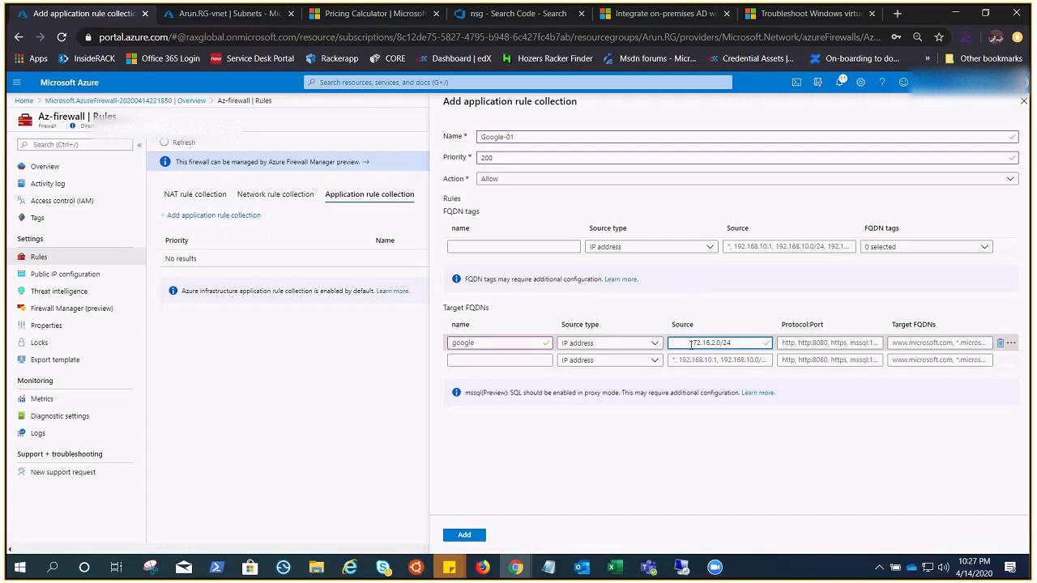
key(Home)
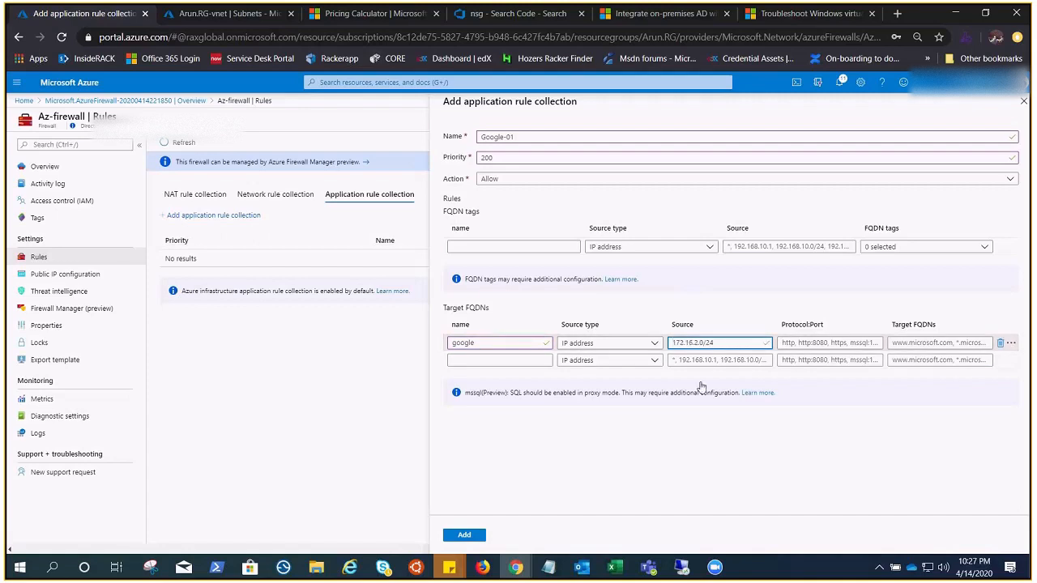
click(818, 342)
text(http,h)
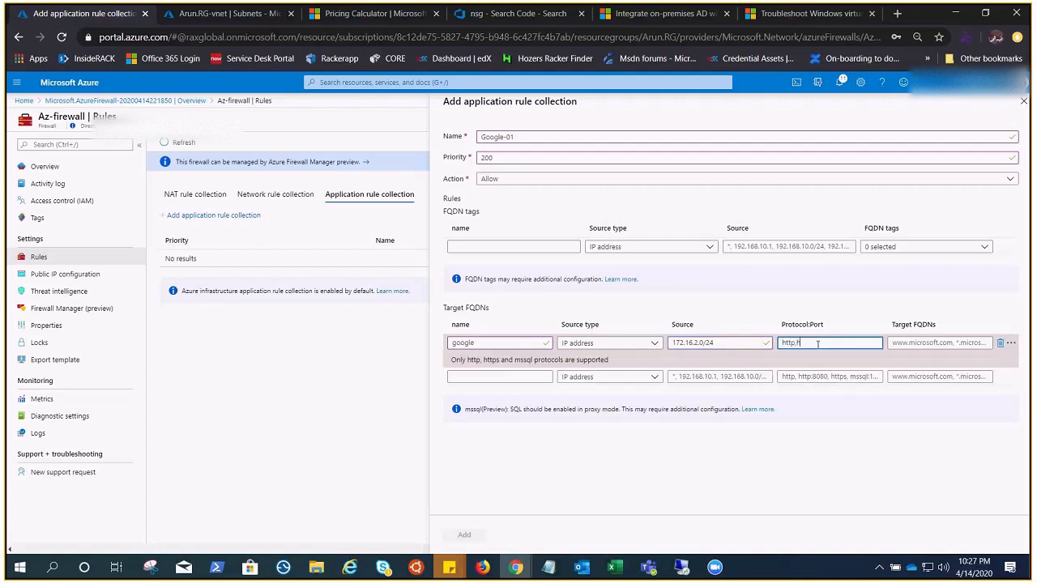
text(ttps)
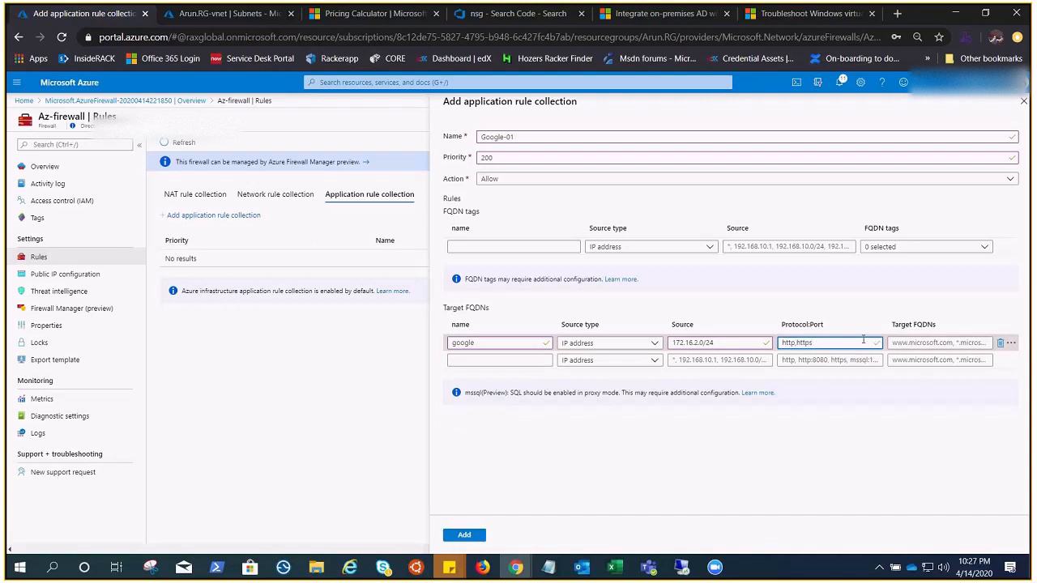
click(921, 342)
text(www.g)
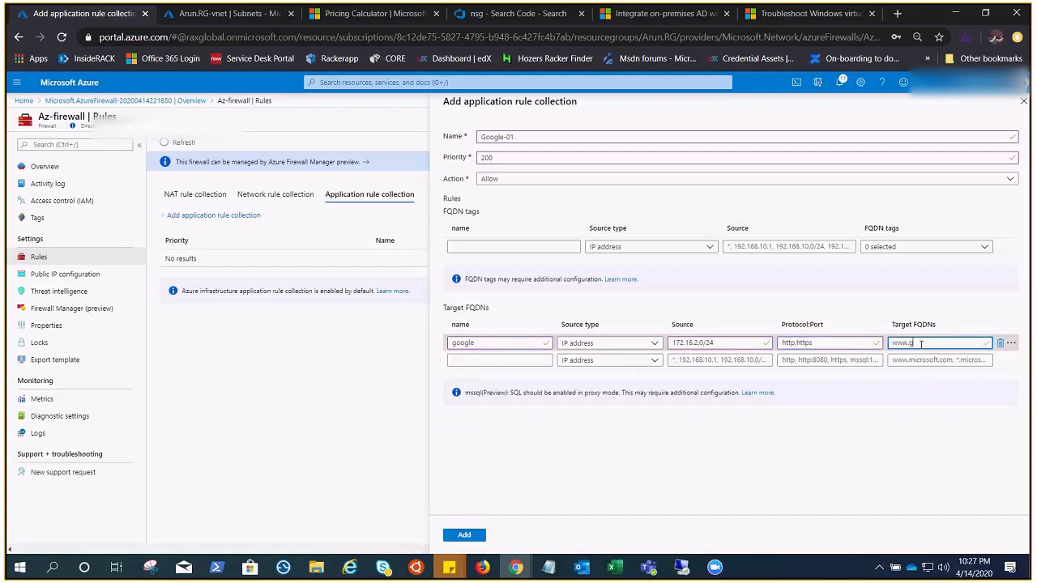
text(oogle.com)
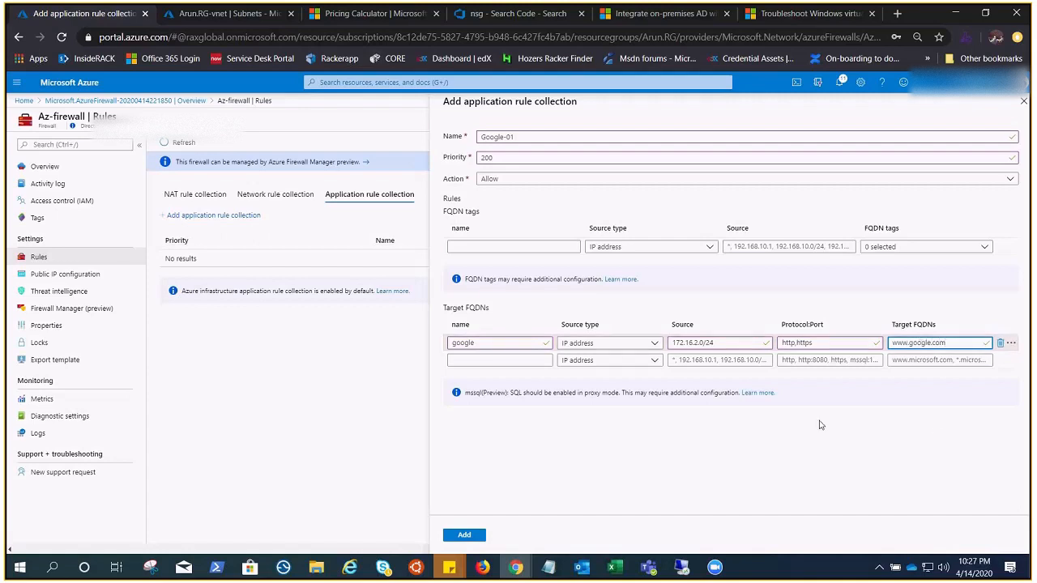
click(458, 537)
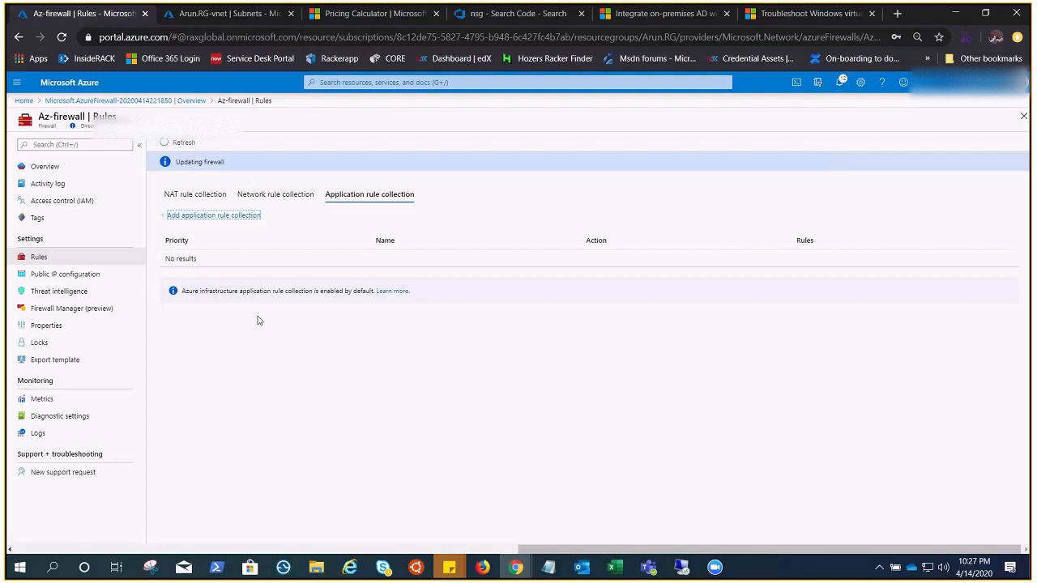
Start a new network rule collection in Az-firewall's rules, named DNS-rule-01 with priority 200.
click(268, 196)
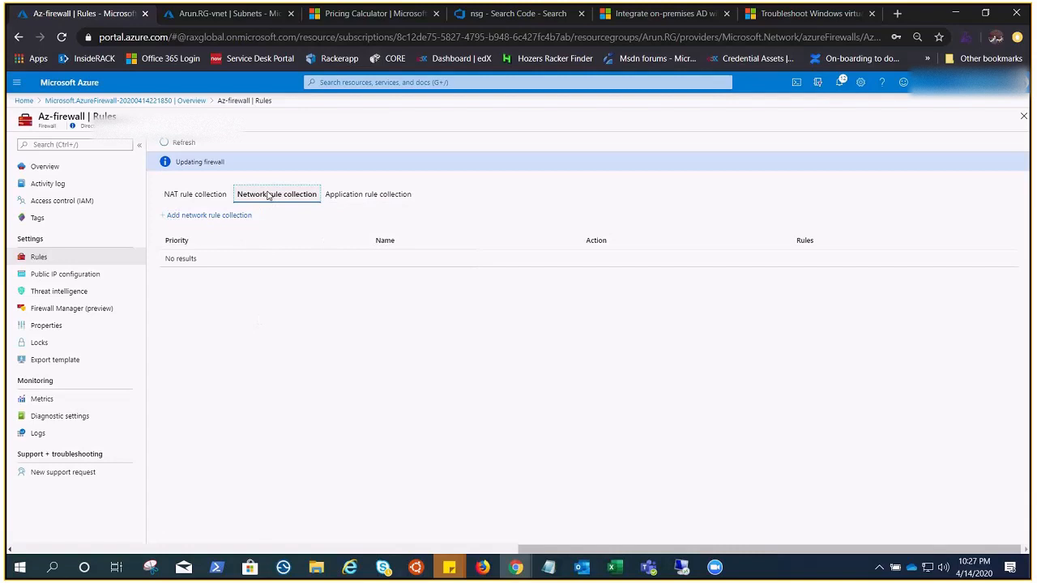
click(208, 217)
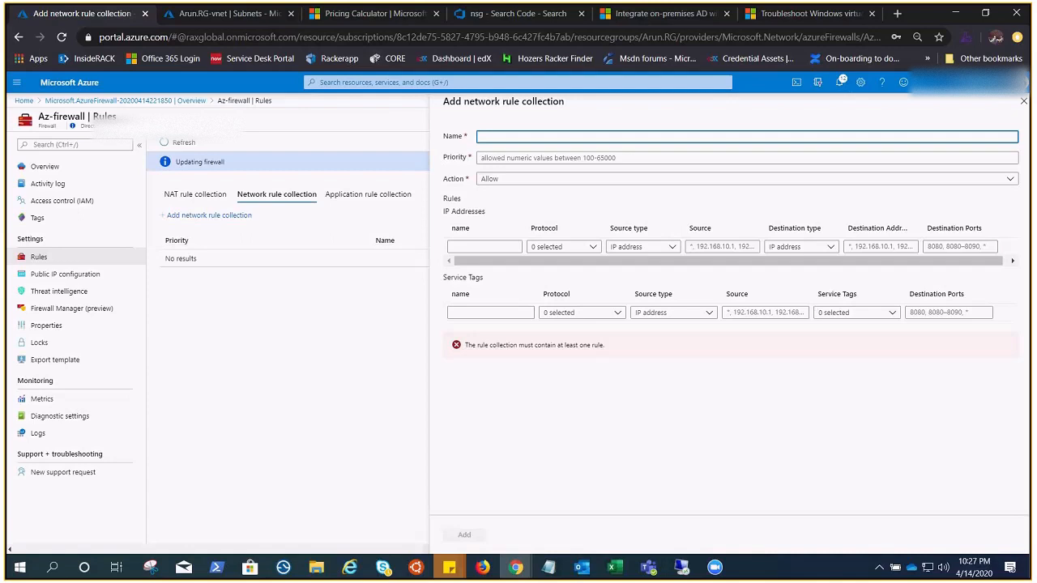
text(DNS-rule-01)
click(511, 156)
text(200)
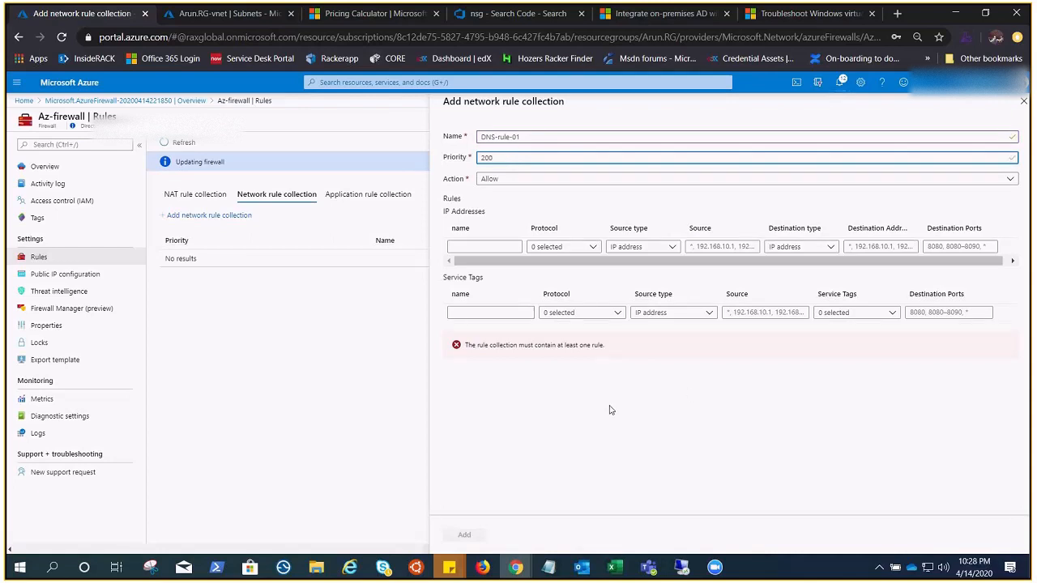
Start a service tag rule named dnsrule with the UDP protocol.
click(489, 313)
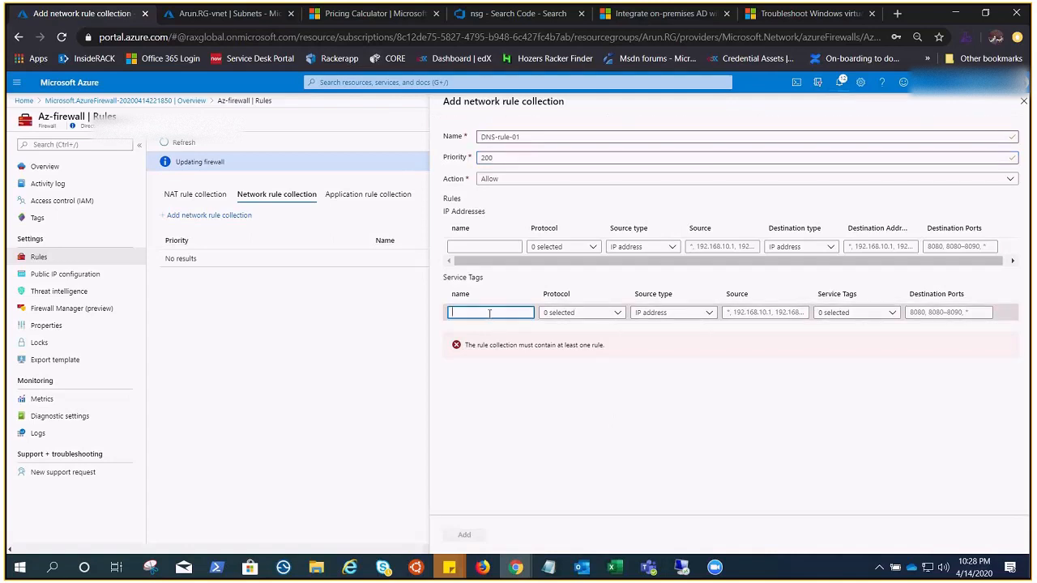
text(dns)
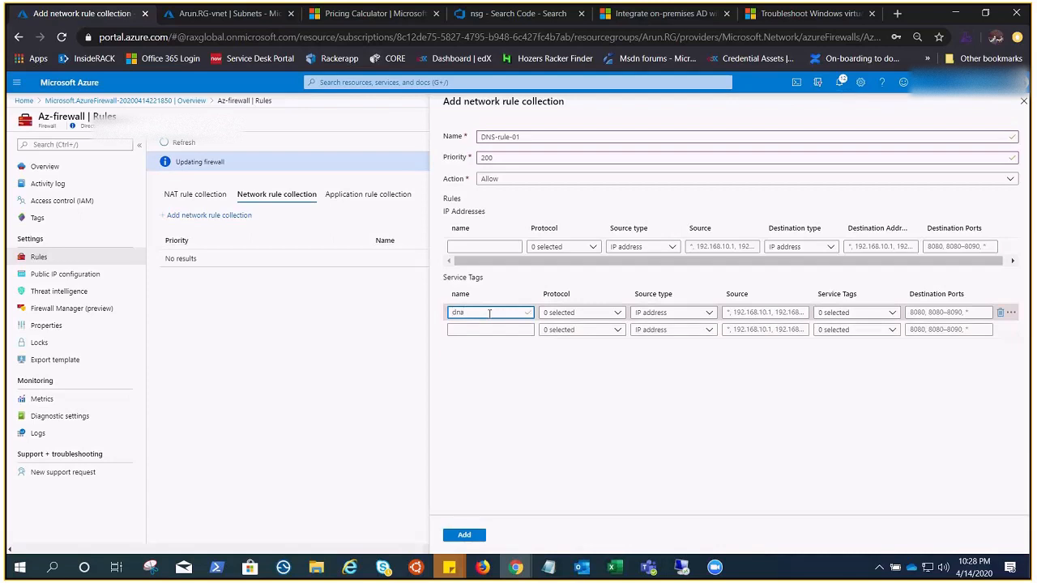
text(ruw)
text(le)
click(585, 312)
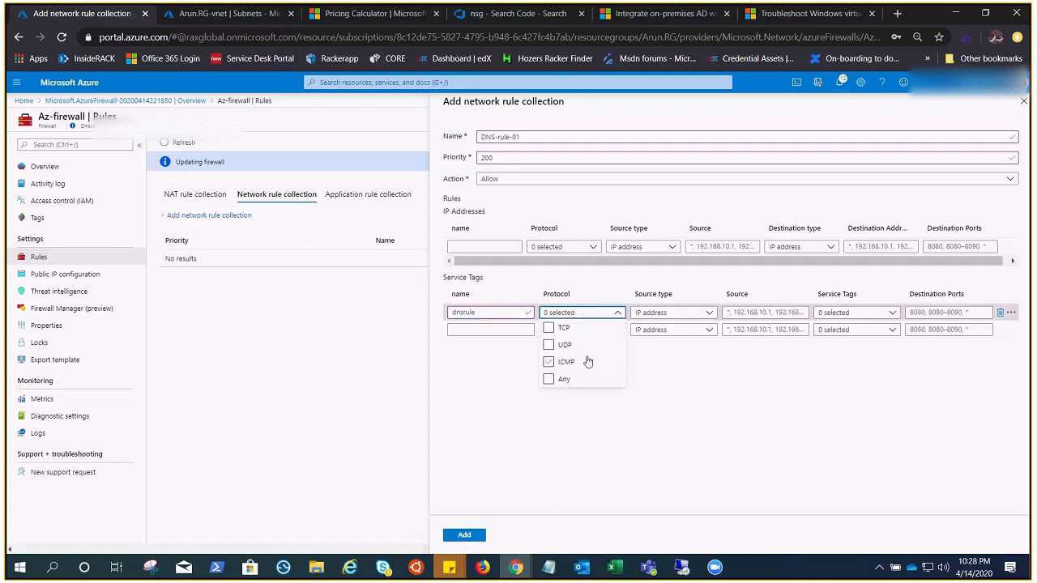
click(580, 344)
click(705, 411)
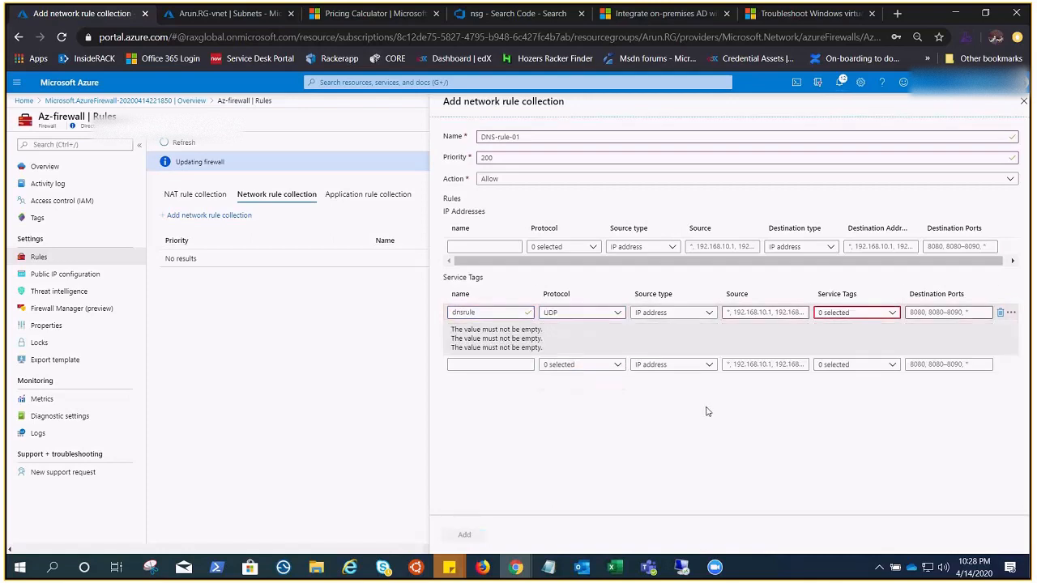
Enter the workload subnet's range 172.16.2.0/24 as the service tag rule's source and check the available service tags.
click(686, 313)
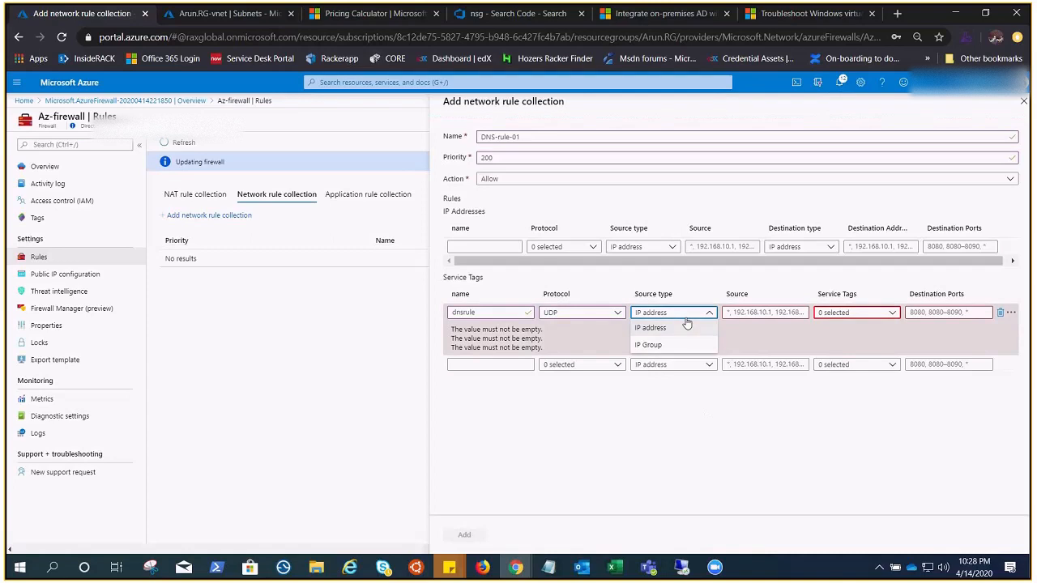
click(752, 312)
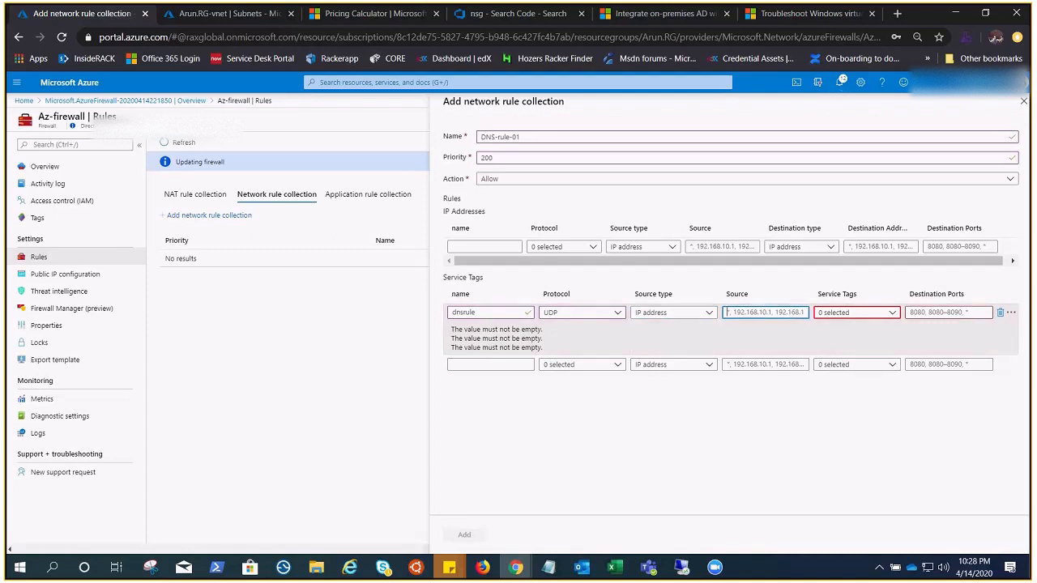
click(199, 20)
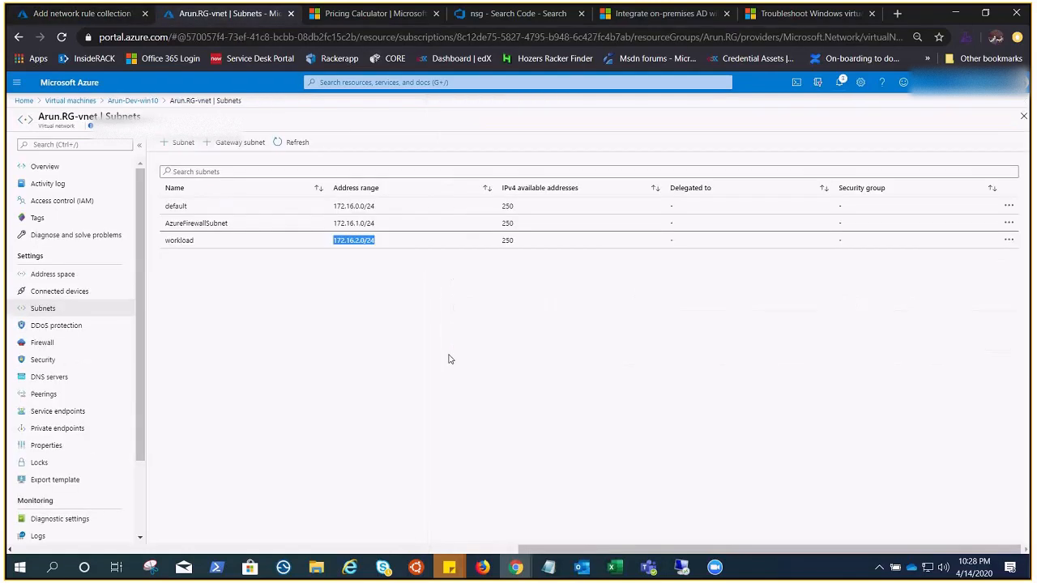
click(68, 15)
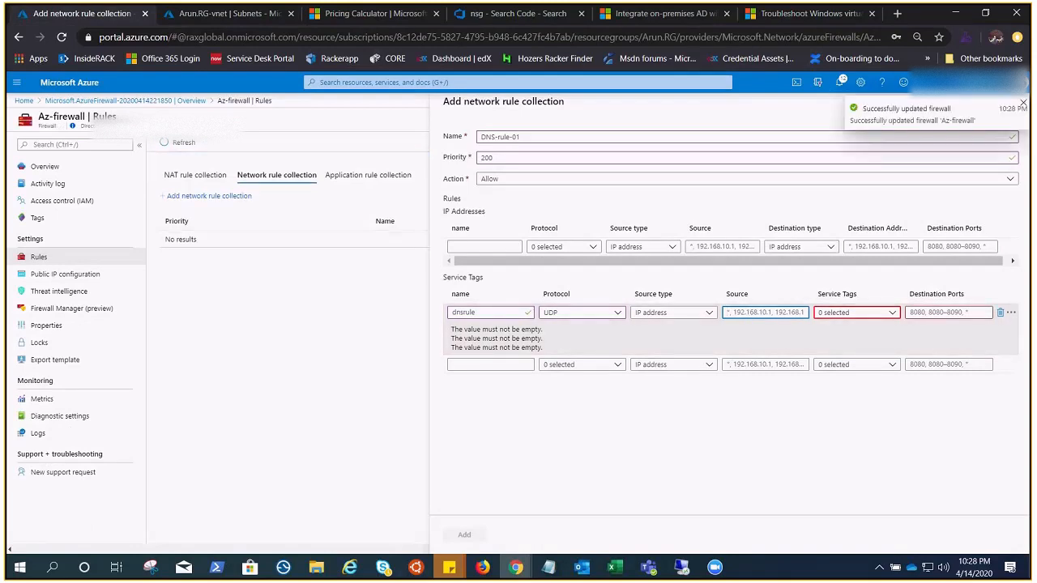
click(763, 314)
text(172.16.2.0/24)
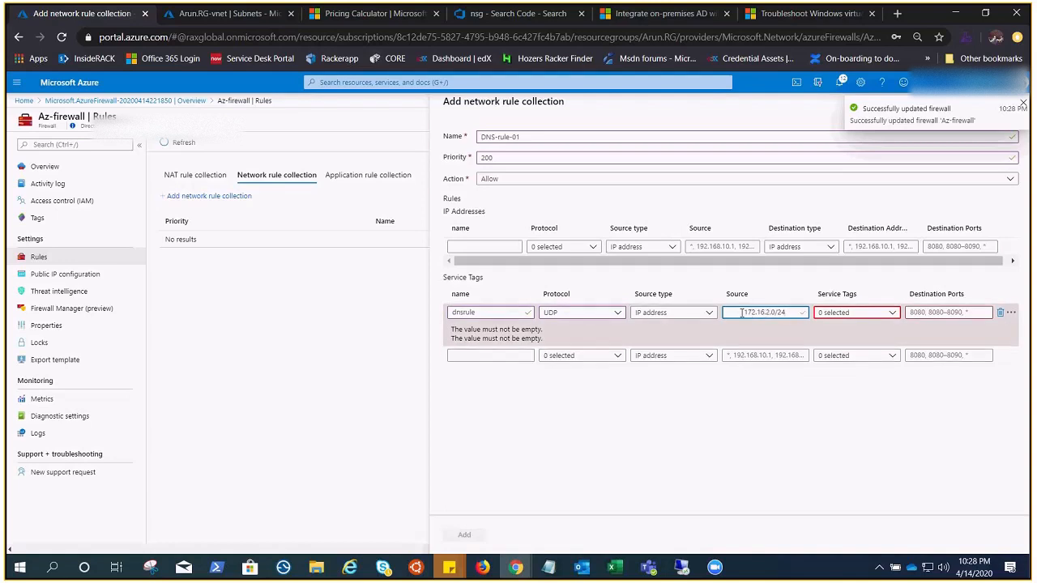
key(BackSpace)
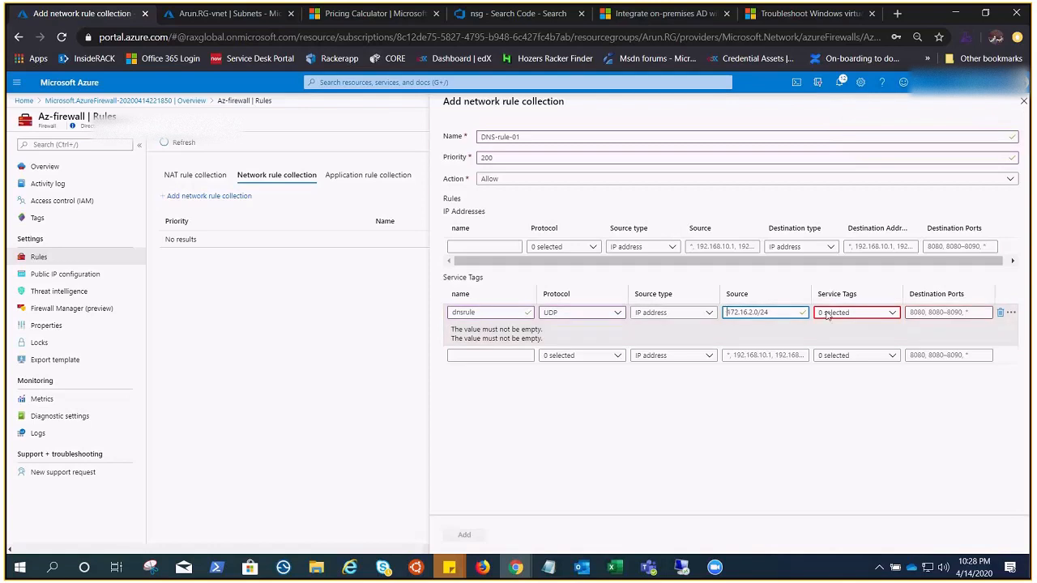
click(868, 316)
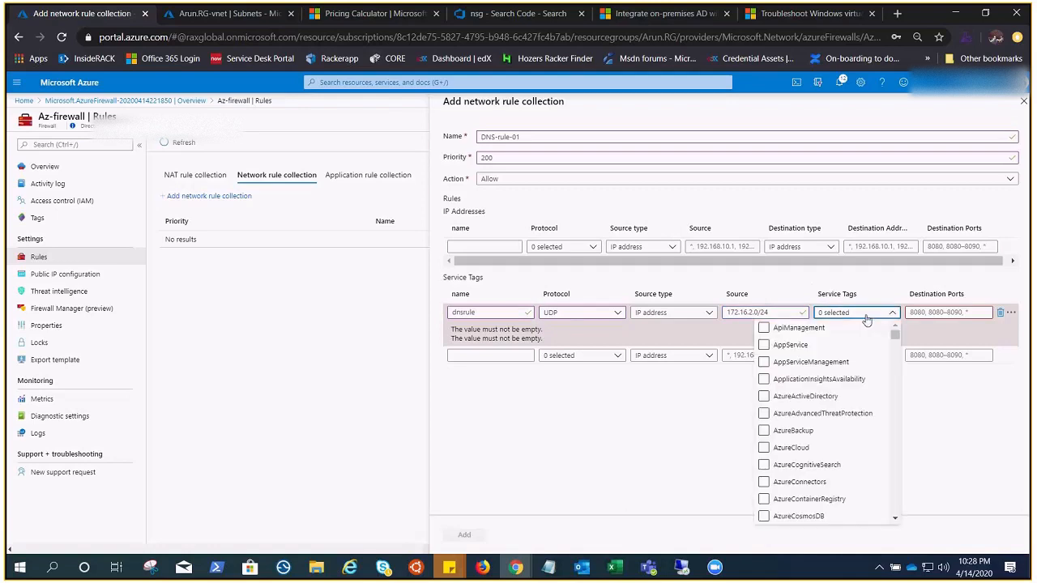
click(858, 323)
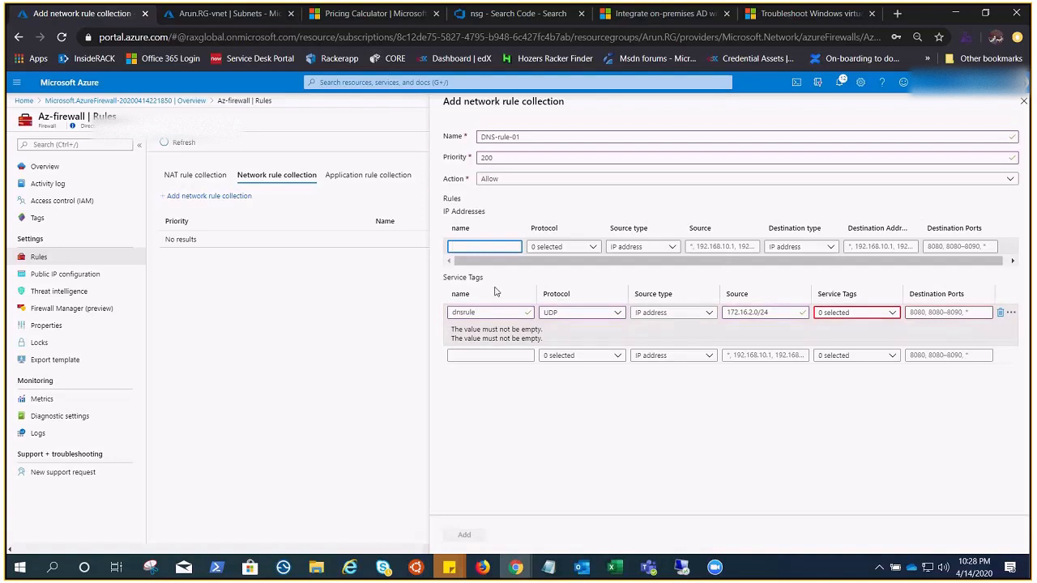
Create an IP address rule named dnsrule with protocol UDP and source 172.16.2.0/24, without leading spaces.
text(dnsrule)
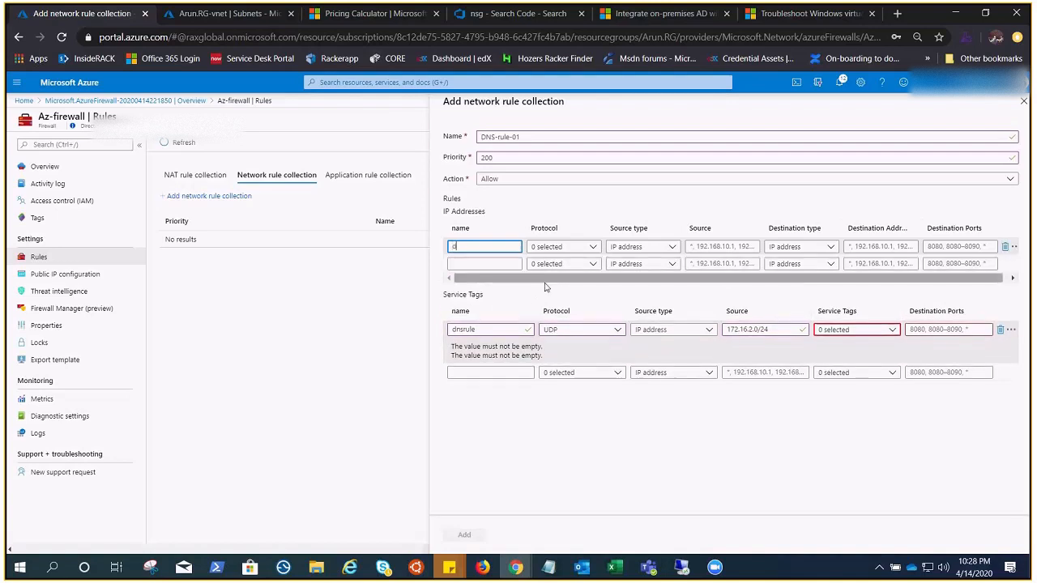
click(573, 246)
click(553, 280)
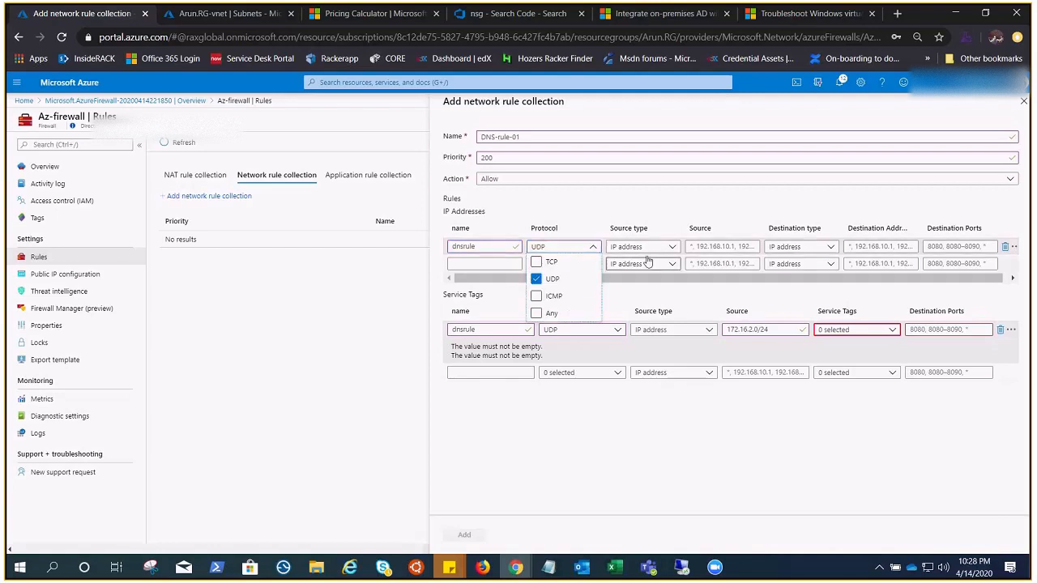
click(640, 246)
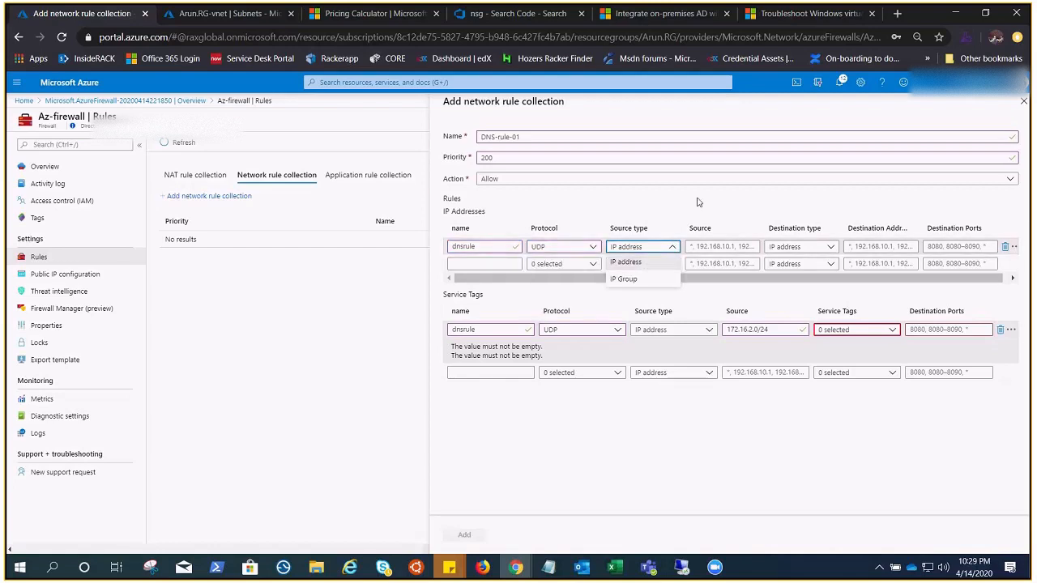
click(704, 245)
text(172.16.2.0/24)
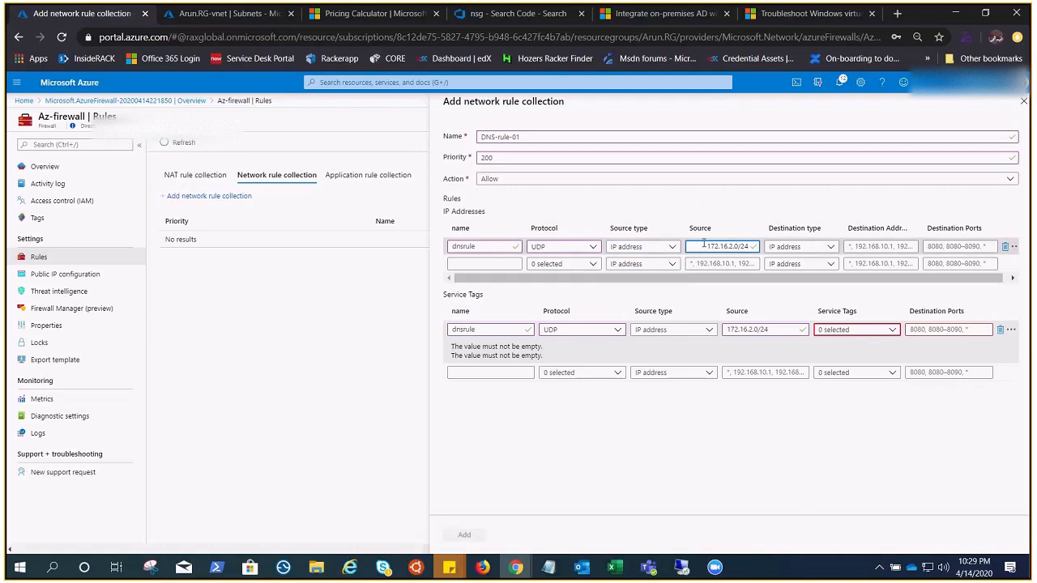
click(636, 247)
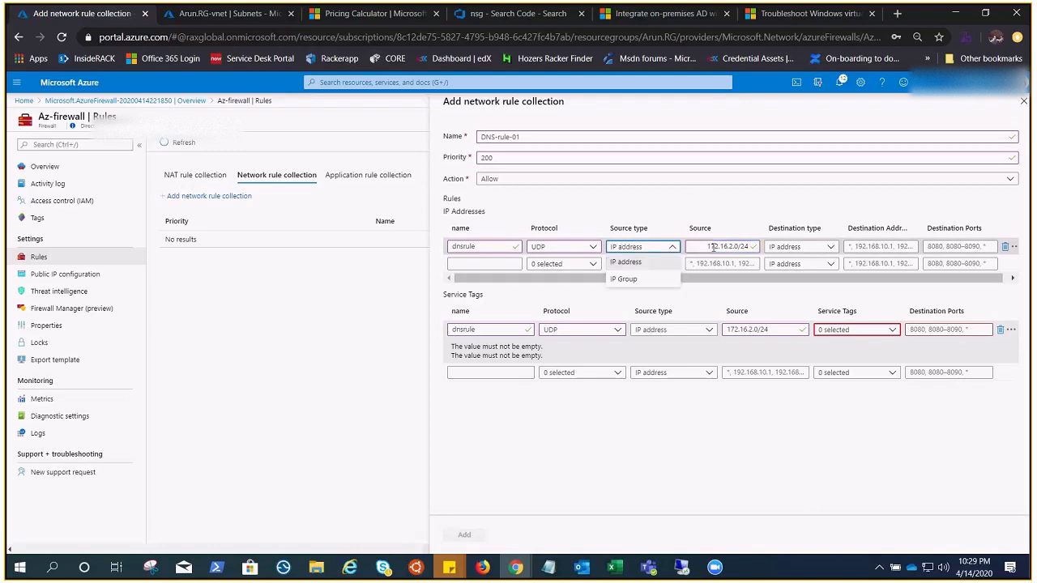
click(712, 247)
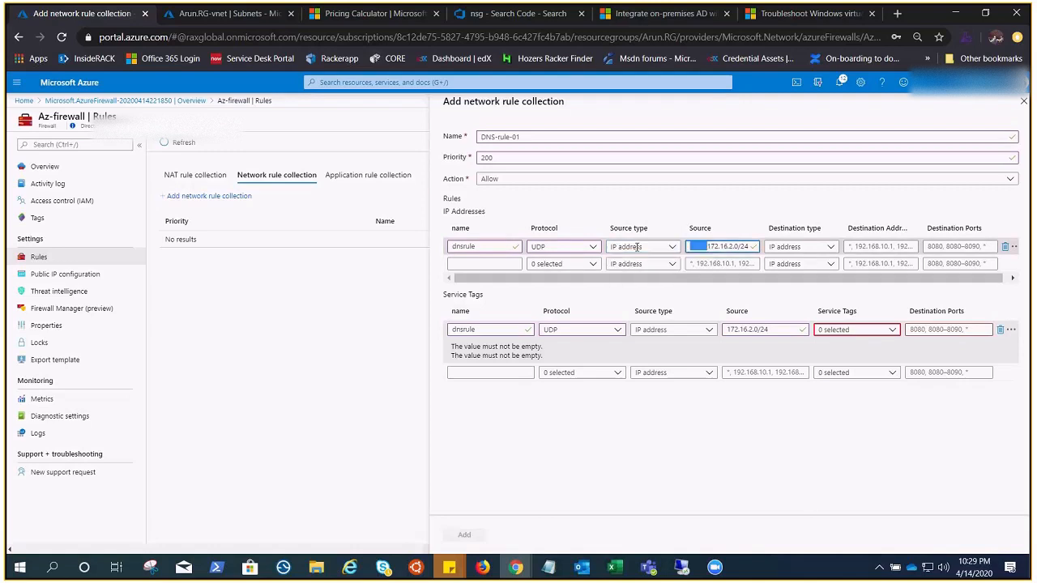
Set the IP address rule's destination addresses to 209.244.0.3, 209.244.0.4 and its destination port to 53.
click(800, 248)
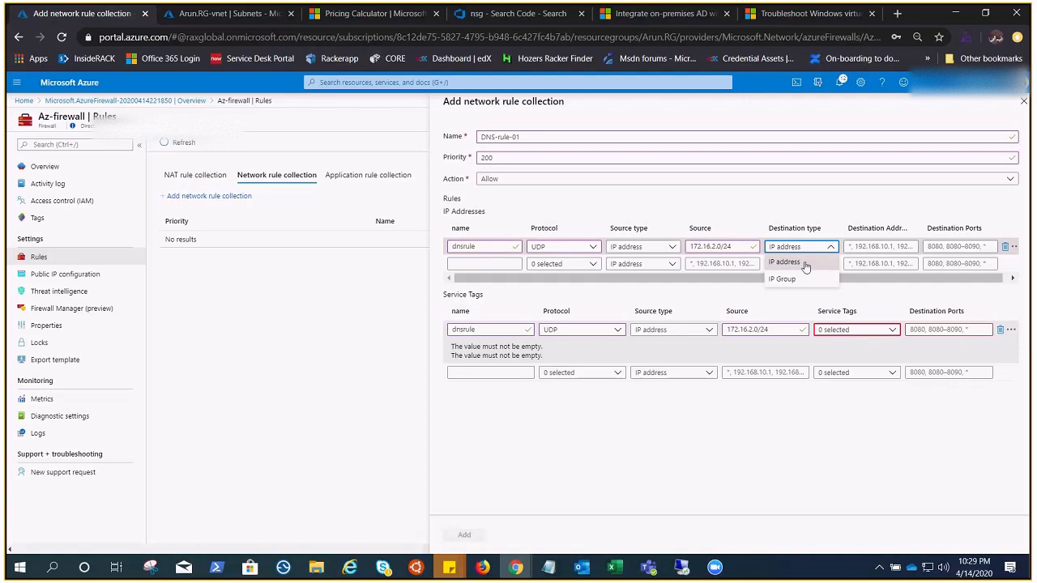
click(881, 246)
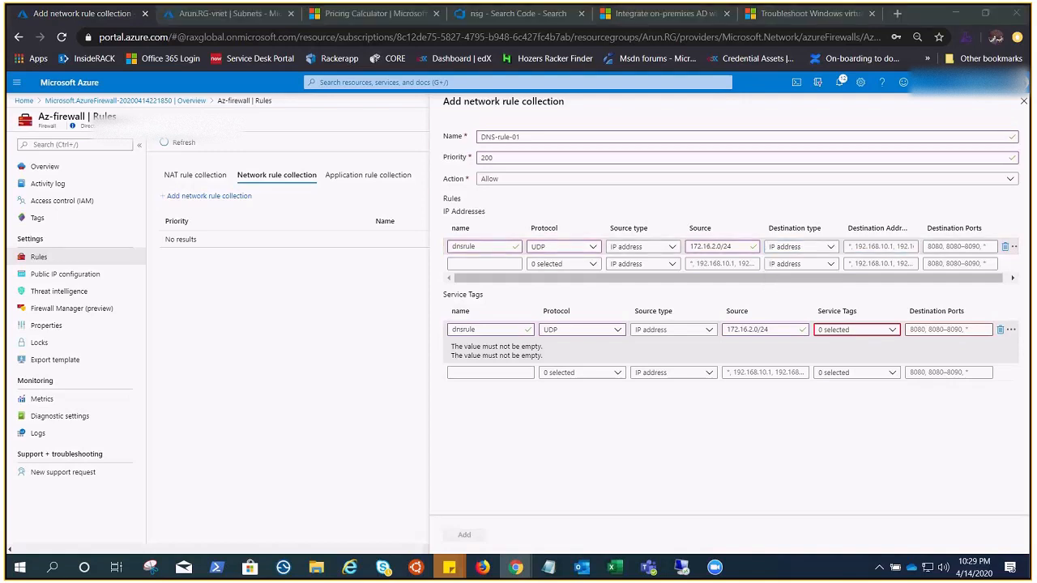
click(866, 249)
text(209.244.0.3)
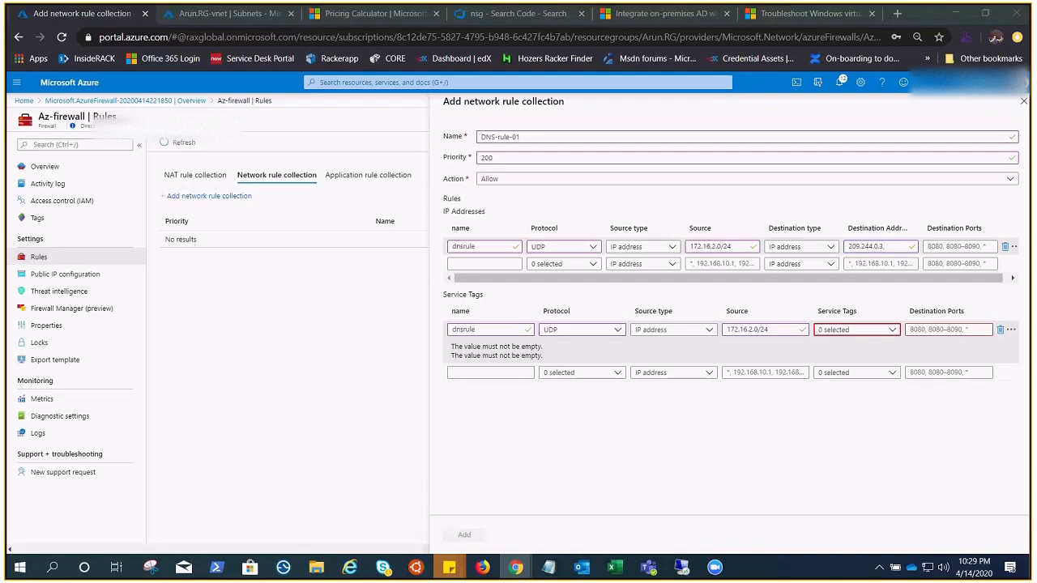
click(894, 248)
text(,)
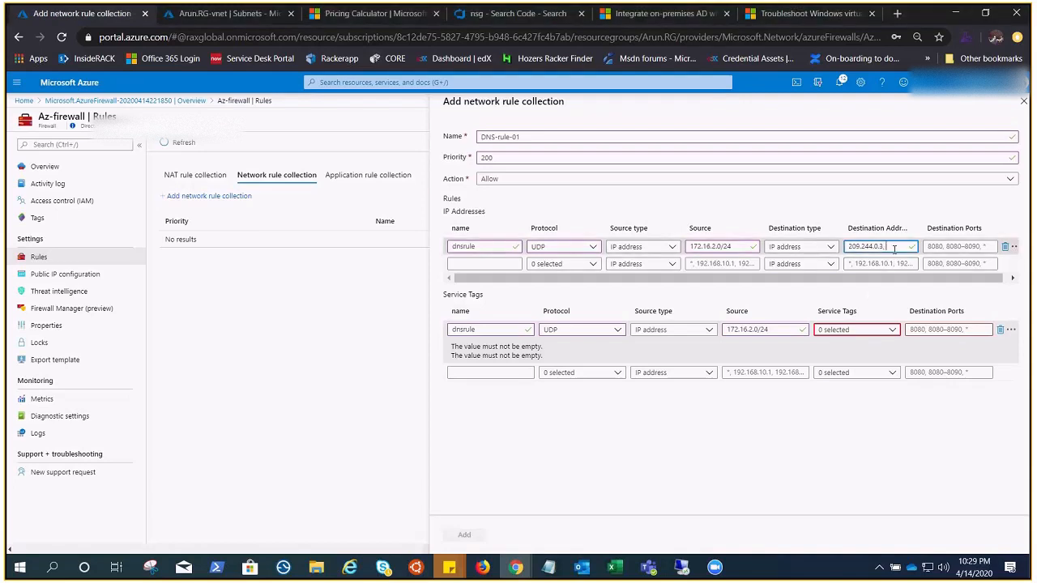
text( 209.244.0.4)
click(949, 247)
text(53)
click(501, 440)
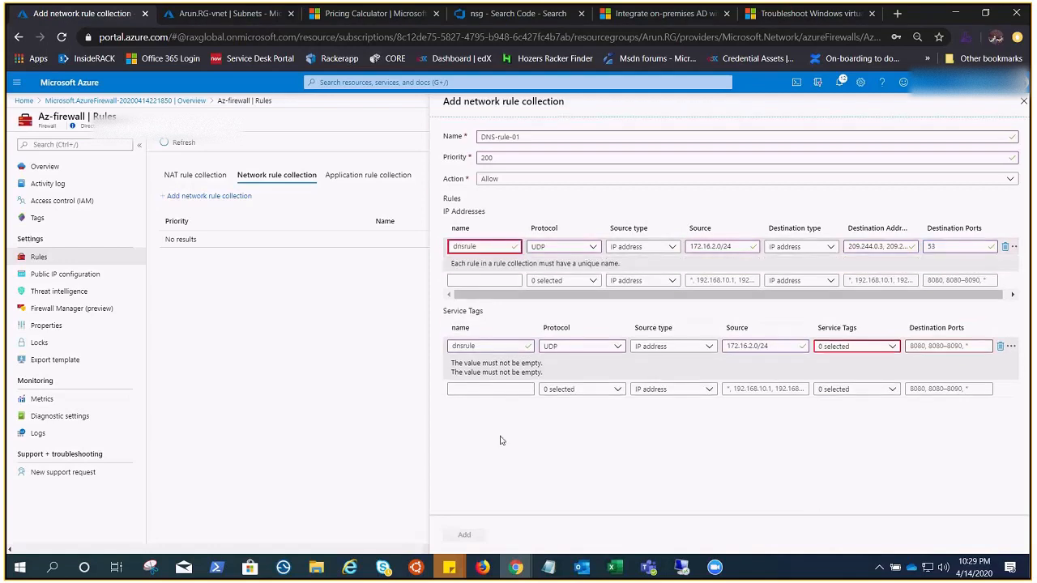
Delete the incomplete service tag rule and add the network rule collection with its IP address rule renamed dnsrule01.
click(999, 347)
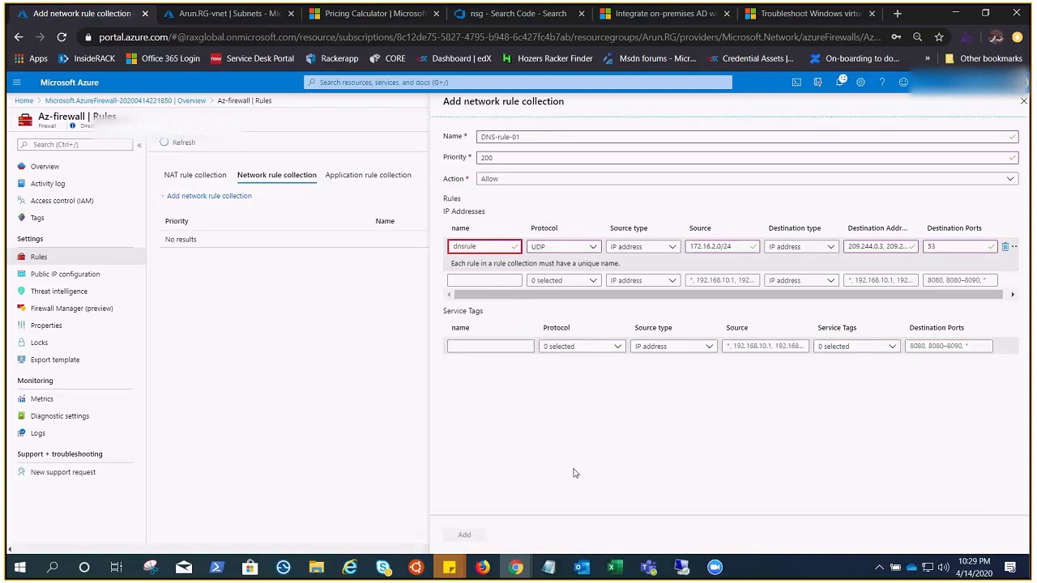
click(478, 247)
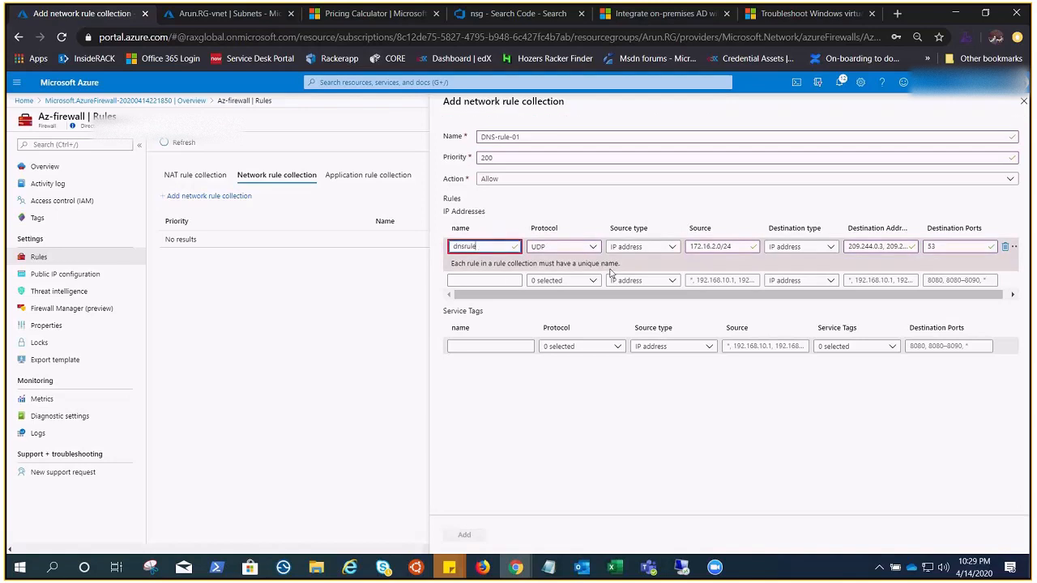
text(01)
click(464, 535)
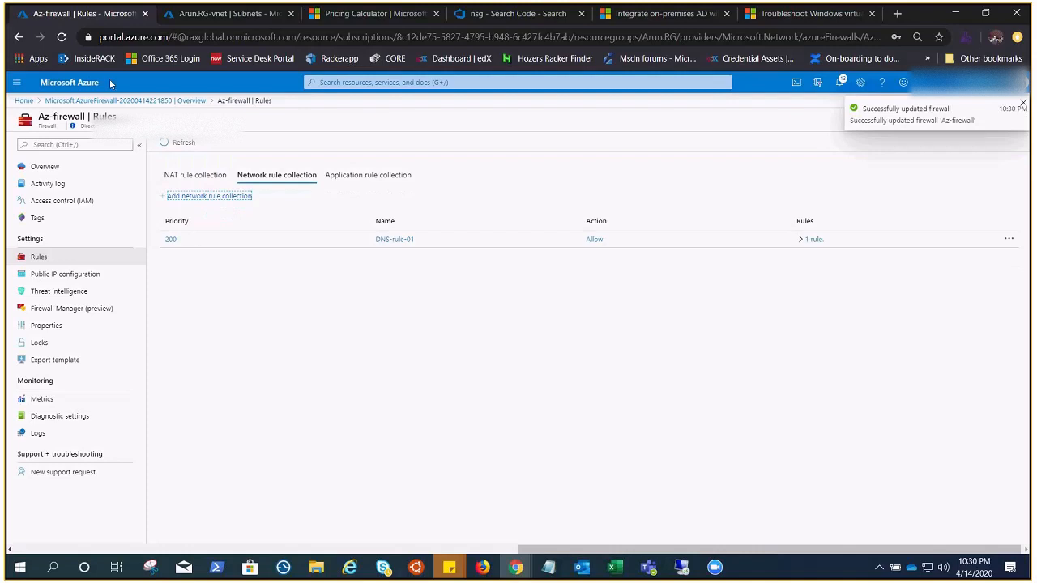
Check the custom DNS servers configured on Test-VM's network interface test-vm684.
click(17, 82)
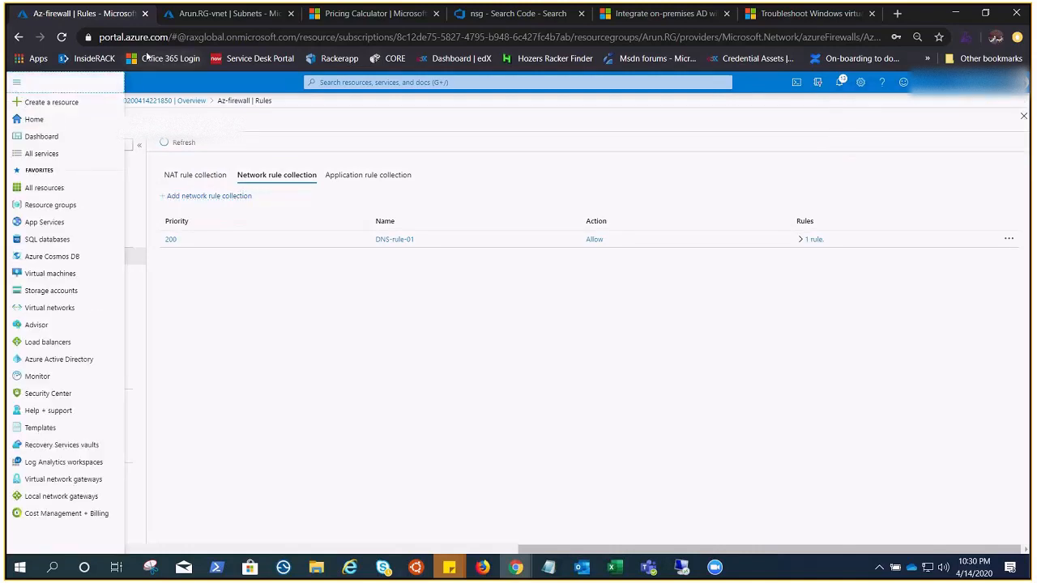
click(220, 14)
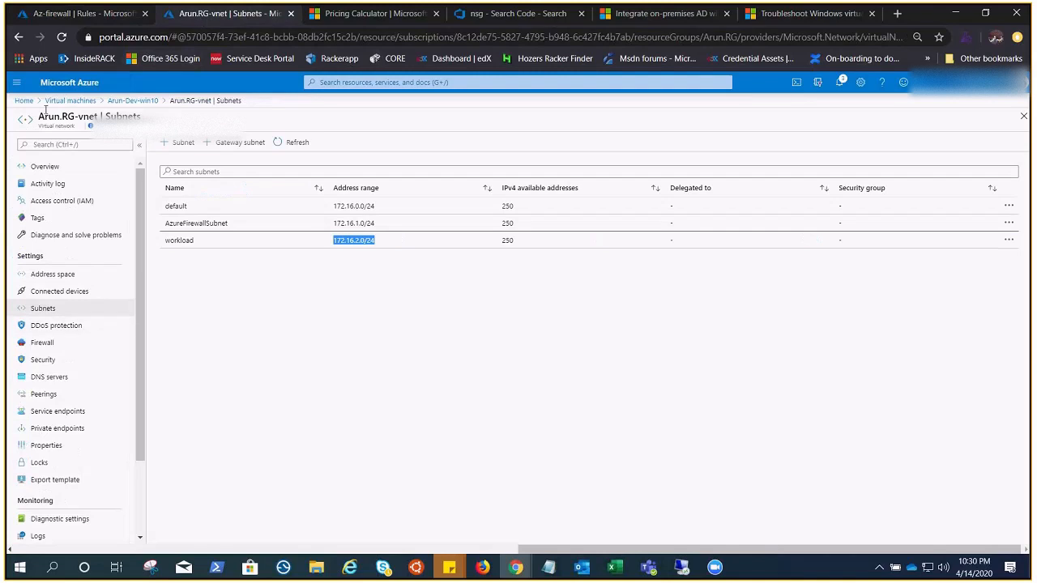
click(17, 82)
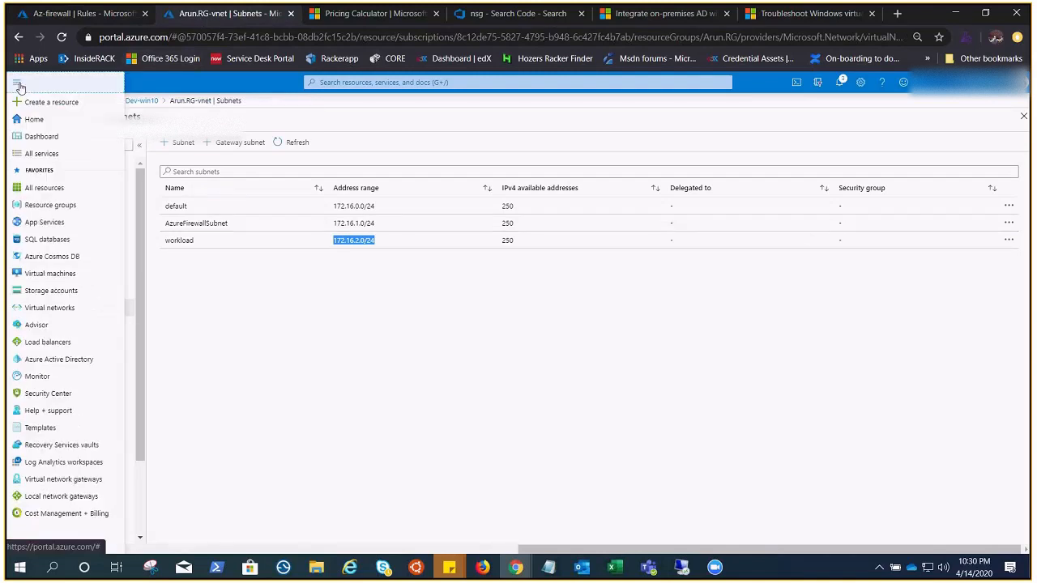
click(56, 274)
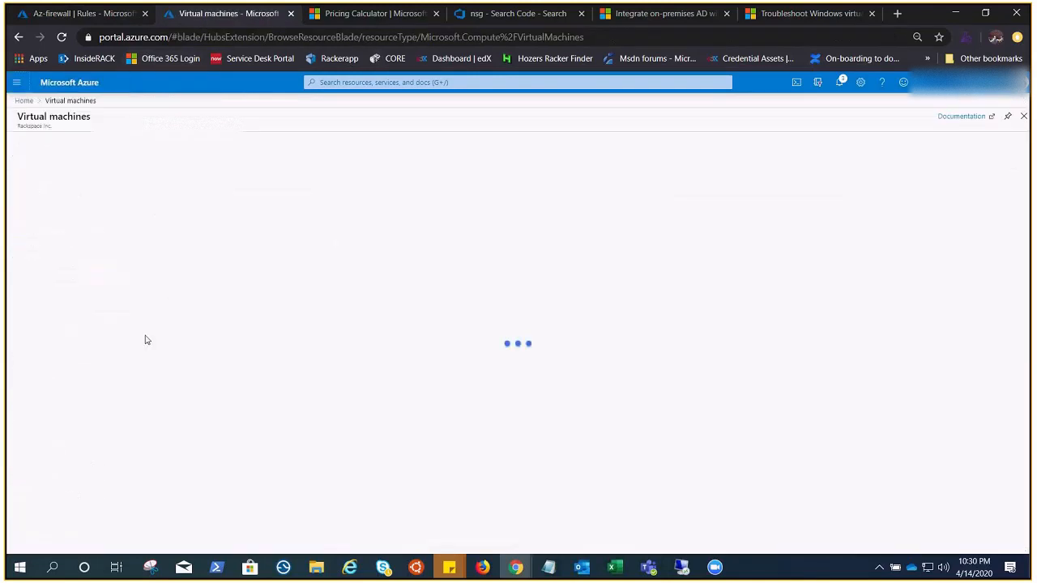
click(60, 389)
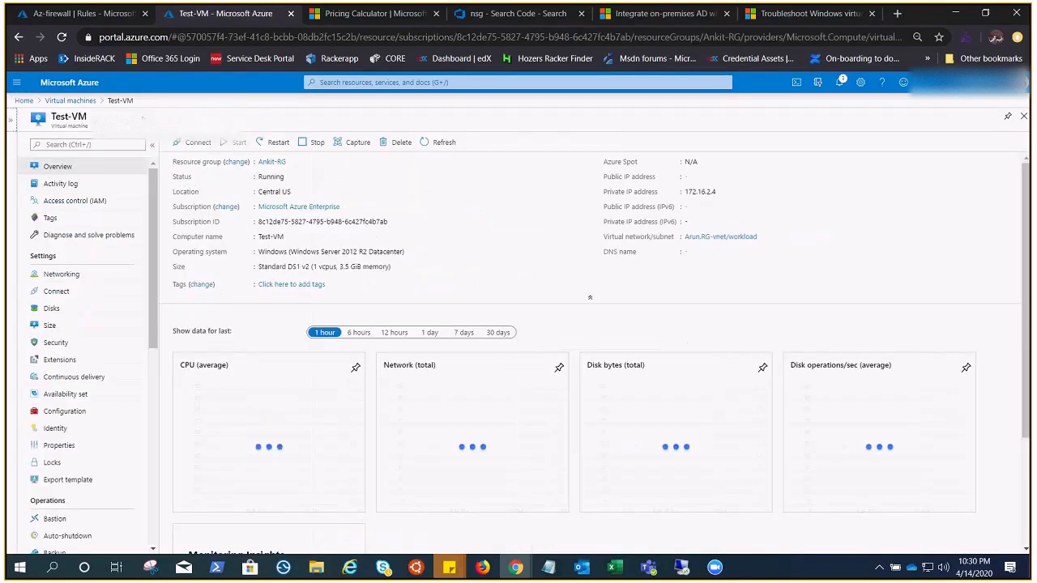
click(61, 274)
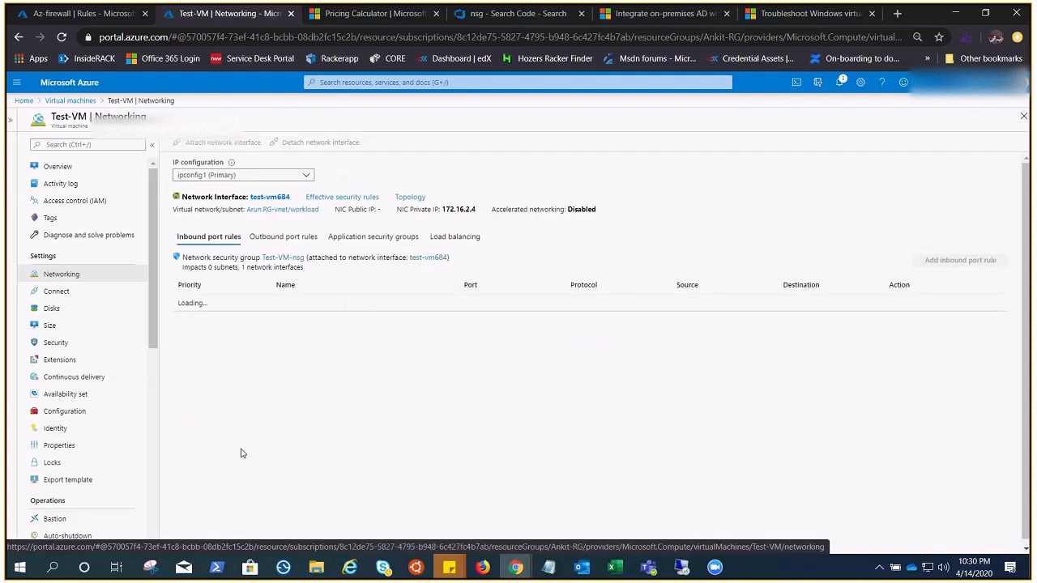
click(269, 196)
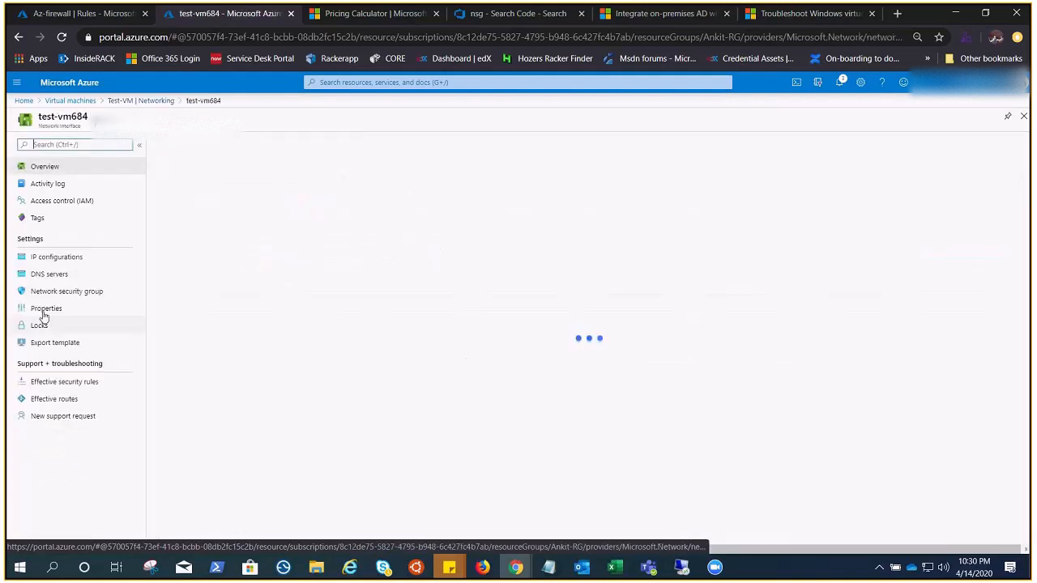
click(42, 275)
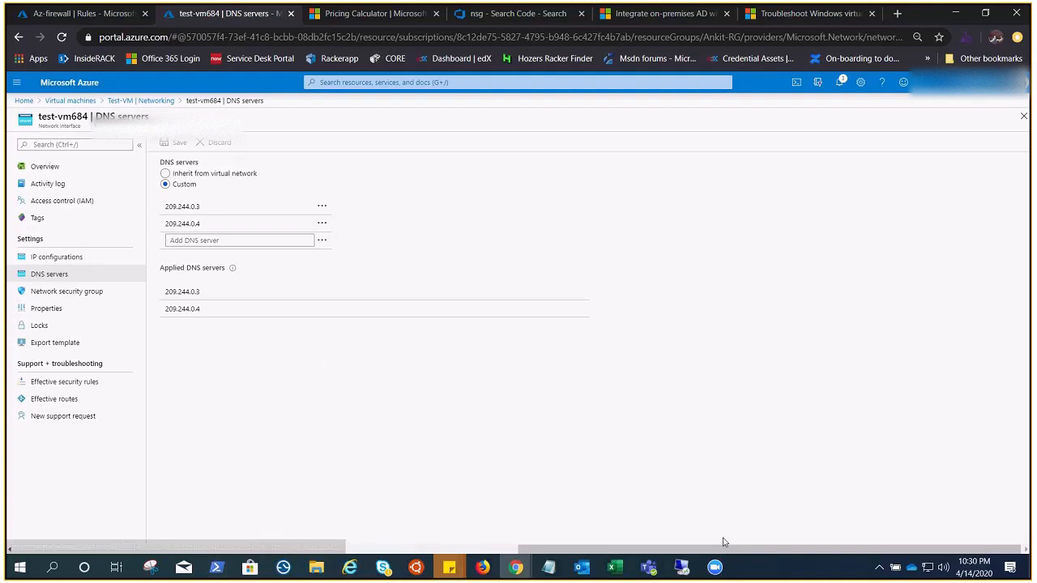
Switch to the Remote Desktop session, retest the YouTube, MSN and Bing pages in Chrome, and close all three.
click(682, 567)
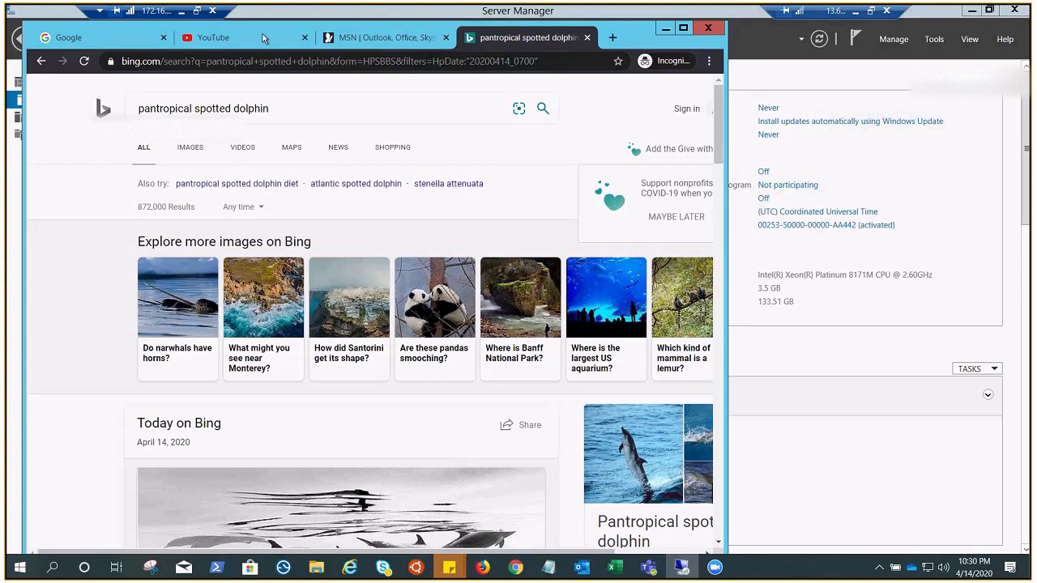
click(263, 38)
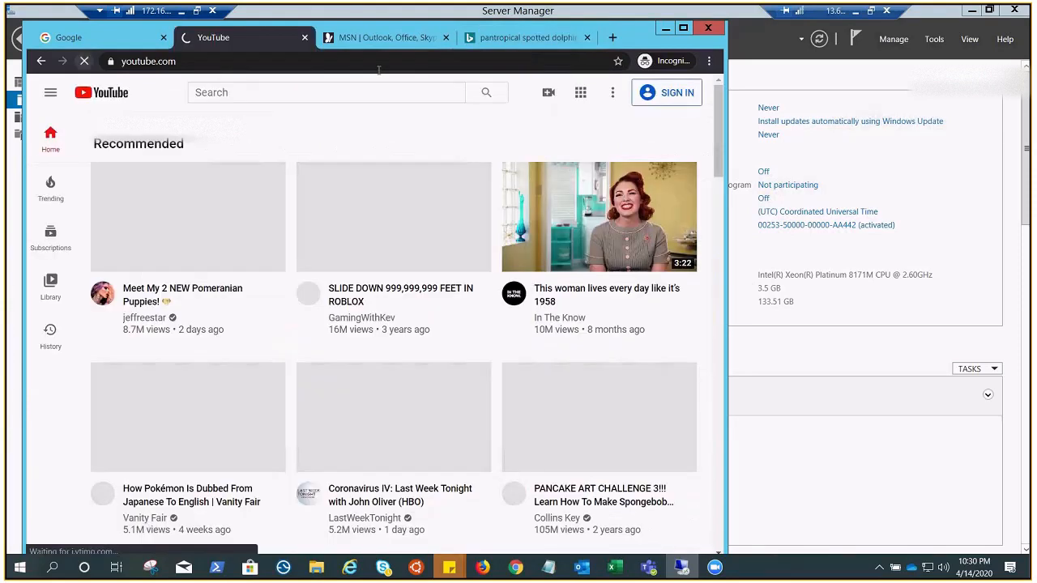
click(384, 38)
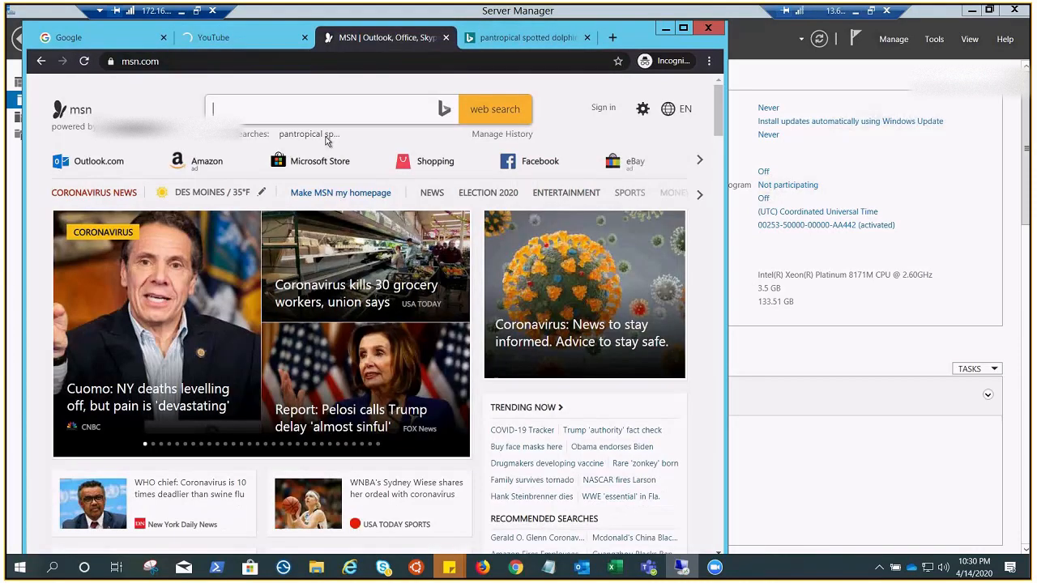
click(238, 38)
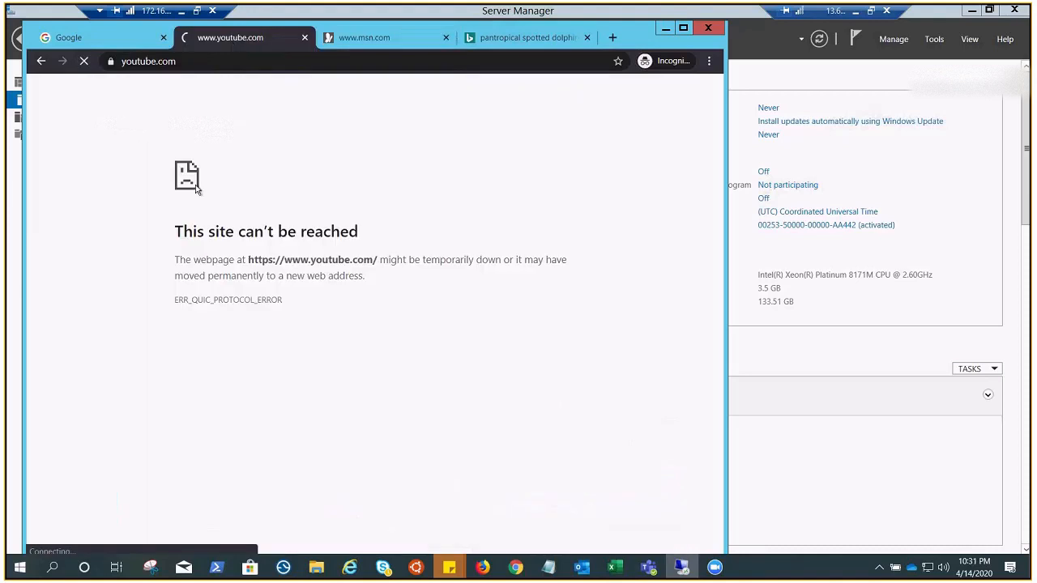
click(305, 37)
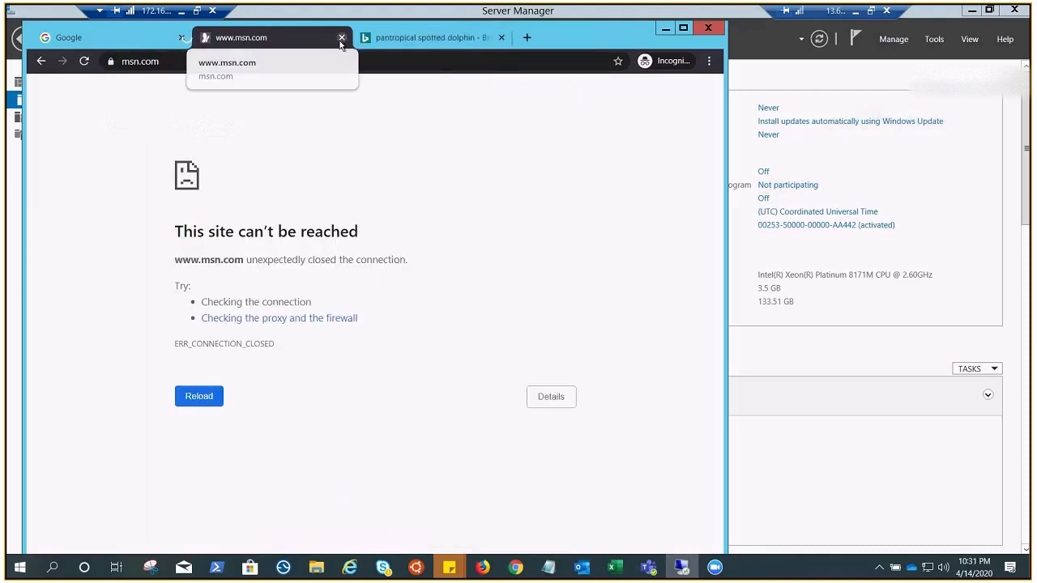
click(341, 38)
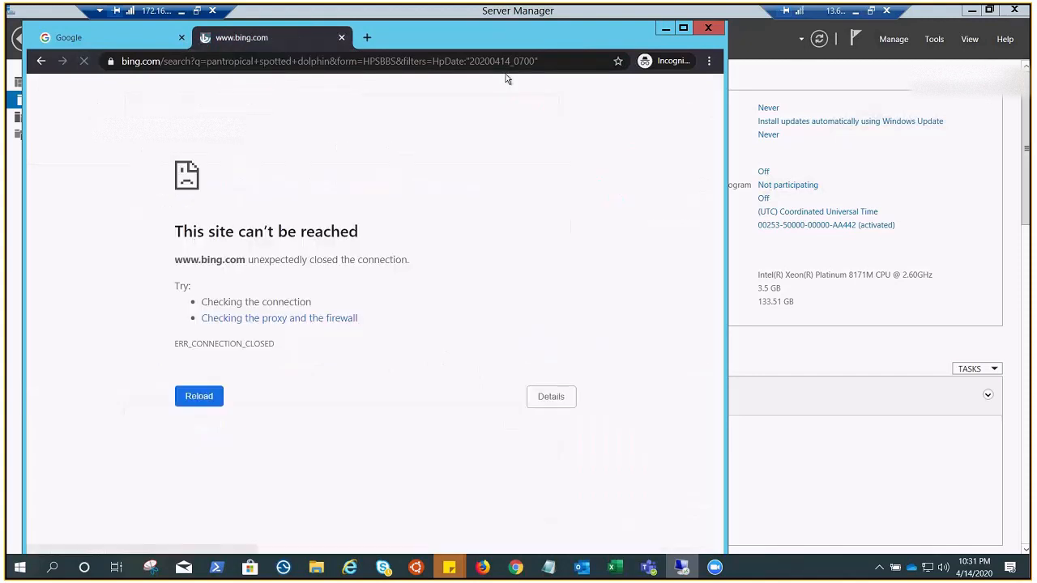
click(341, 38)
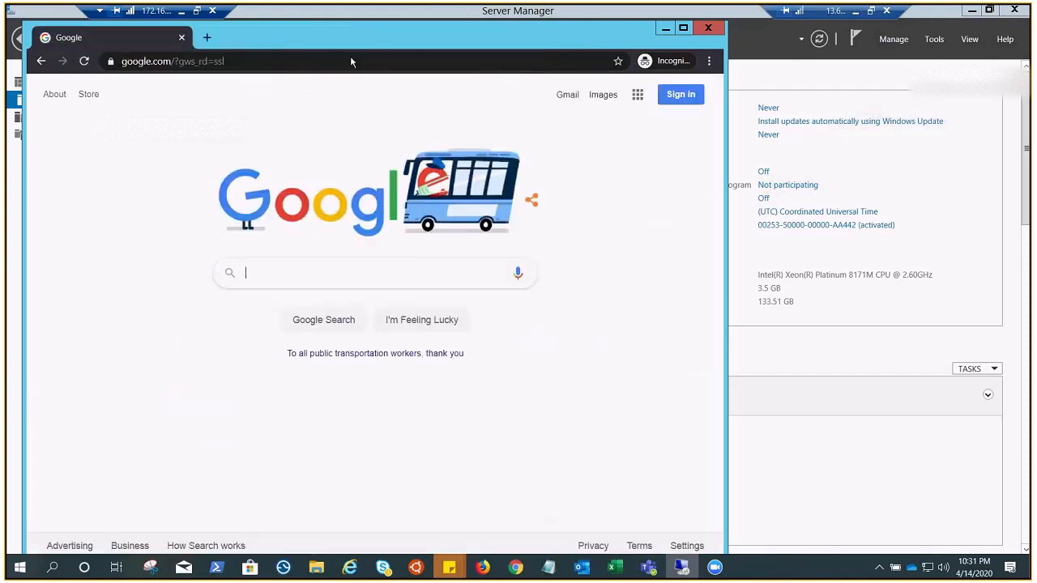
click(85, 62)
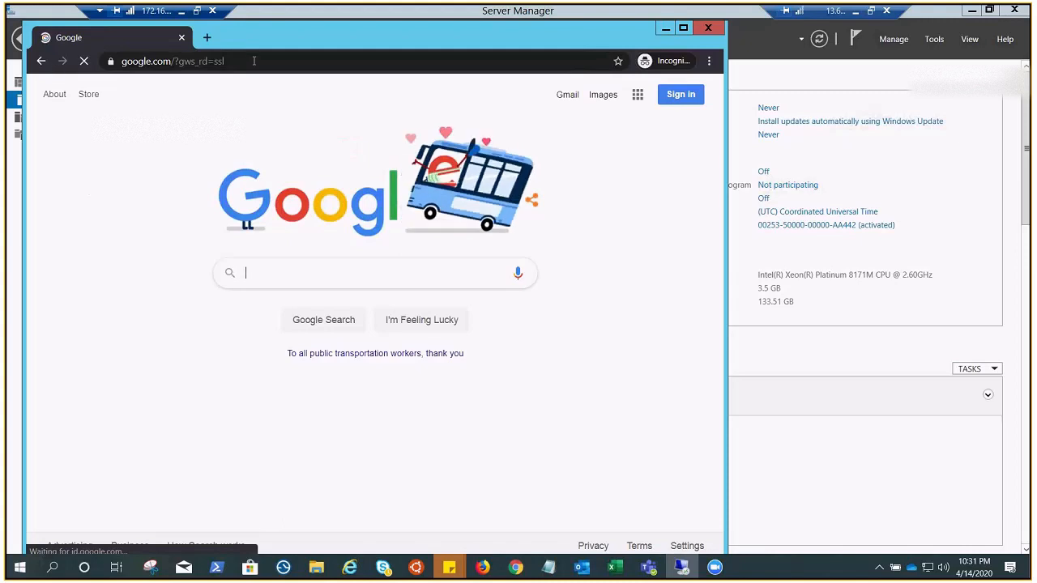
click(207, 38)
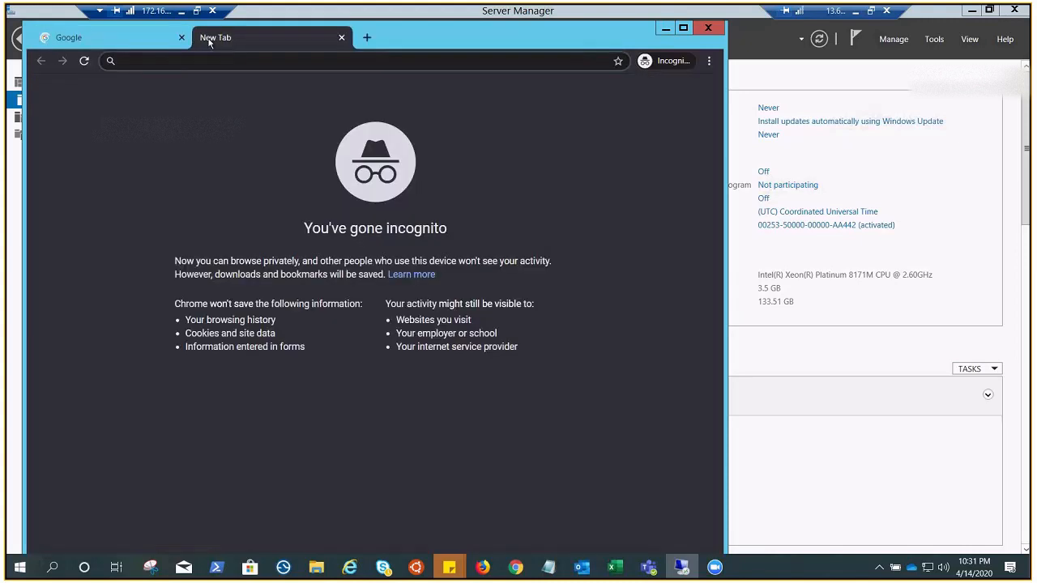
text(www)
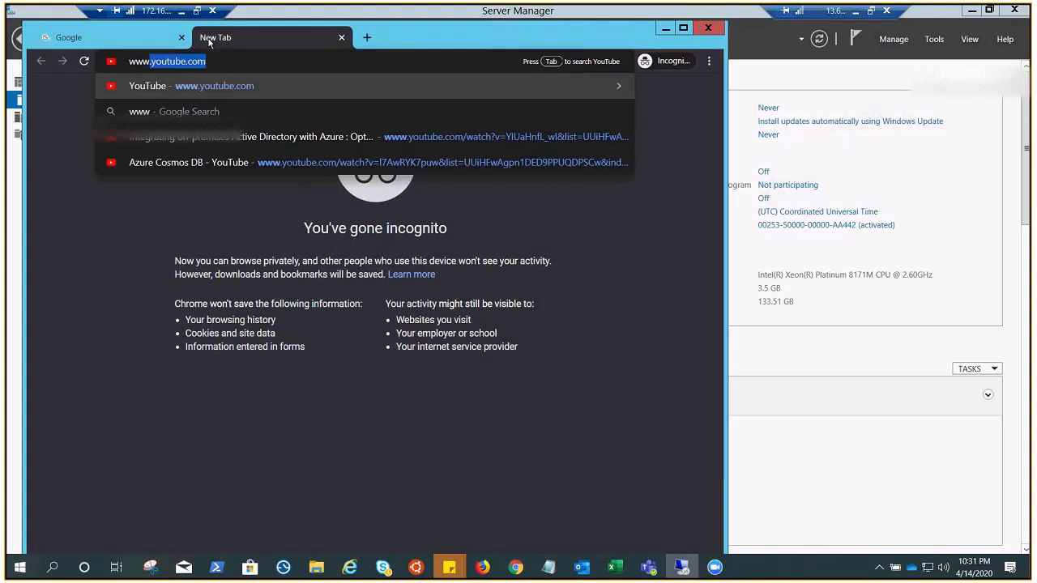
text(.google.com)
key(Return)
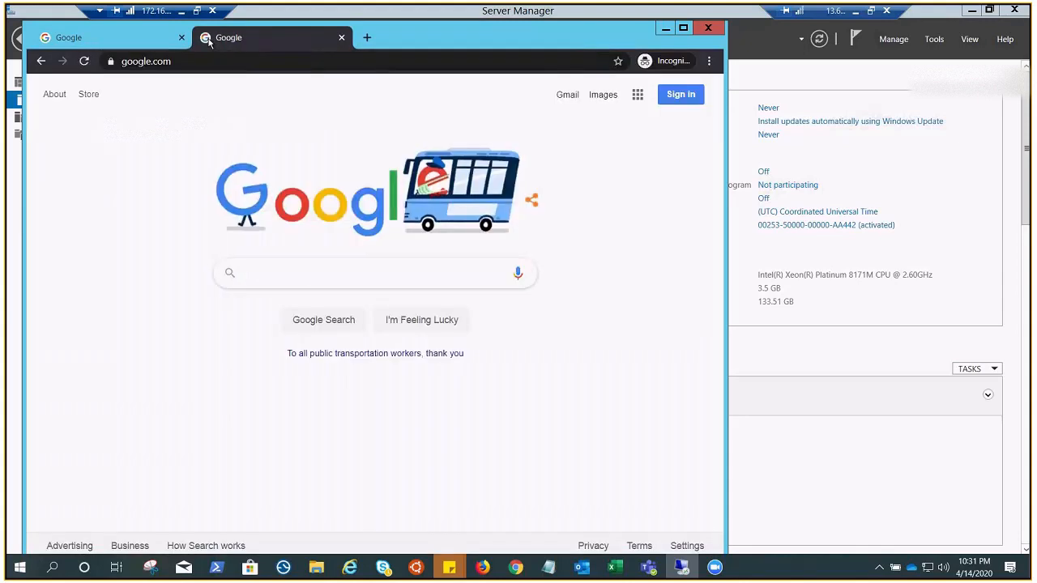